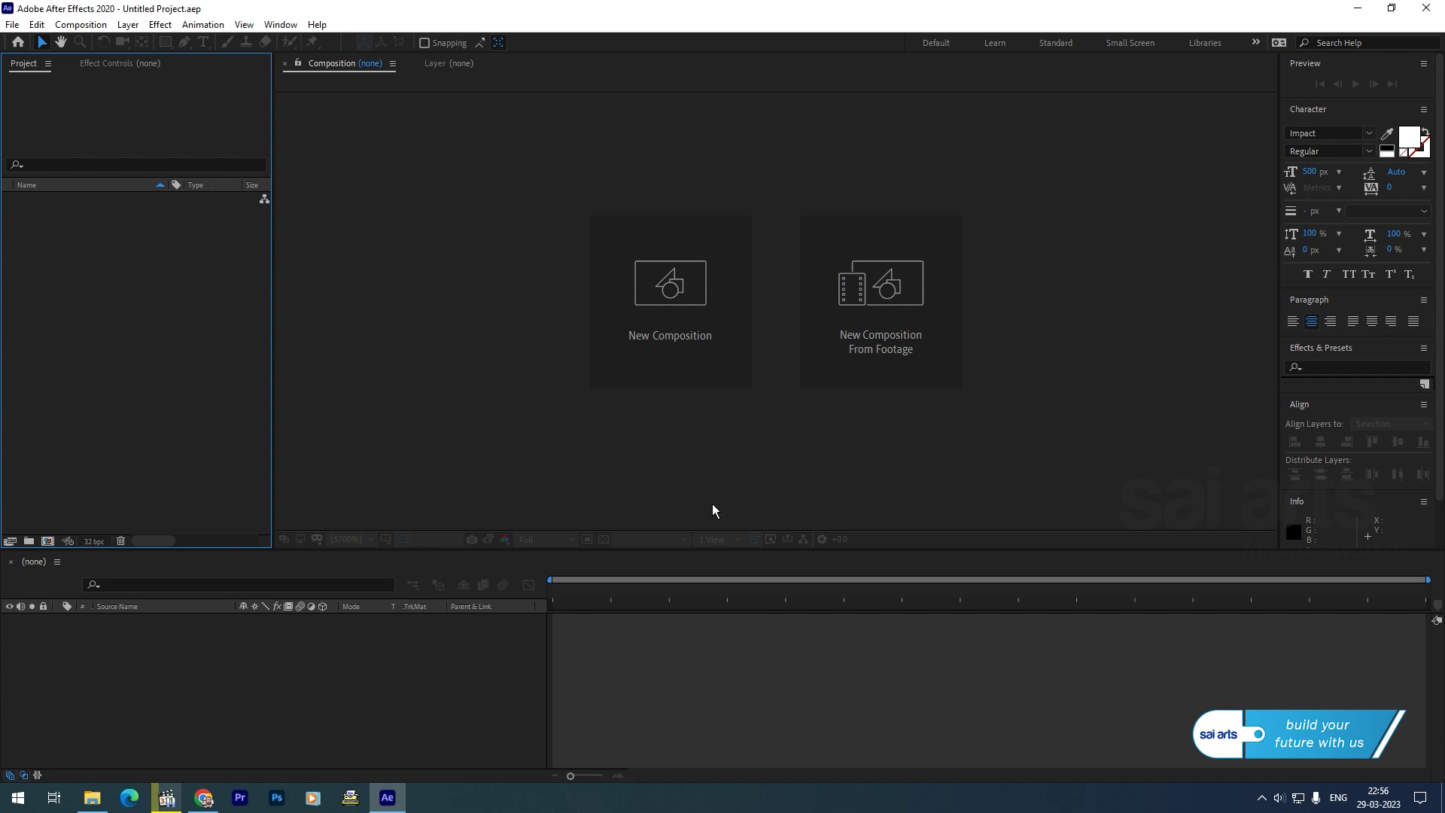
Play the 3D No plugin.mp4 reference clip, rewind to 00:02, replay it, and pause
click(167, 798)
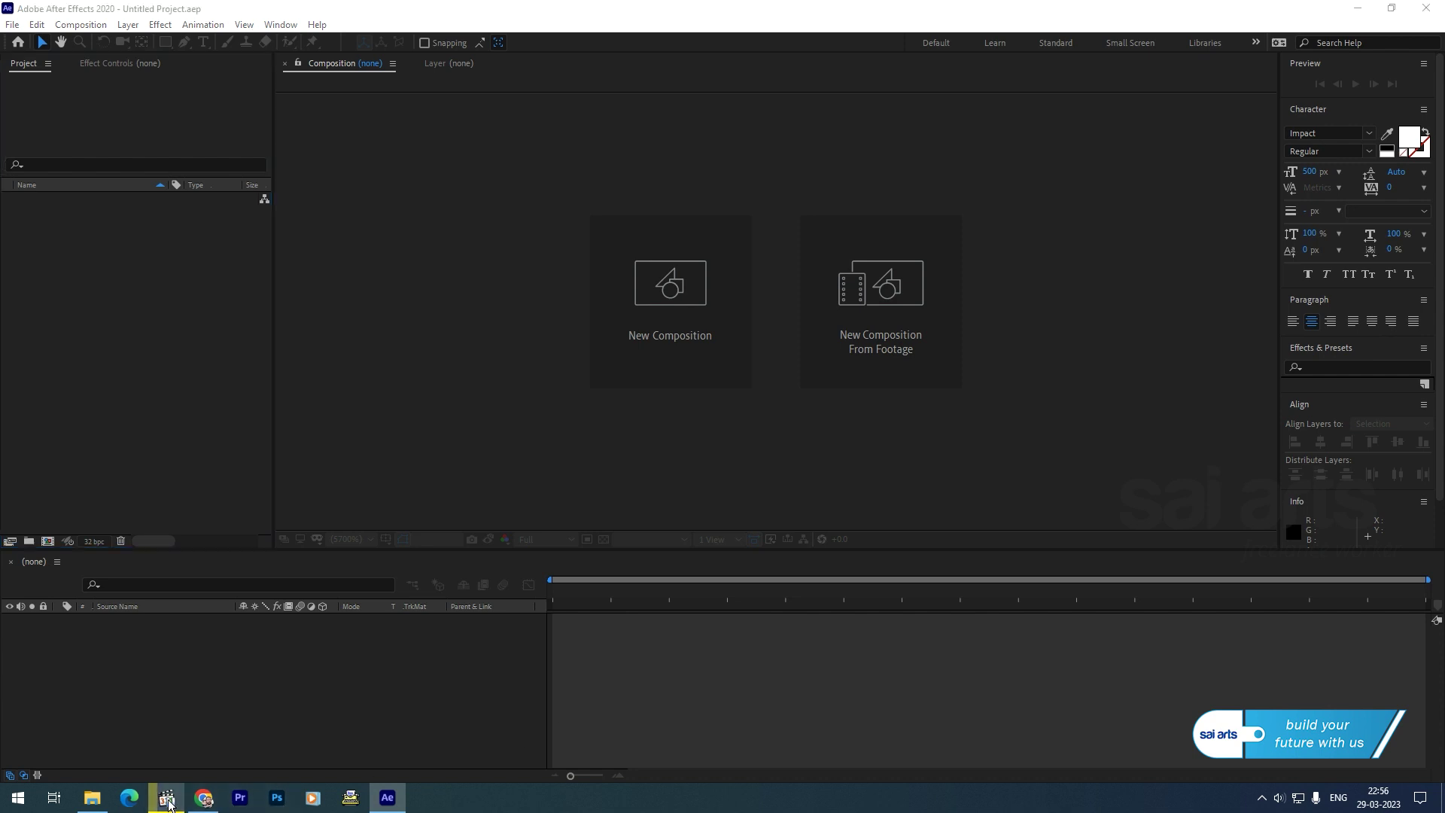
click(602, 541)
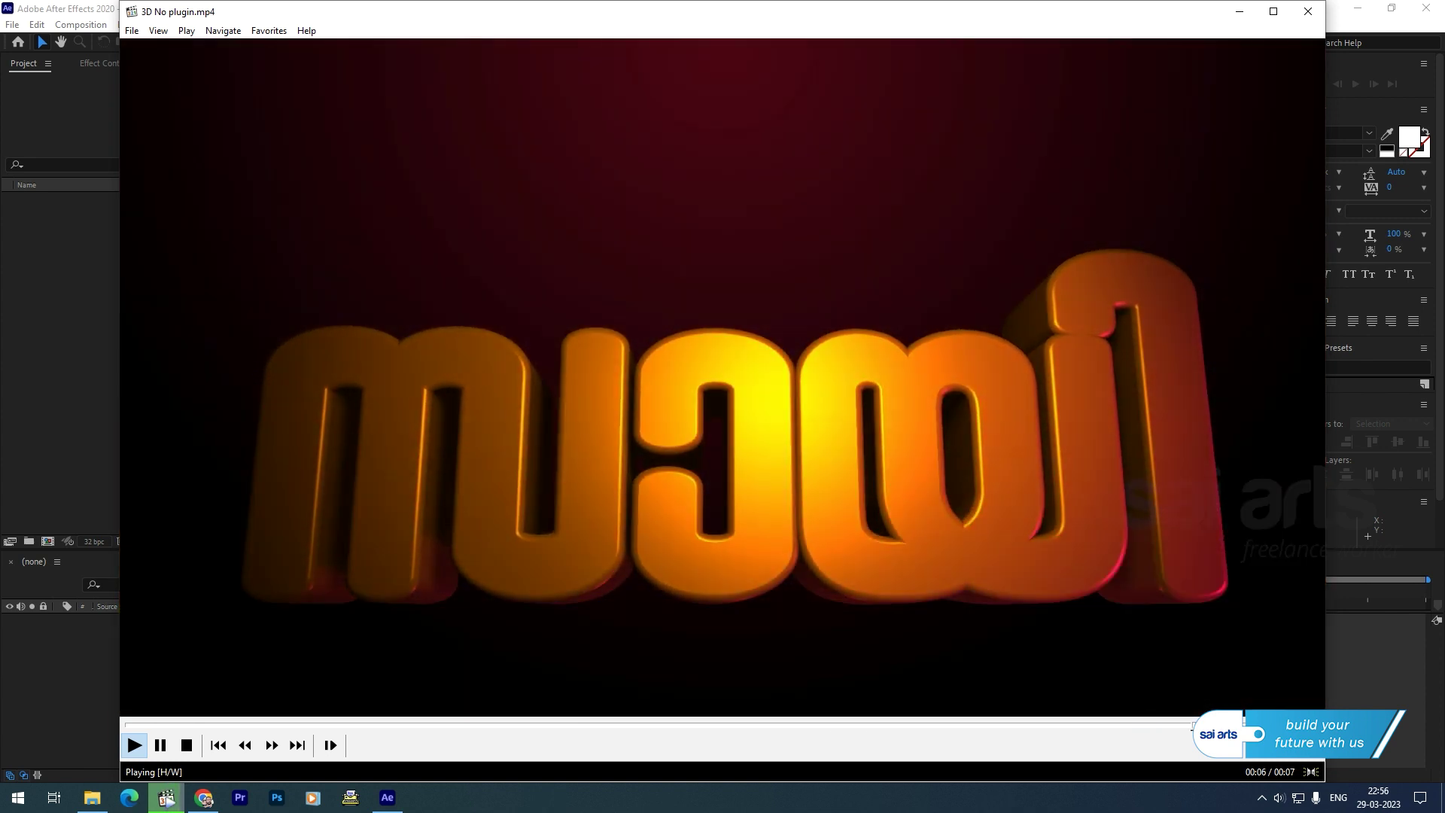
drag(148, 724, 489, 711)
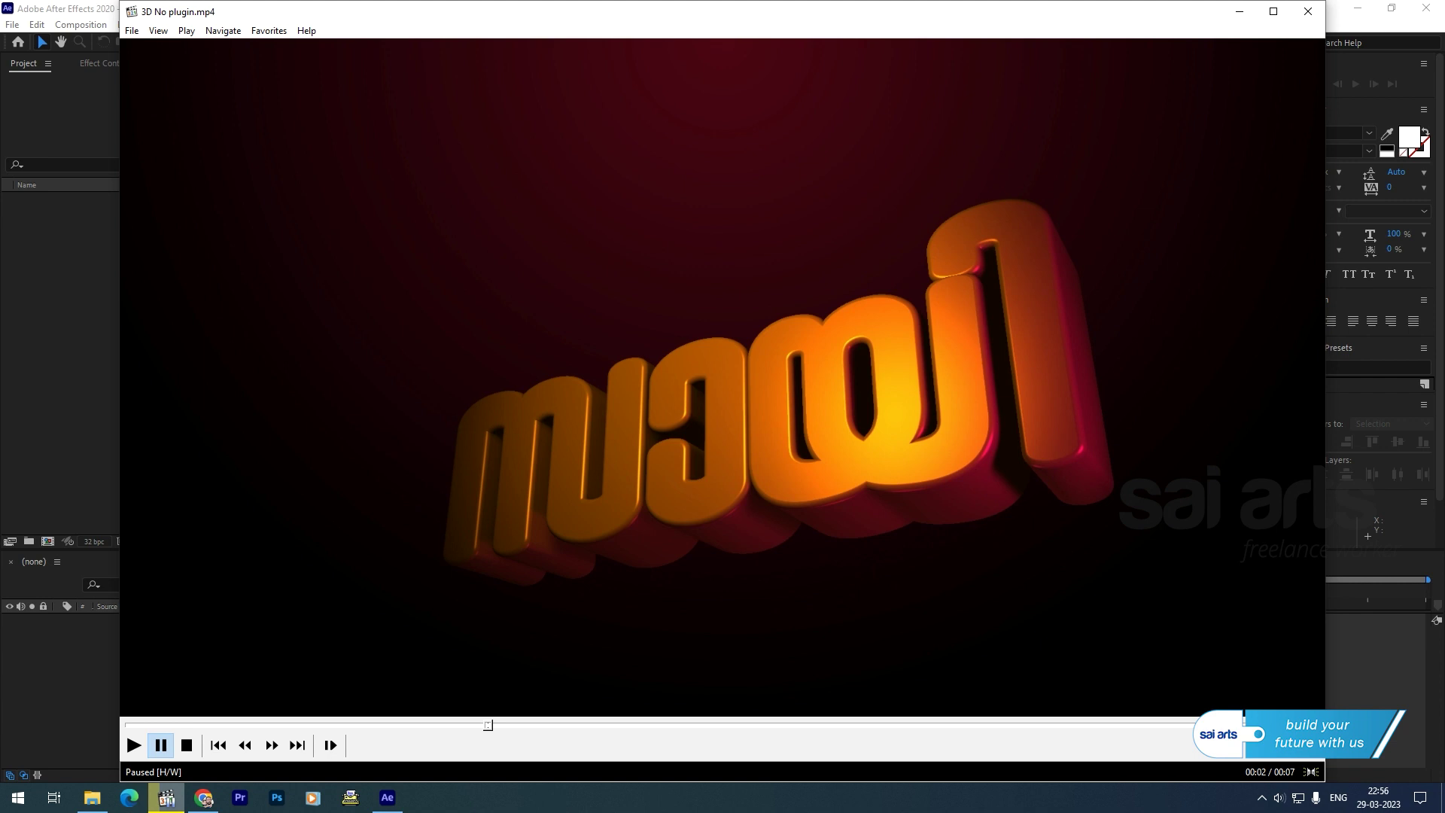
key(space)
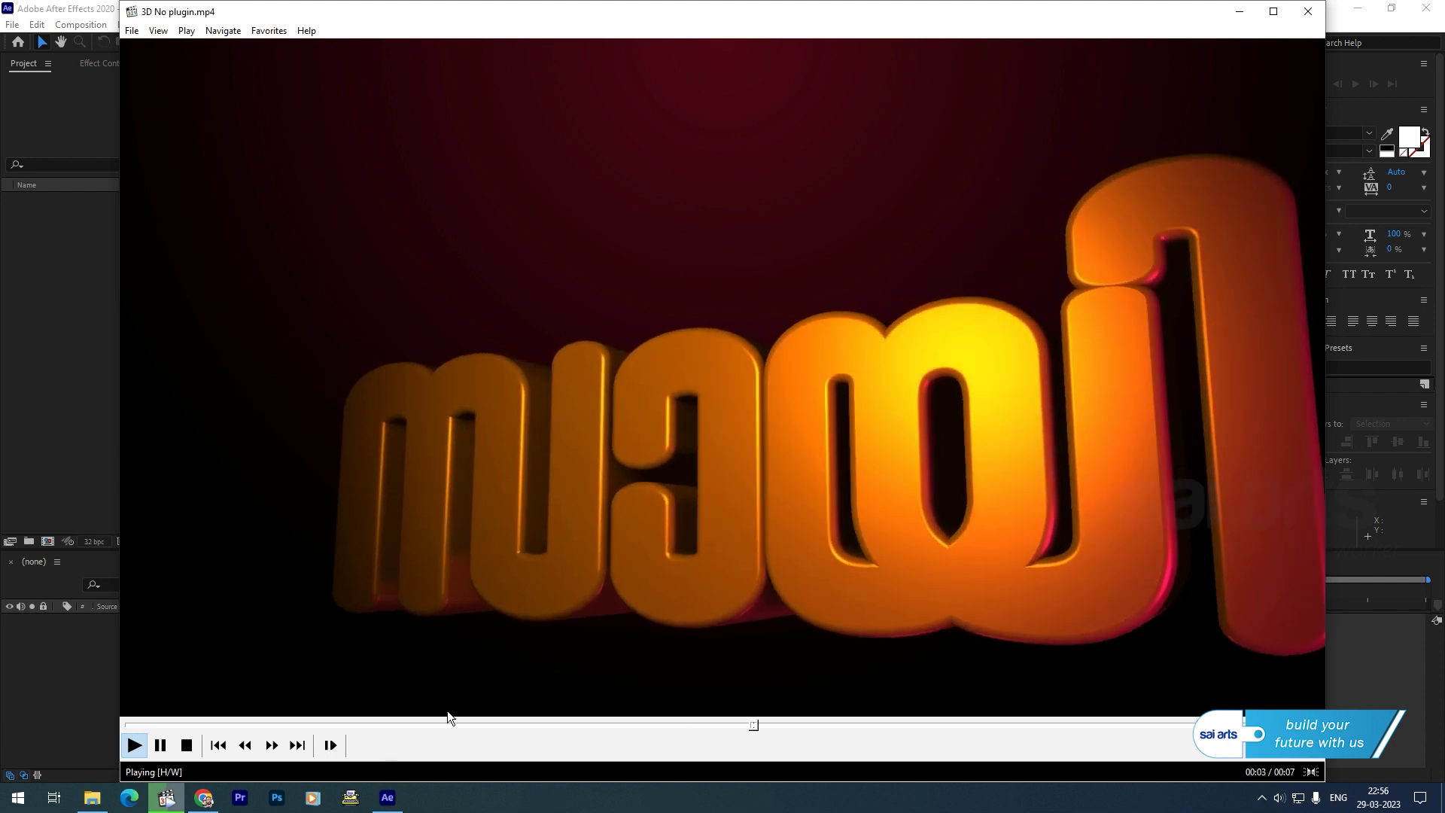
key(space)
Create Comp 1 at 1920×1080, 25 fps, 15 seconds using the default HD settings
click(29, 377)
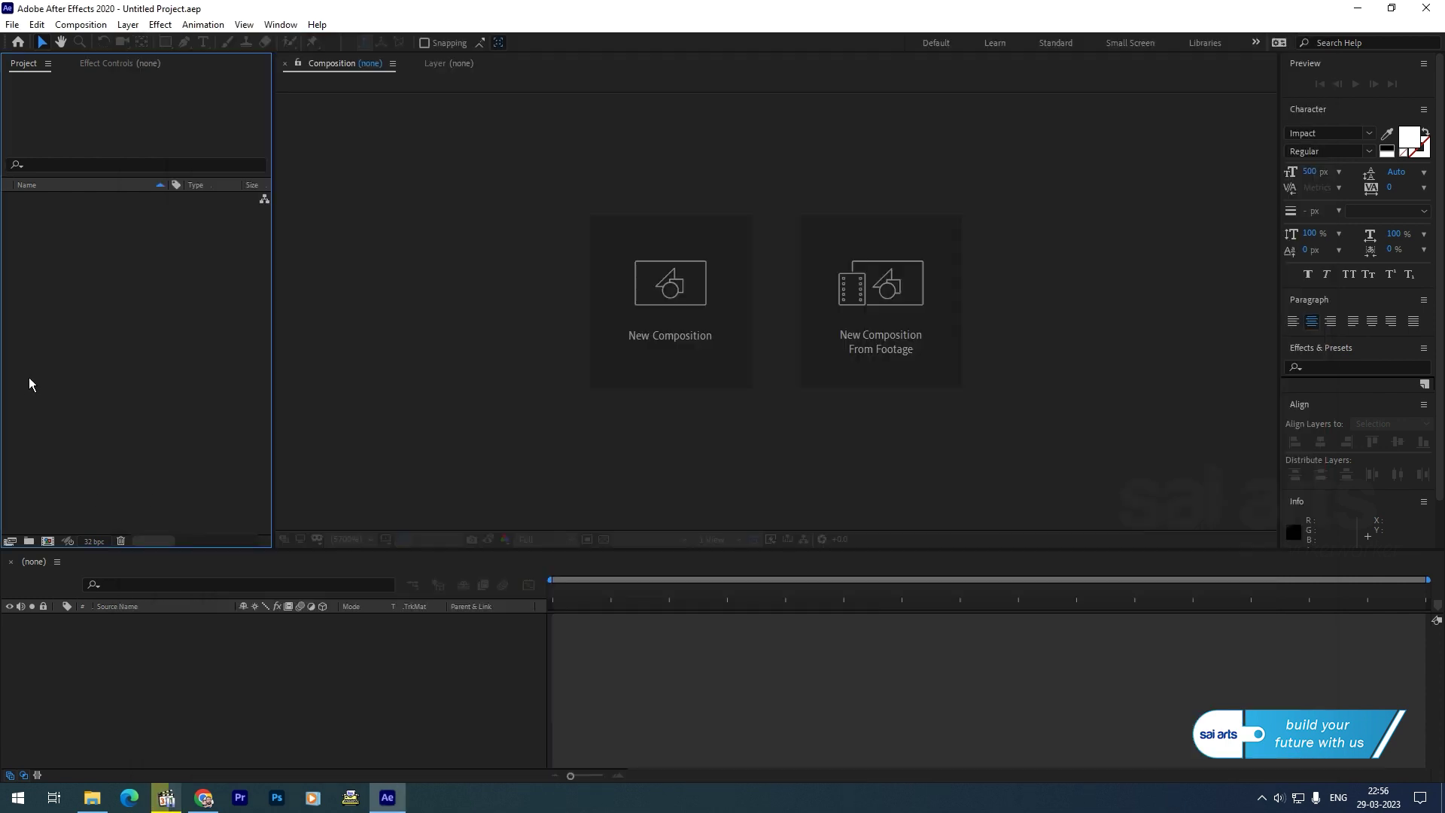
click(667, 317)
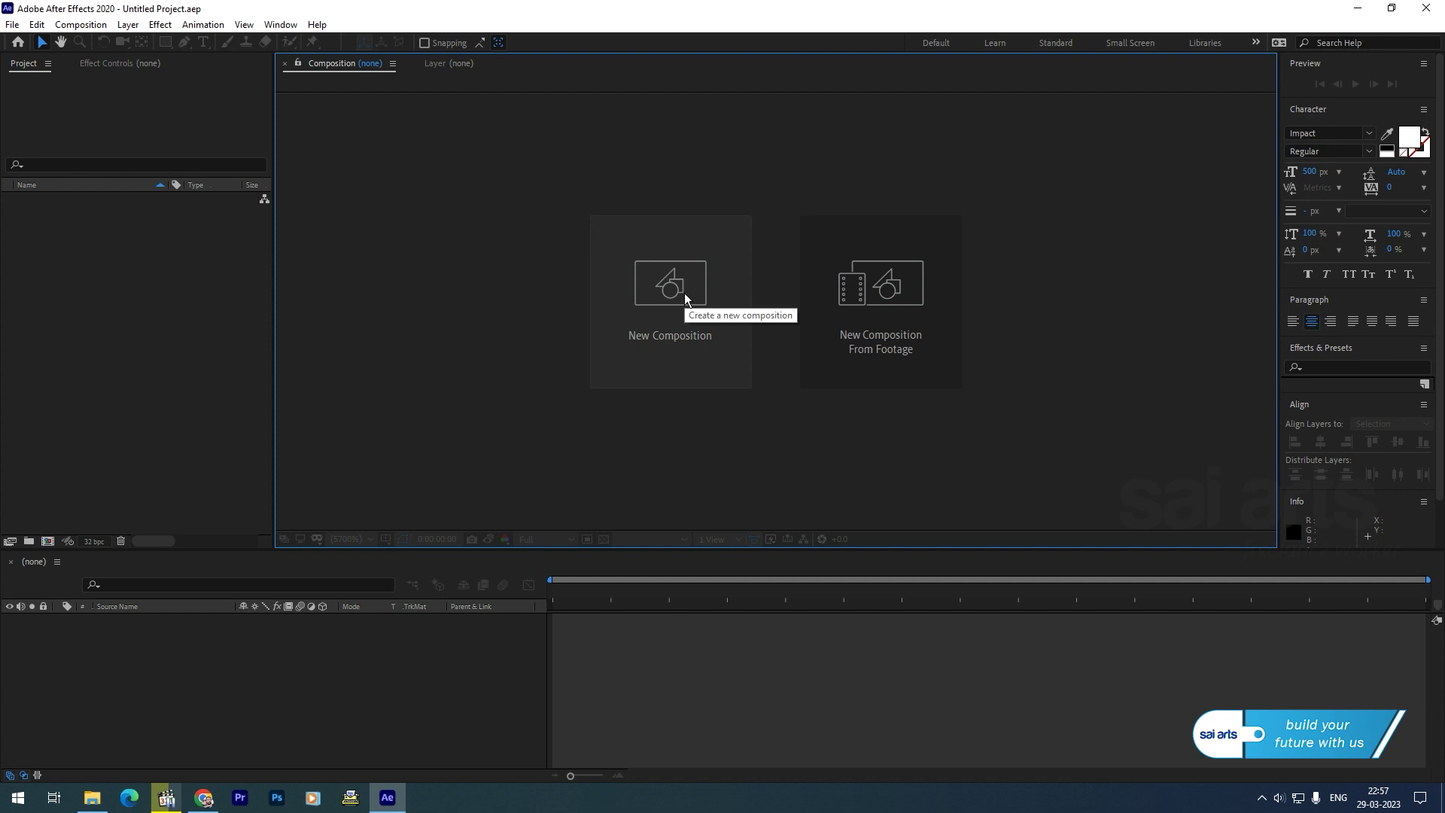
click(684, 292)
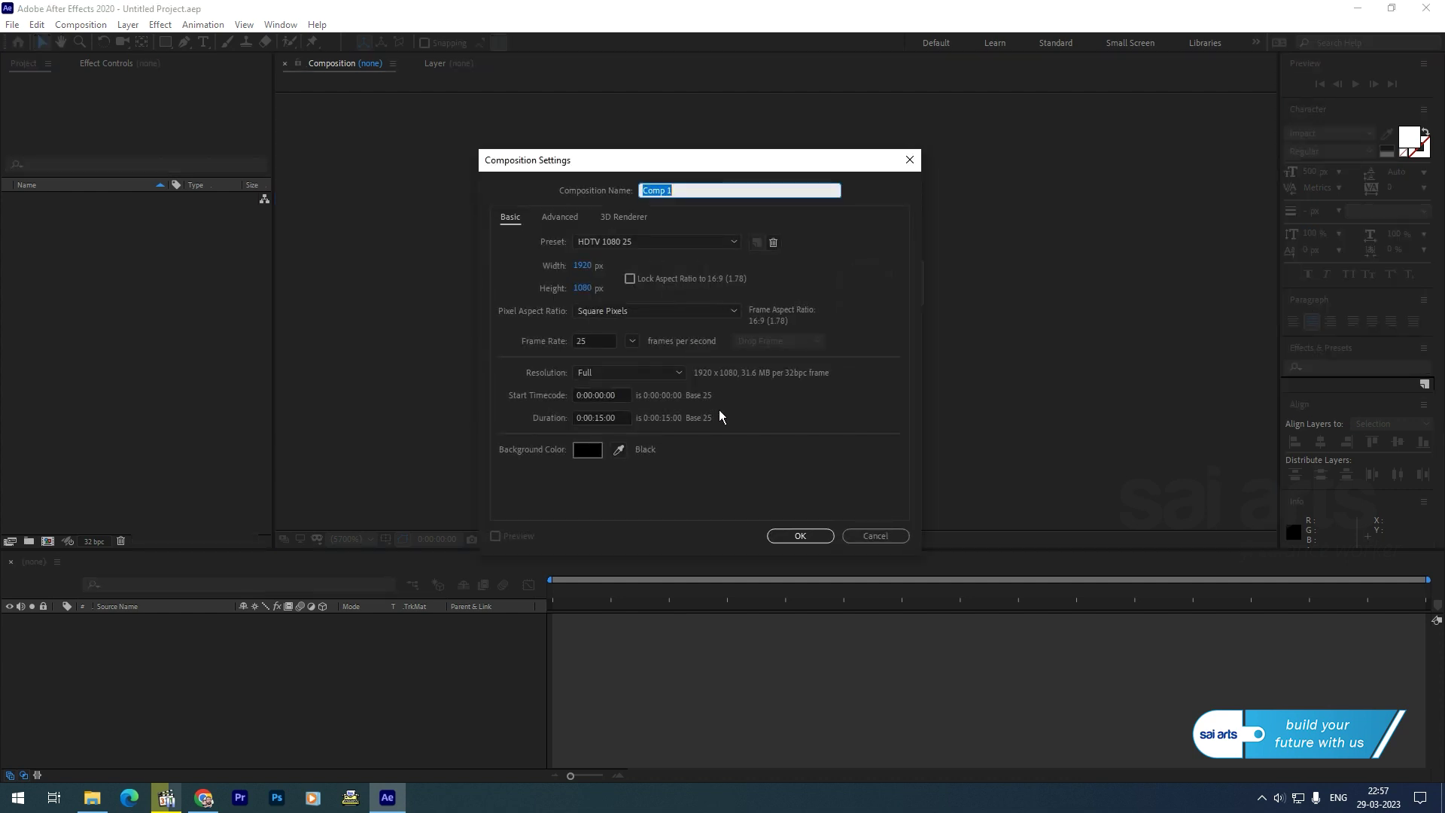
click(780, 537)
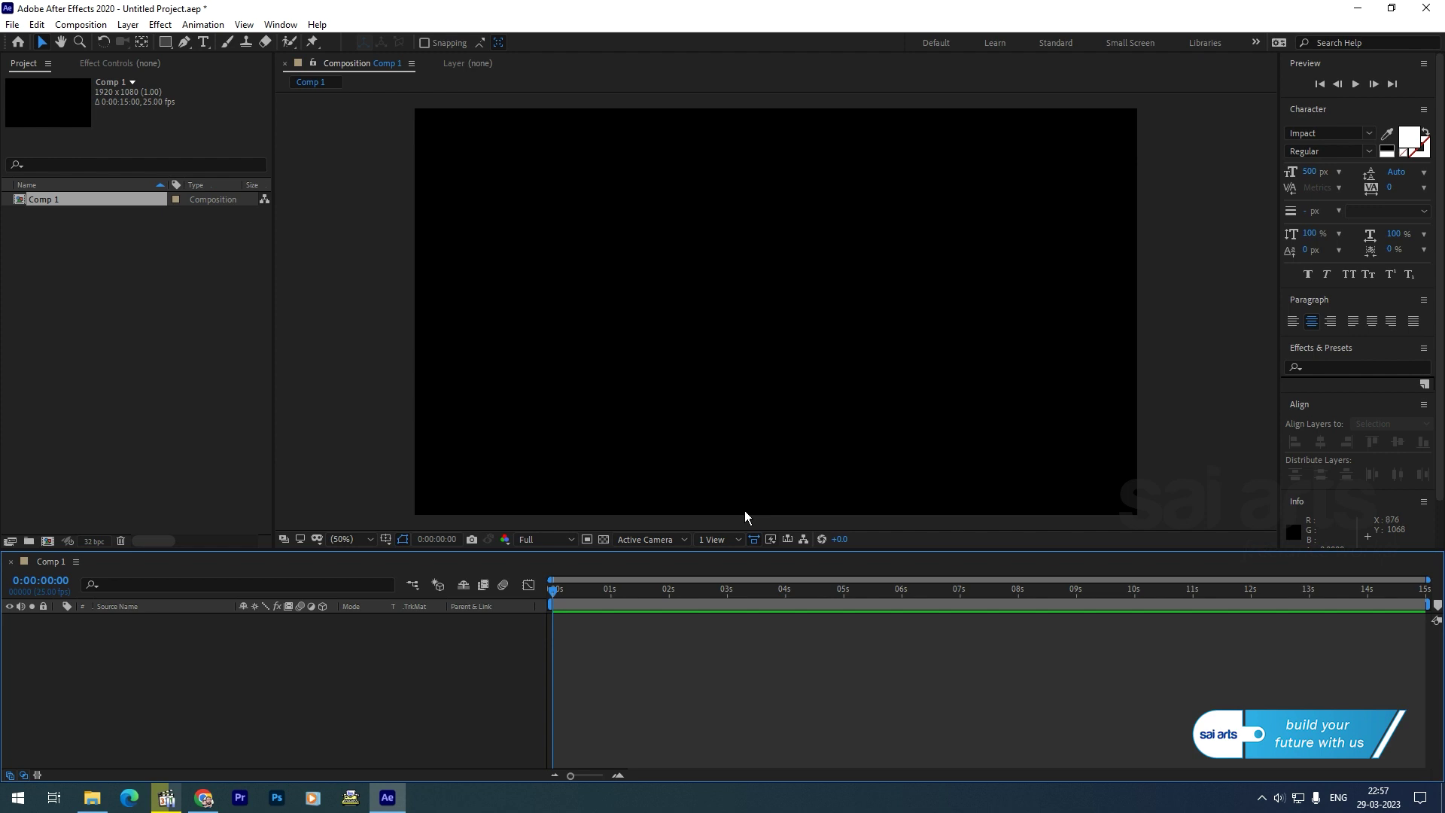
Add a new empty text layer via Layer > New > Text
click(127, 25)
mouse_move(148, 44)
click(380, 43)
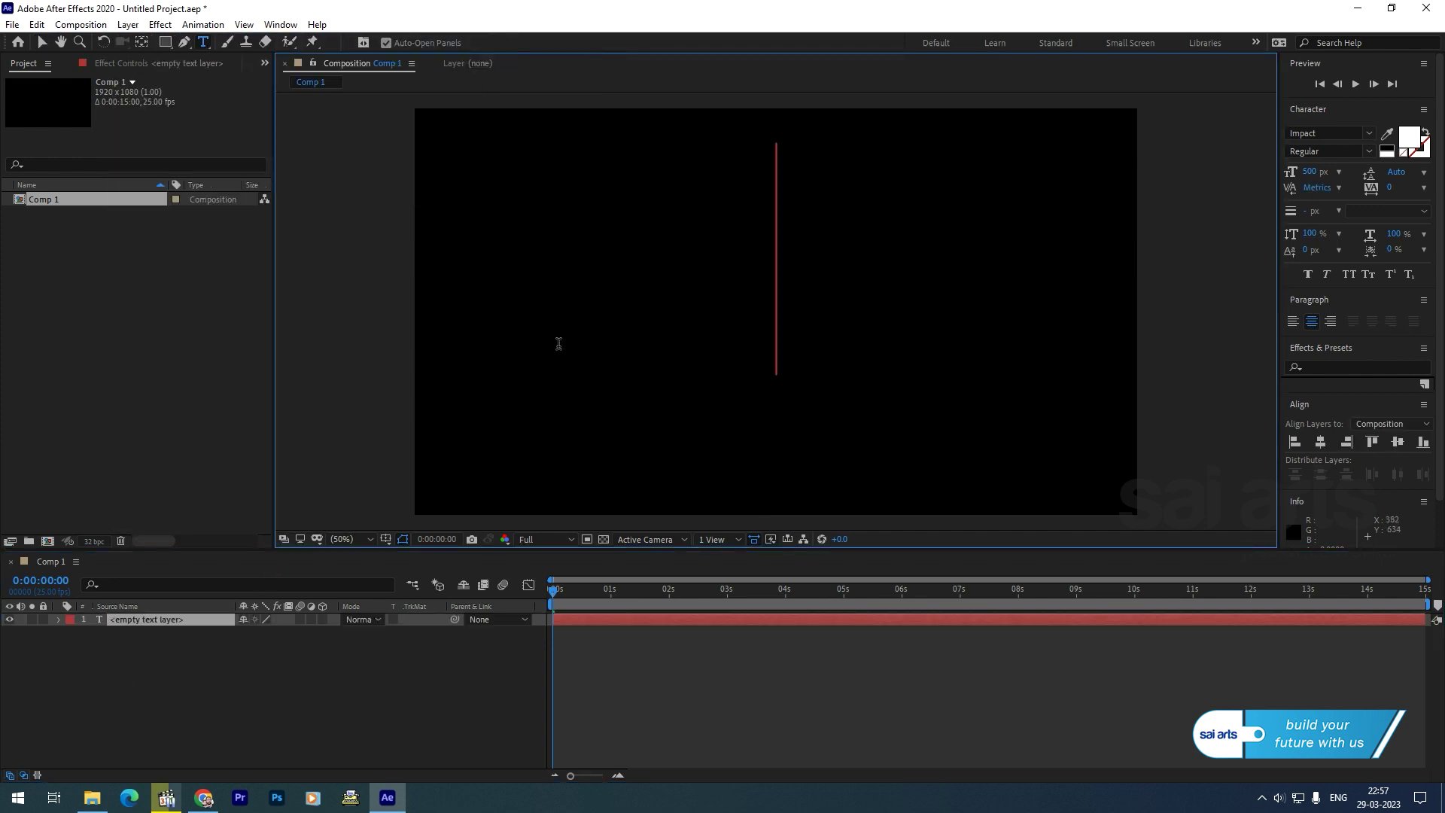
Type സായി in Typeit!, copy it to the clipboard, and return to After Effects
key(F12)
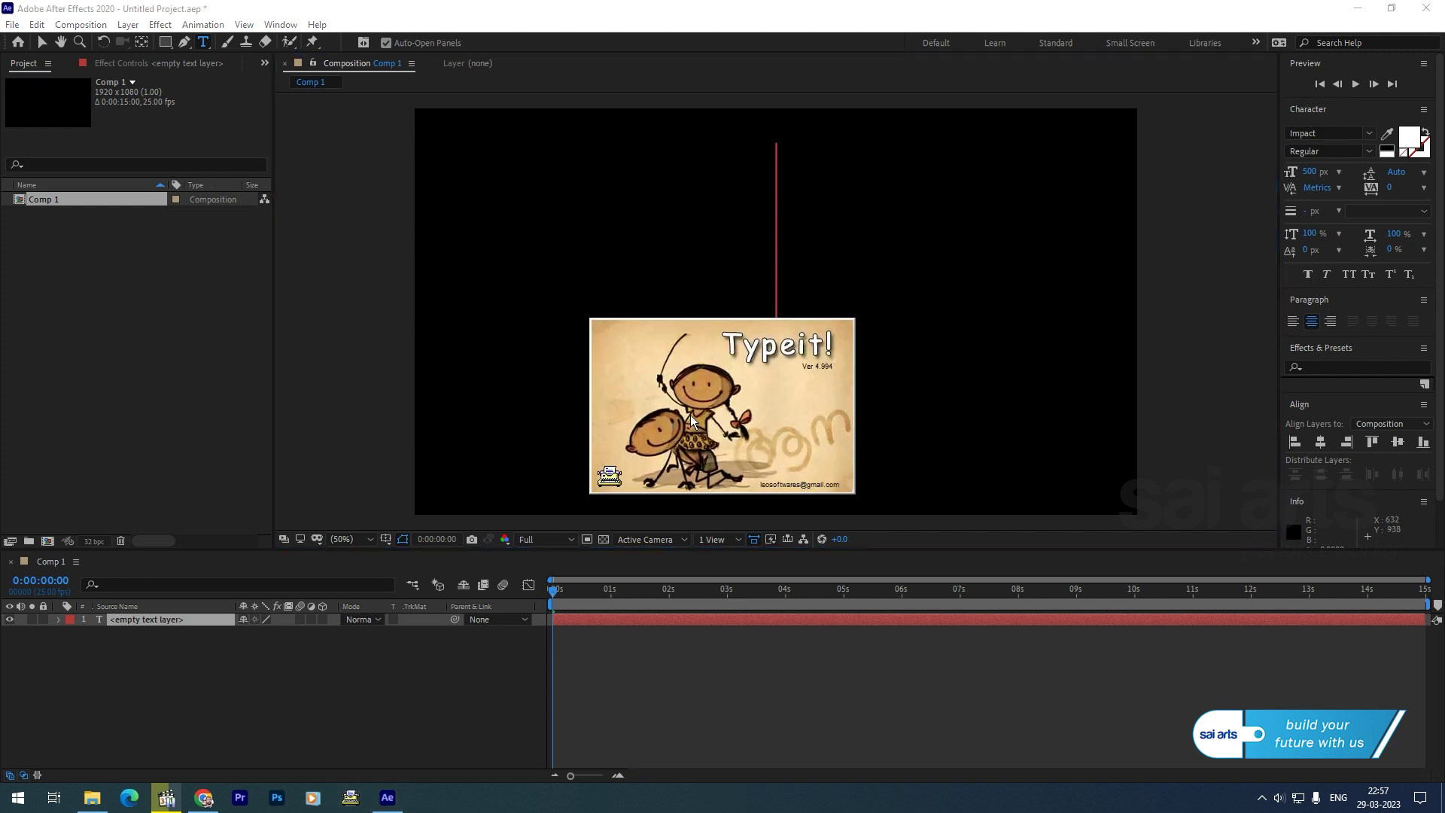
text(സാ)
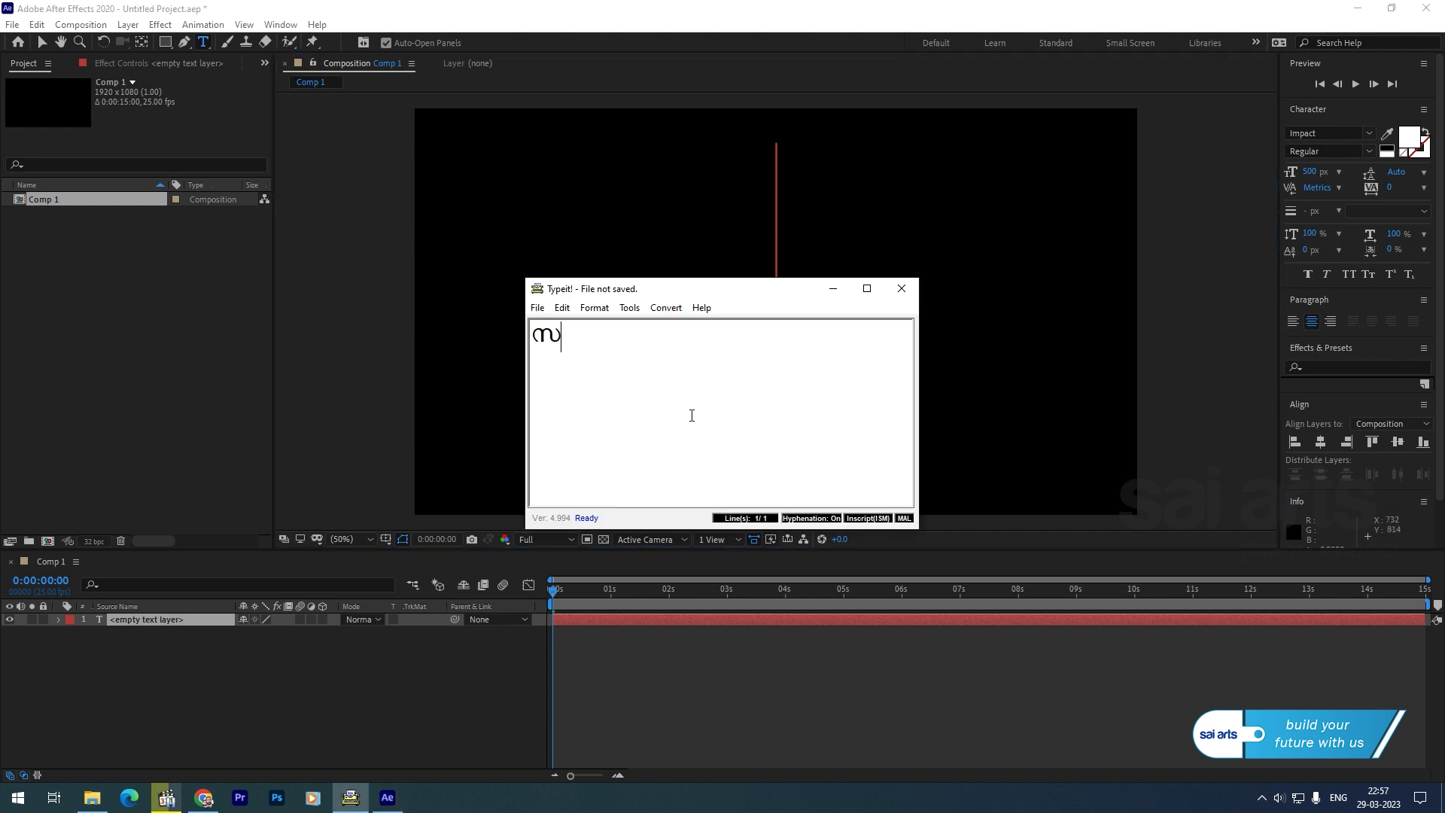
text(യി)
key(ctrl+a)
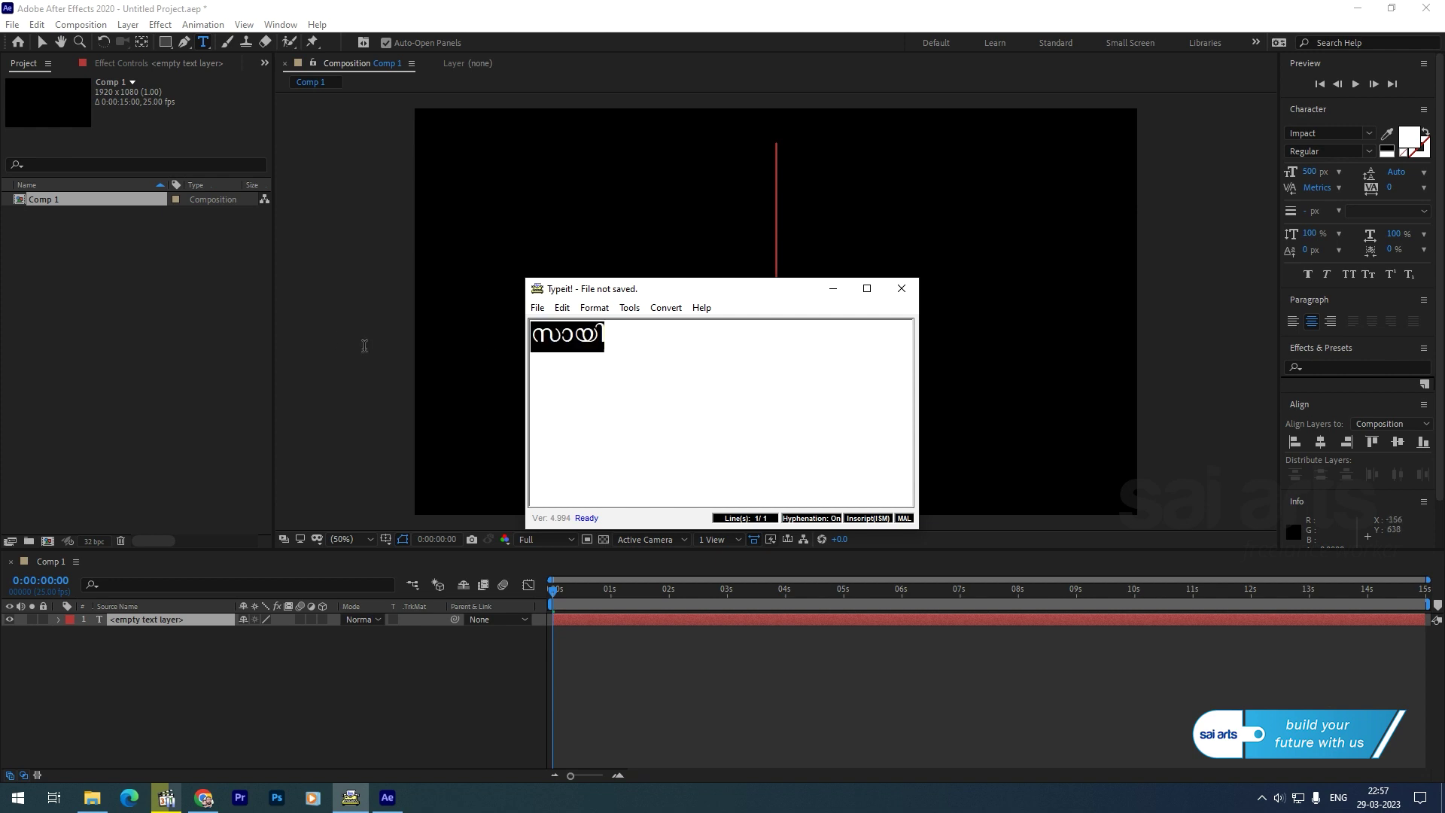
click(537, 307)
mouse_move(562, 307)
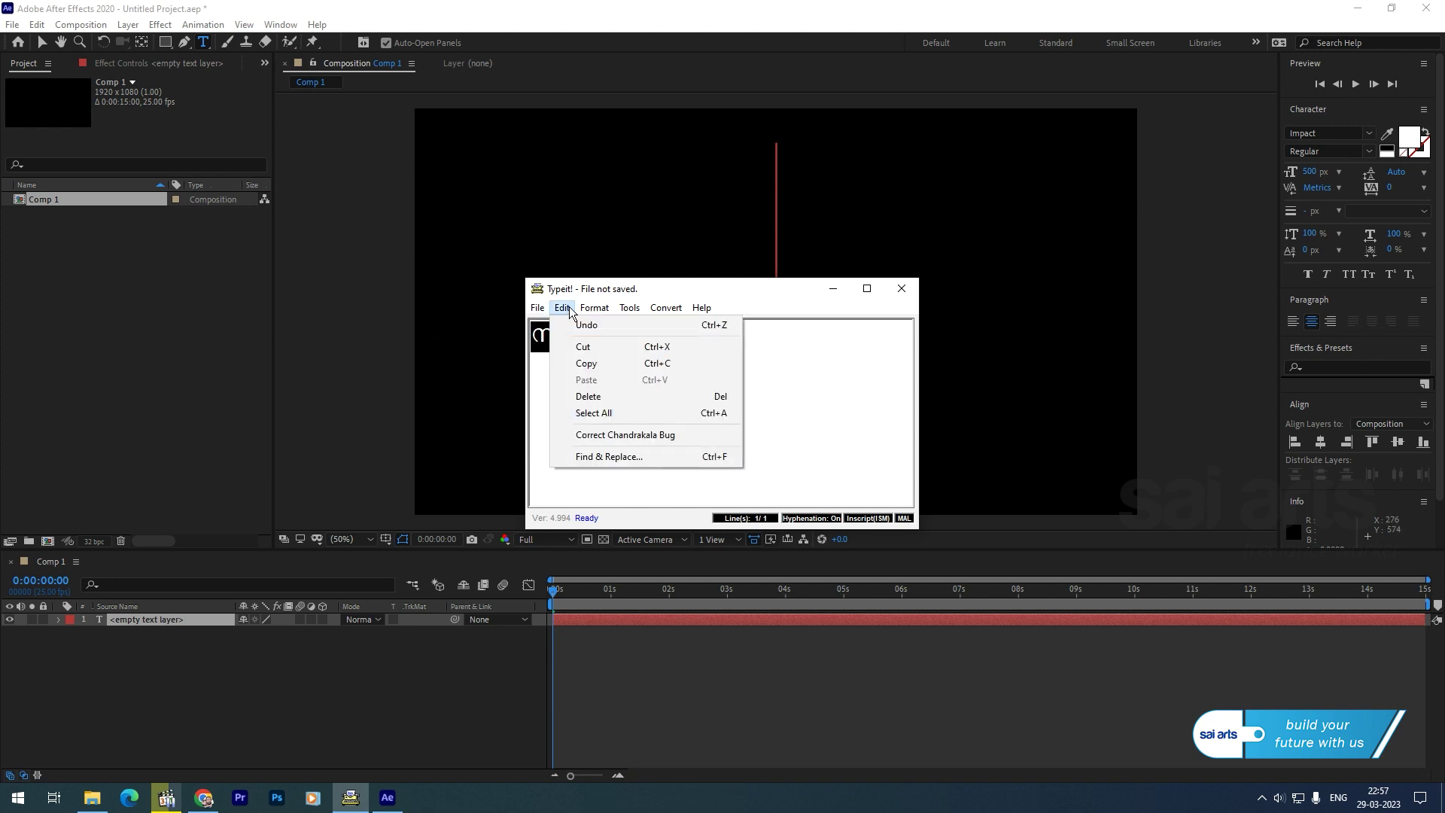
click(585, 364)
click(799, 219)
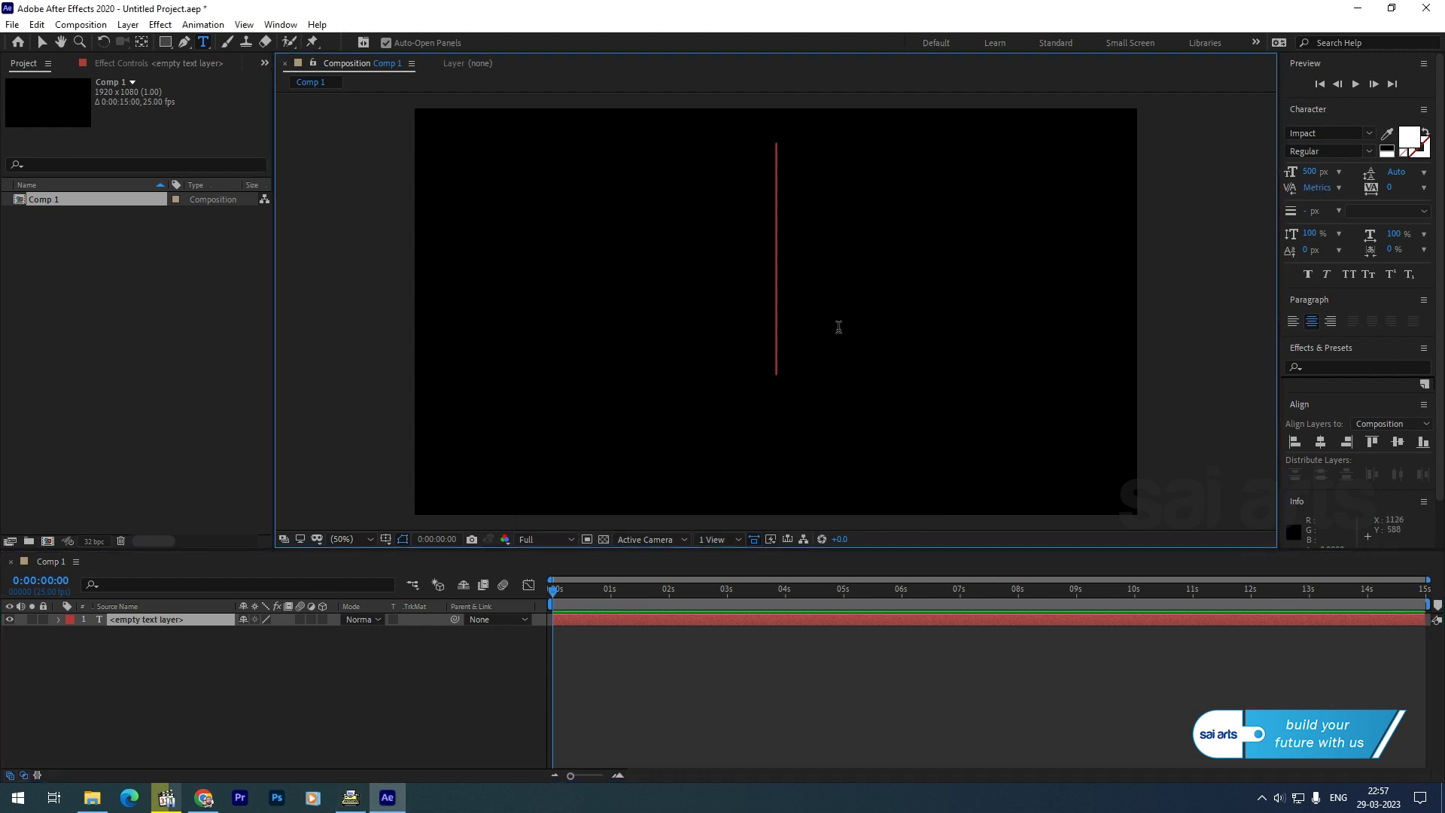
click(36, 24)
Paste സായി into the text layer and set its font to MLKVSafalya ExtraBold
click(61, 179)
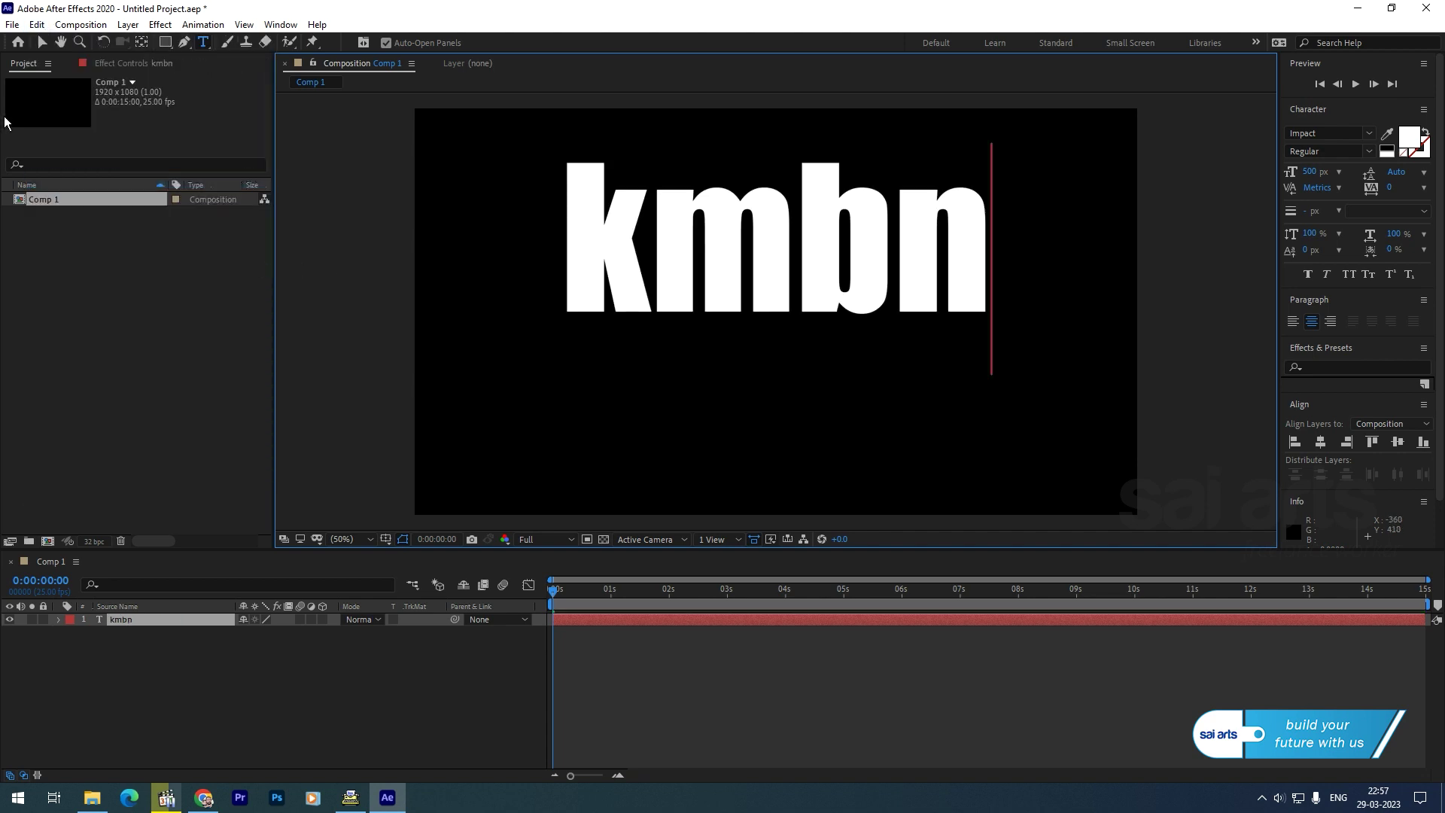
click(47, 43)
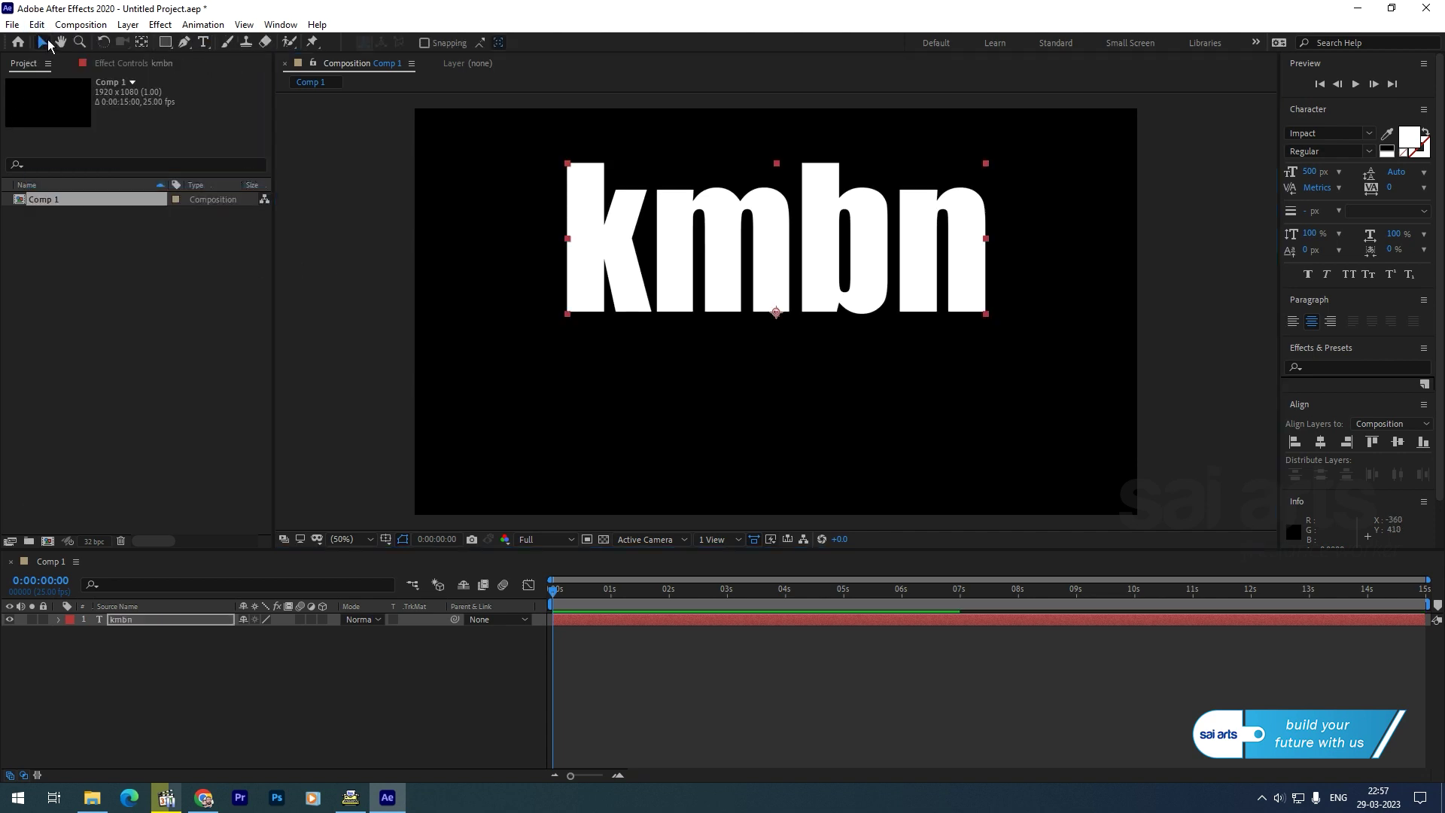
click(1330, 134)
text(safa)
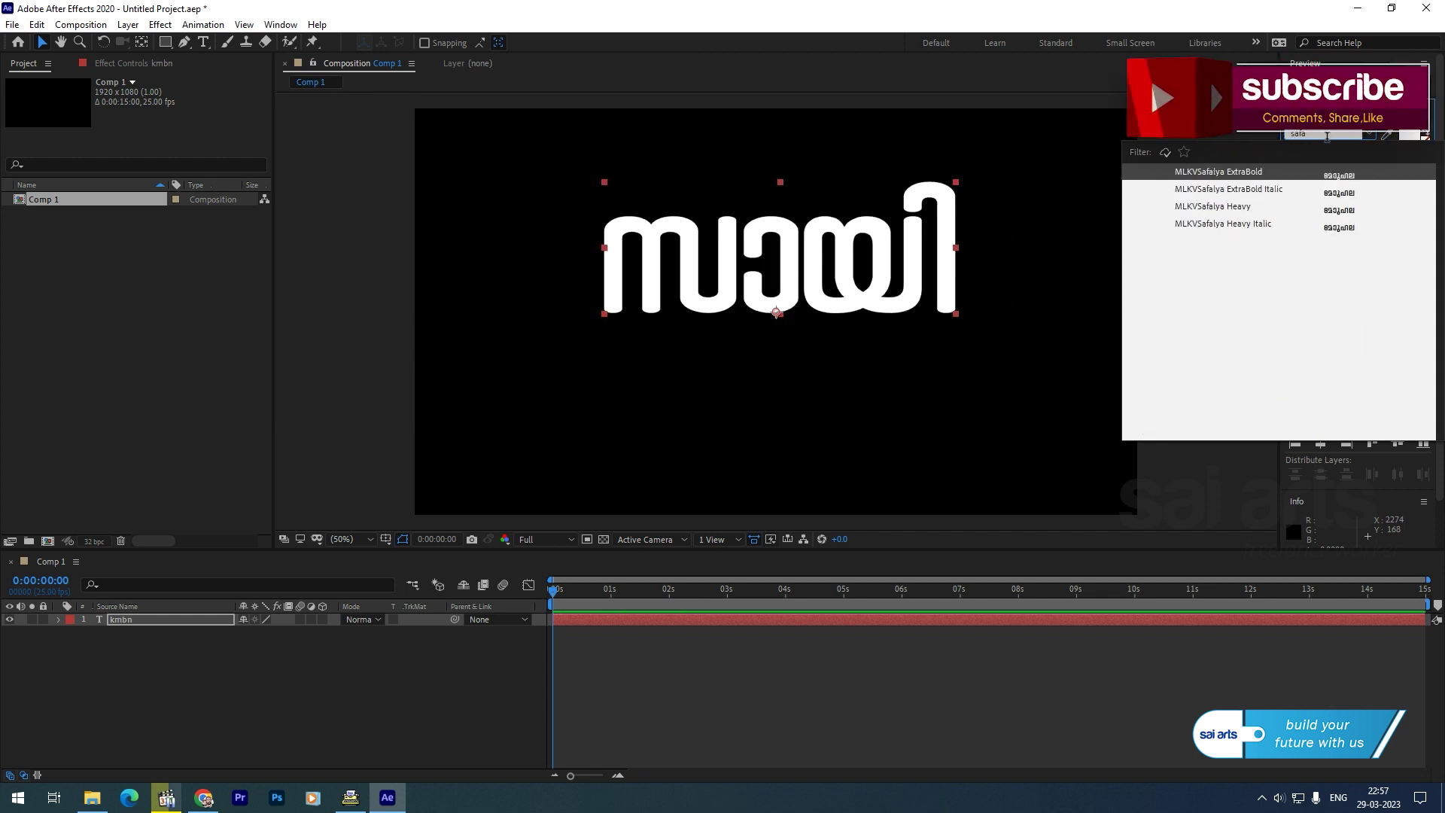
click(1252, 226)
click(1367, 151)
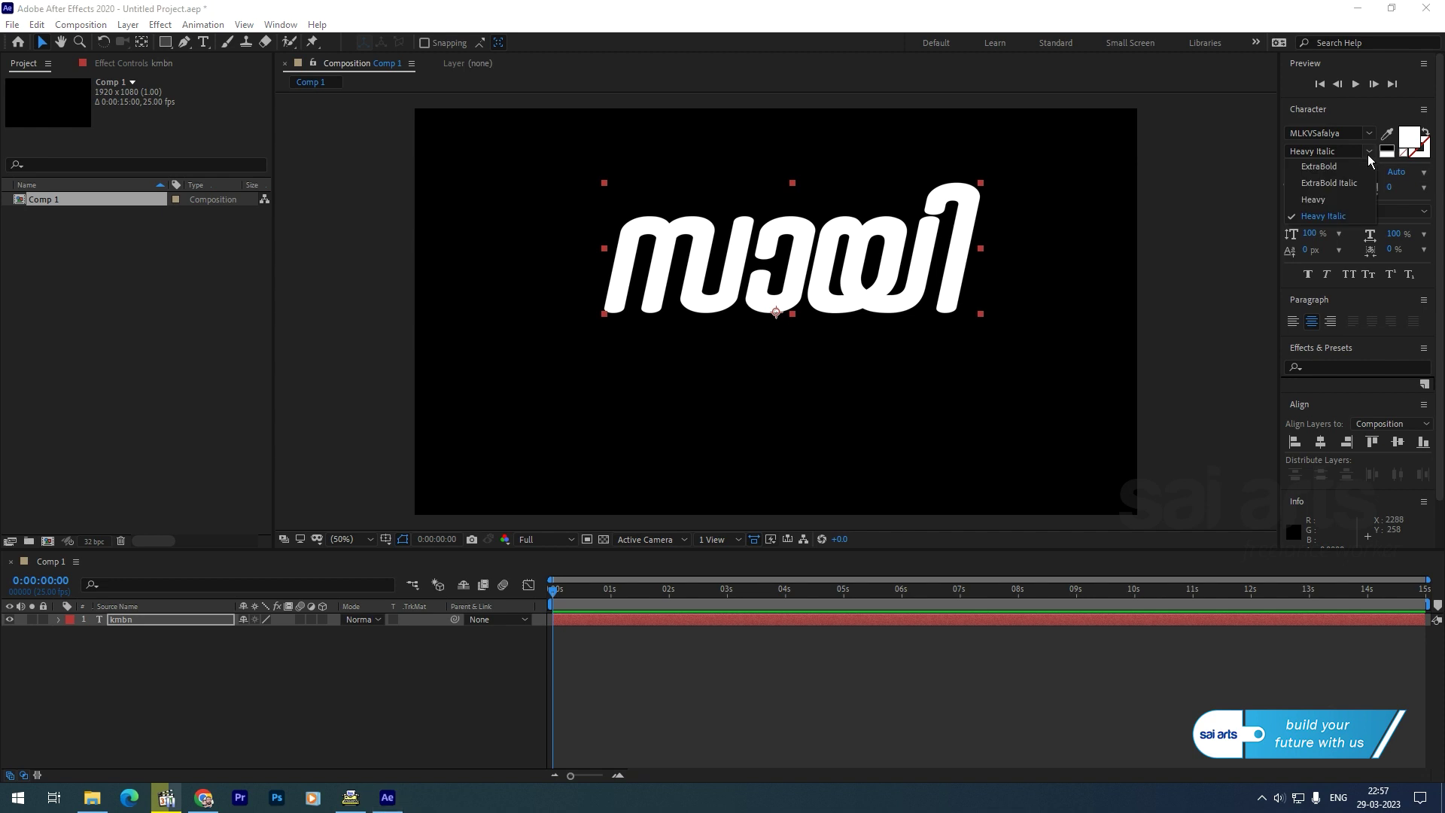
click(1329, 167)
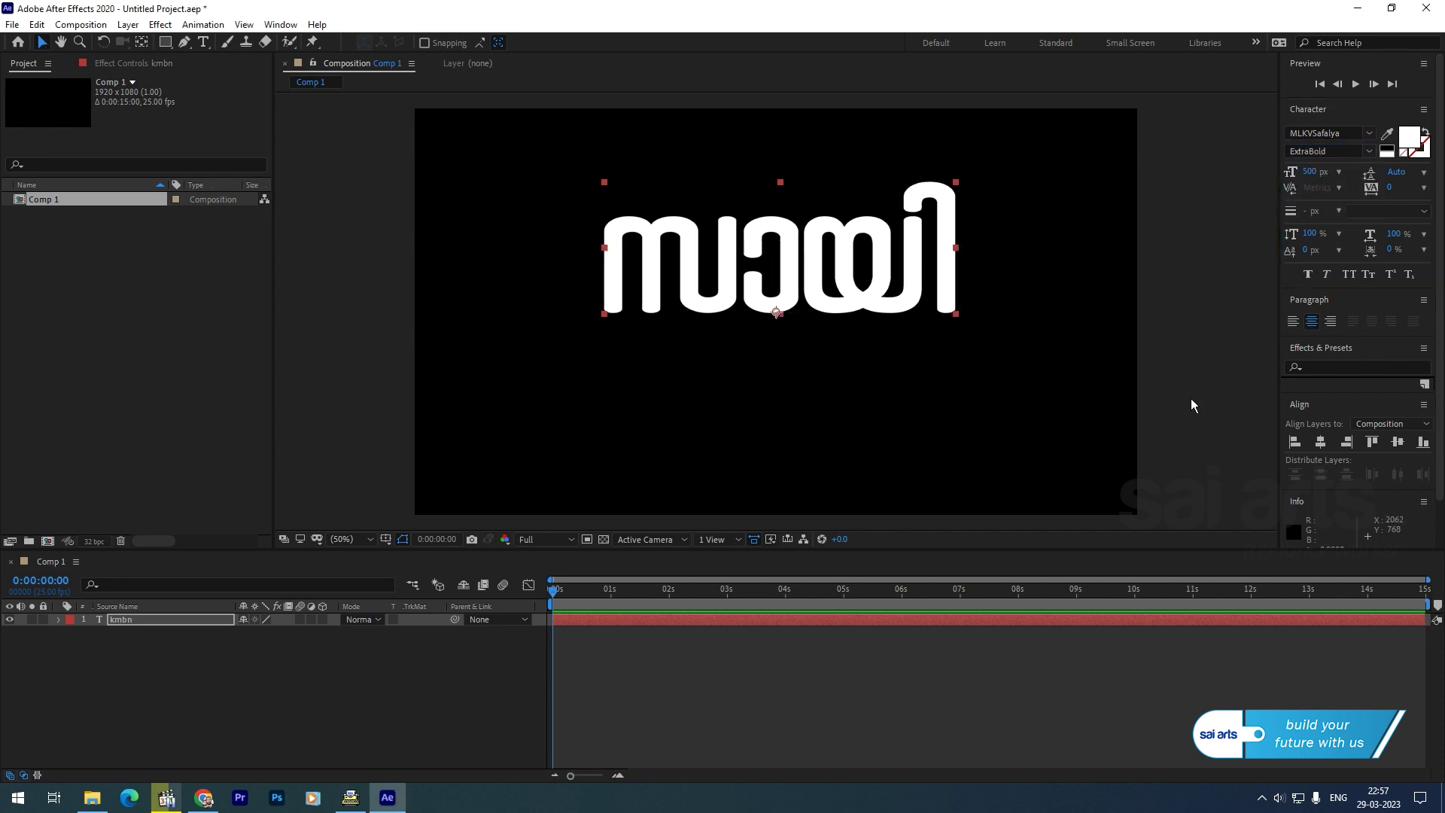
Enlarge the title to 536 px and centre it horizontally and vertically
click(1322, 441)
click(1398, 441)
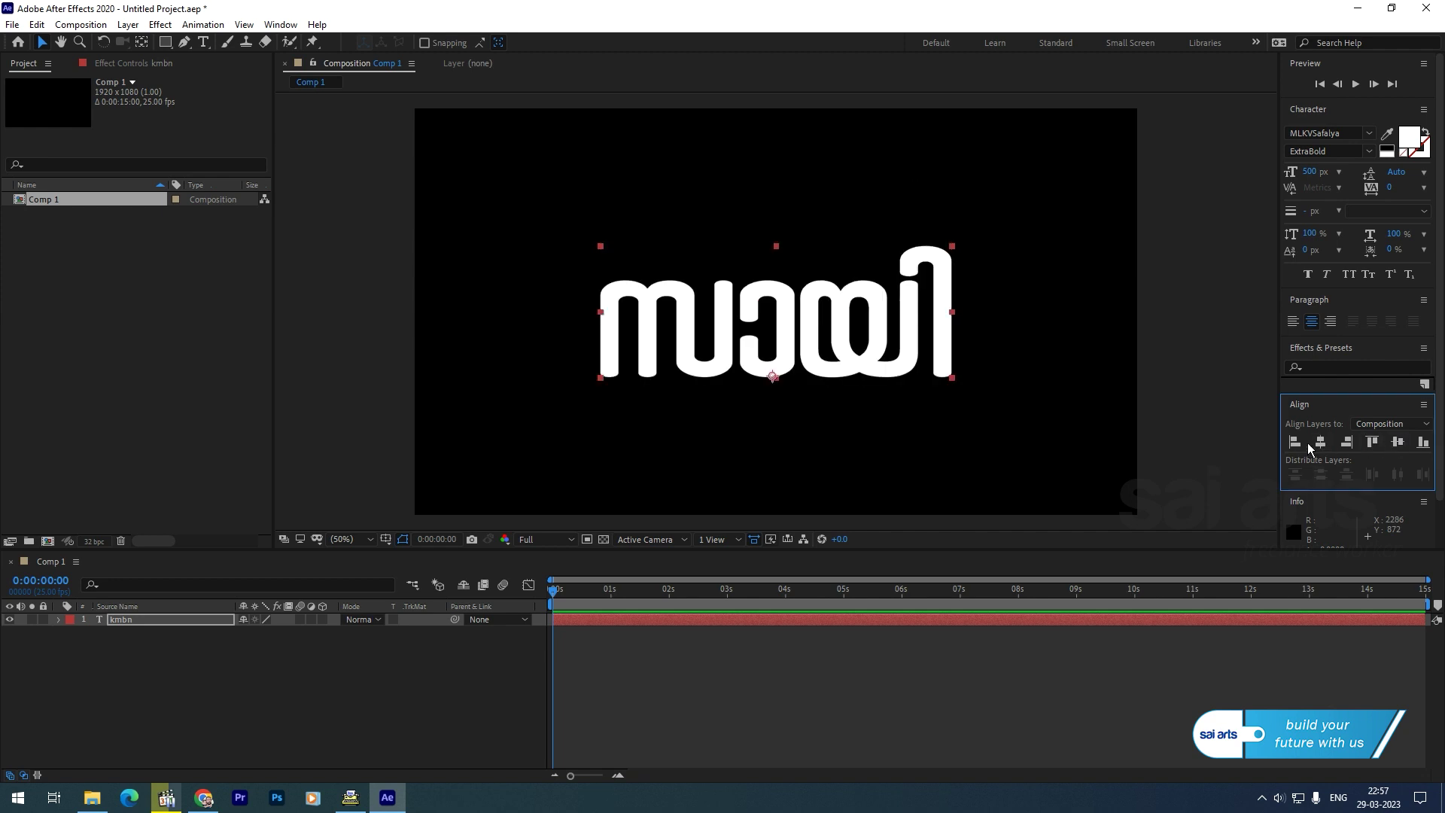
drag(1309, 176, 1336, 177)
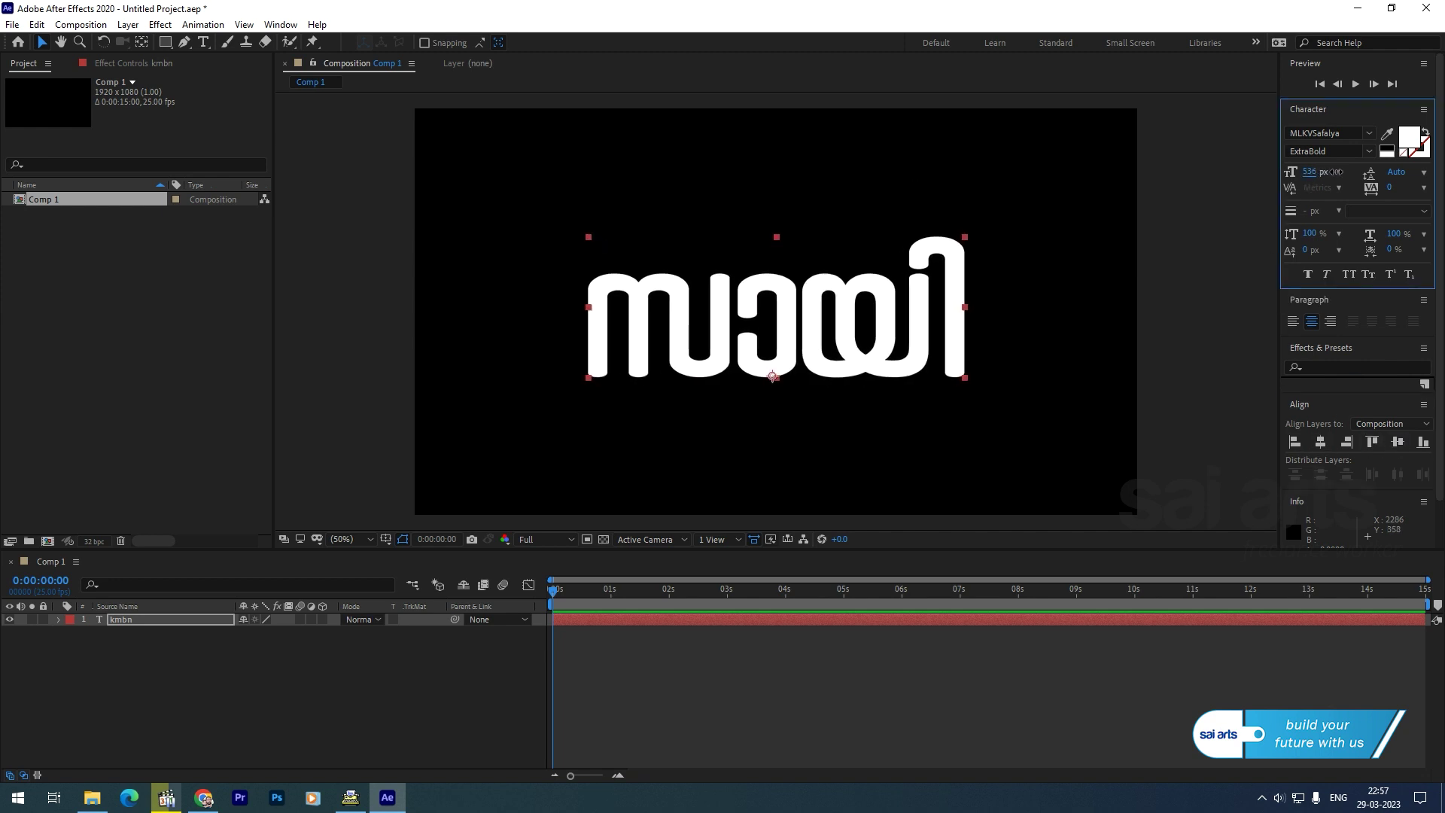
click(1322, 442)
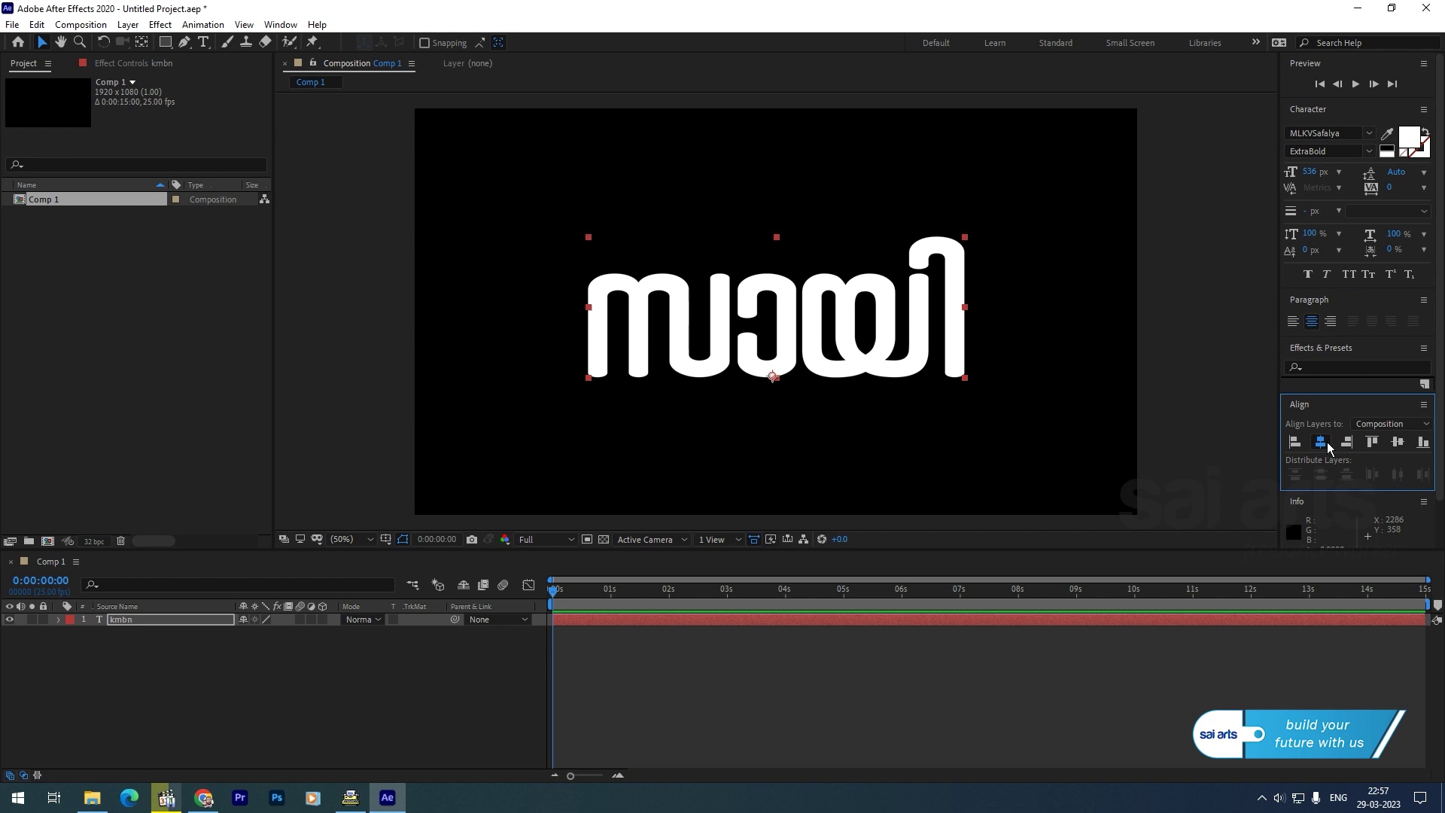
click(1398, 442)
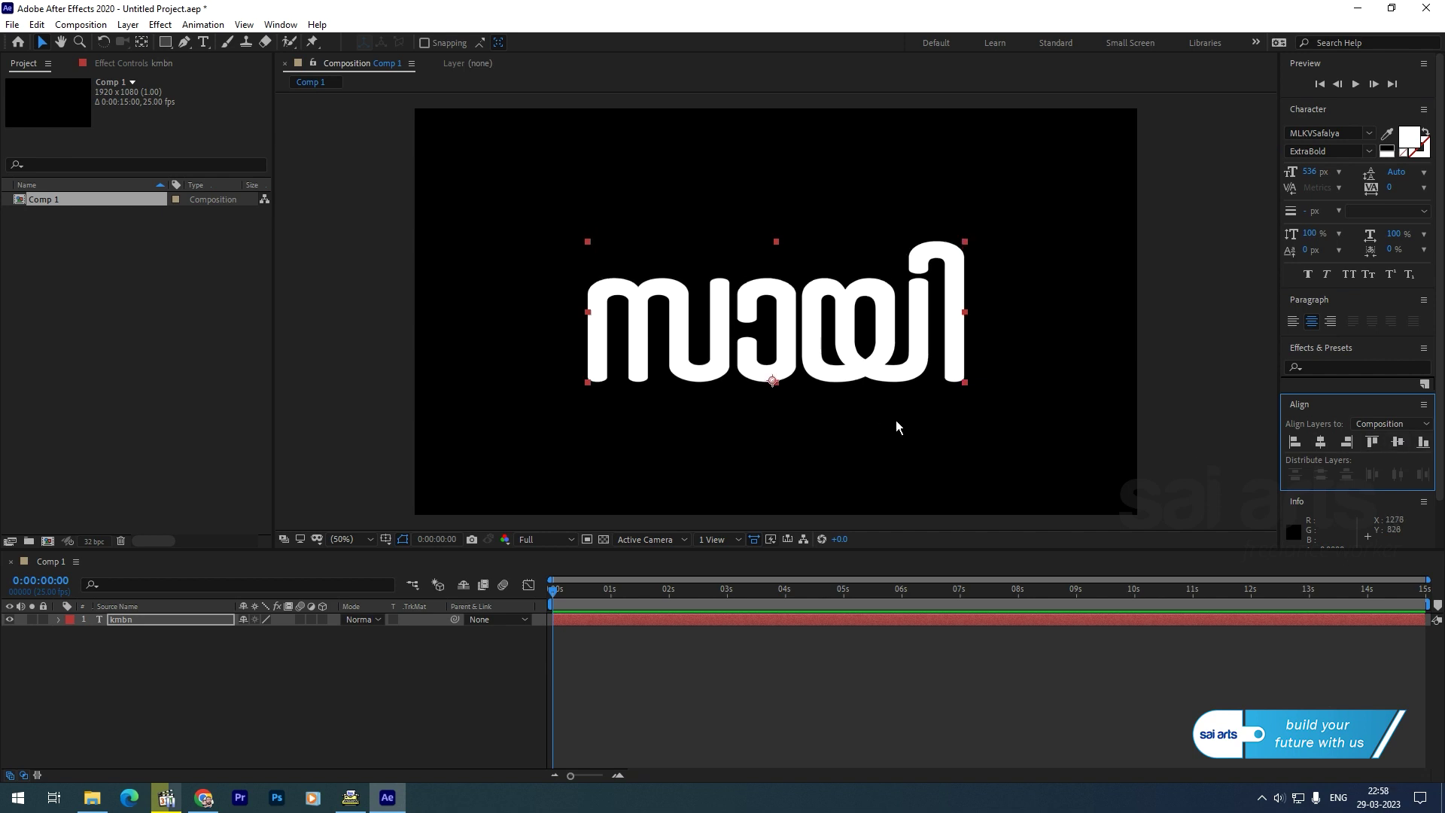
In Comp 1's Composition Settings, set the 3D Renderer to CINEMA 4D
click(135, 621)
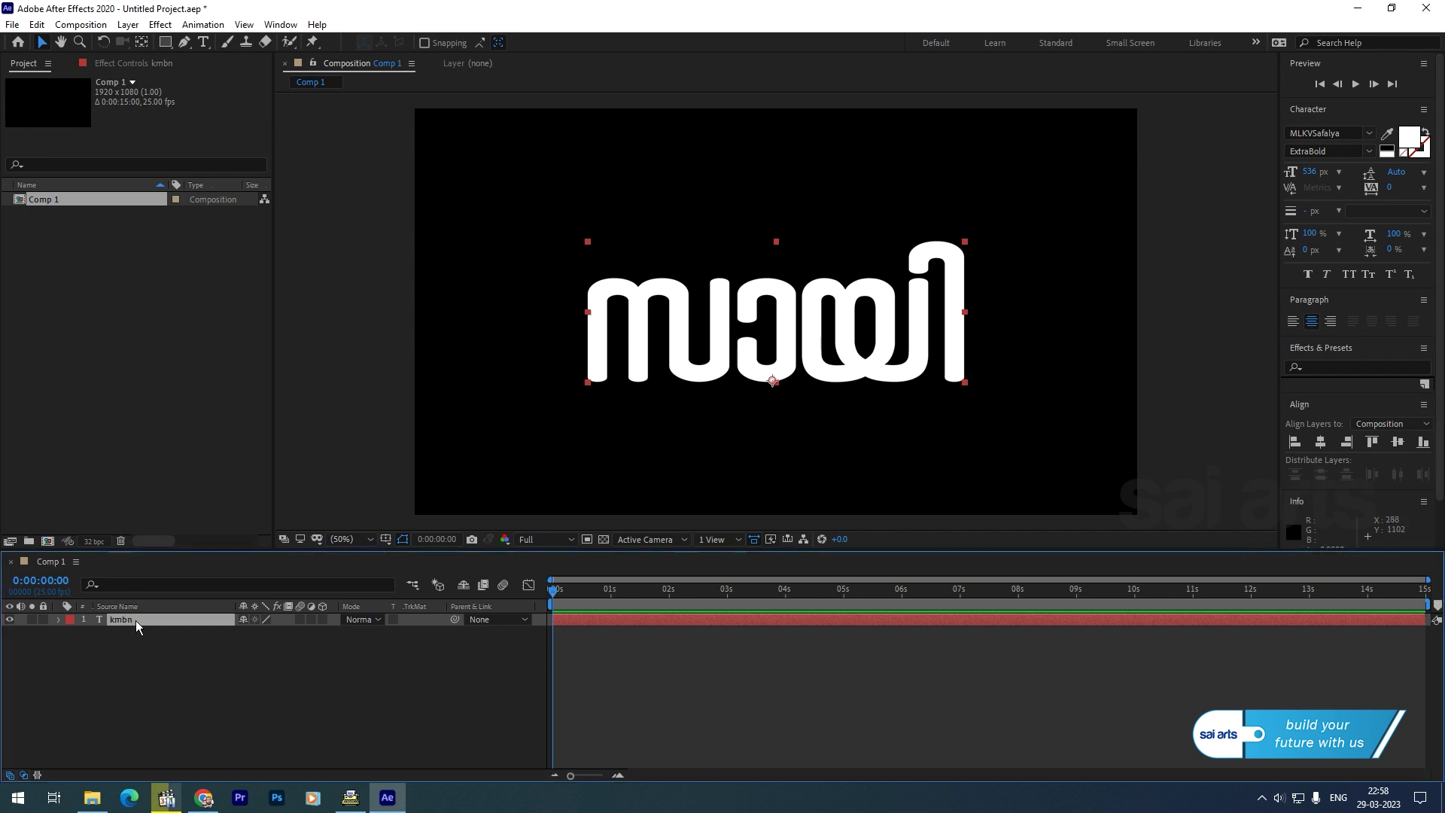
click(51, 201)
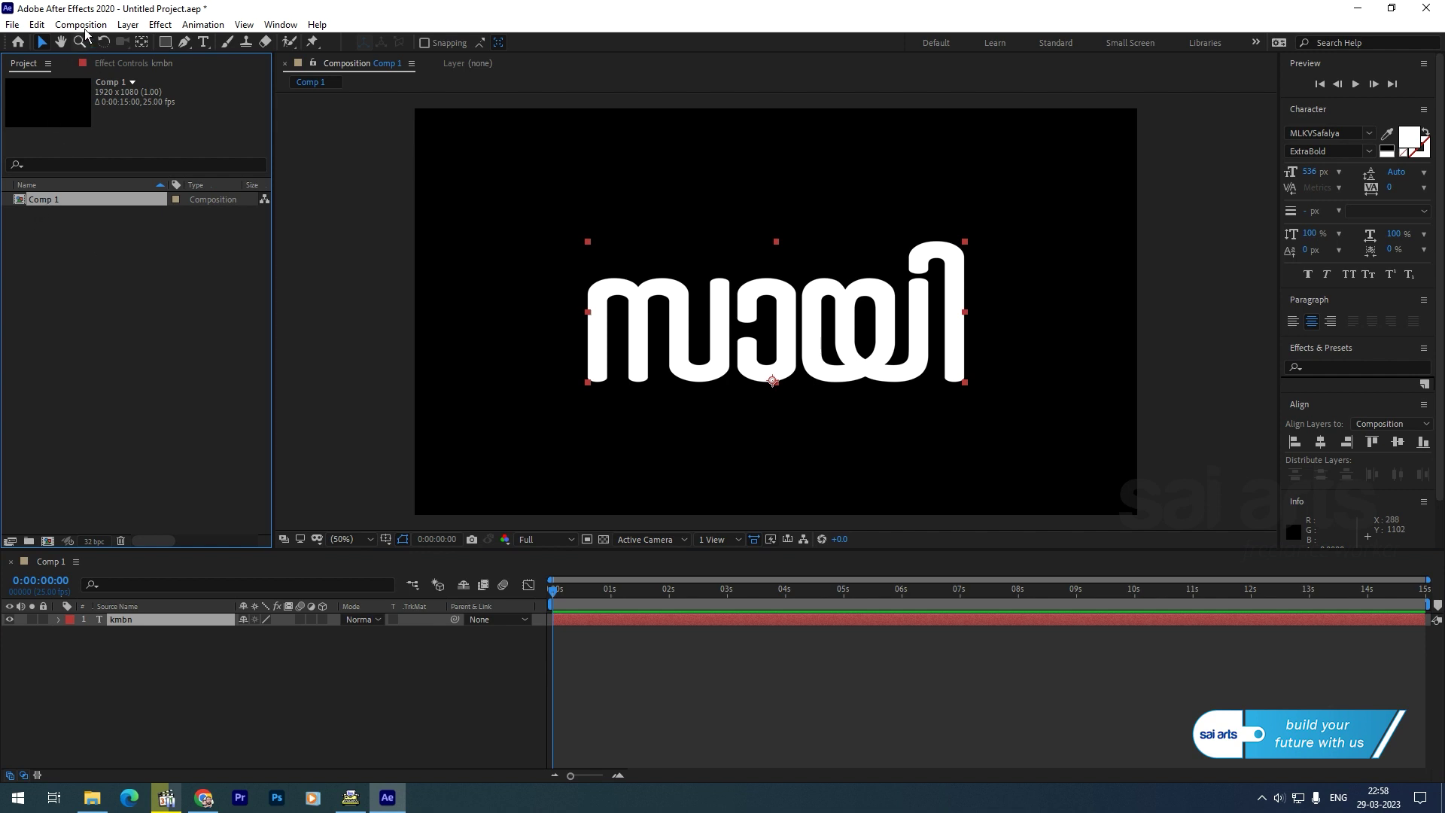
click(82, 26)
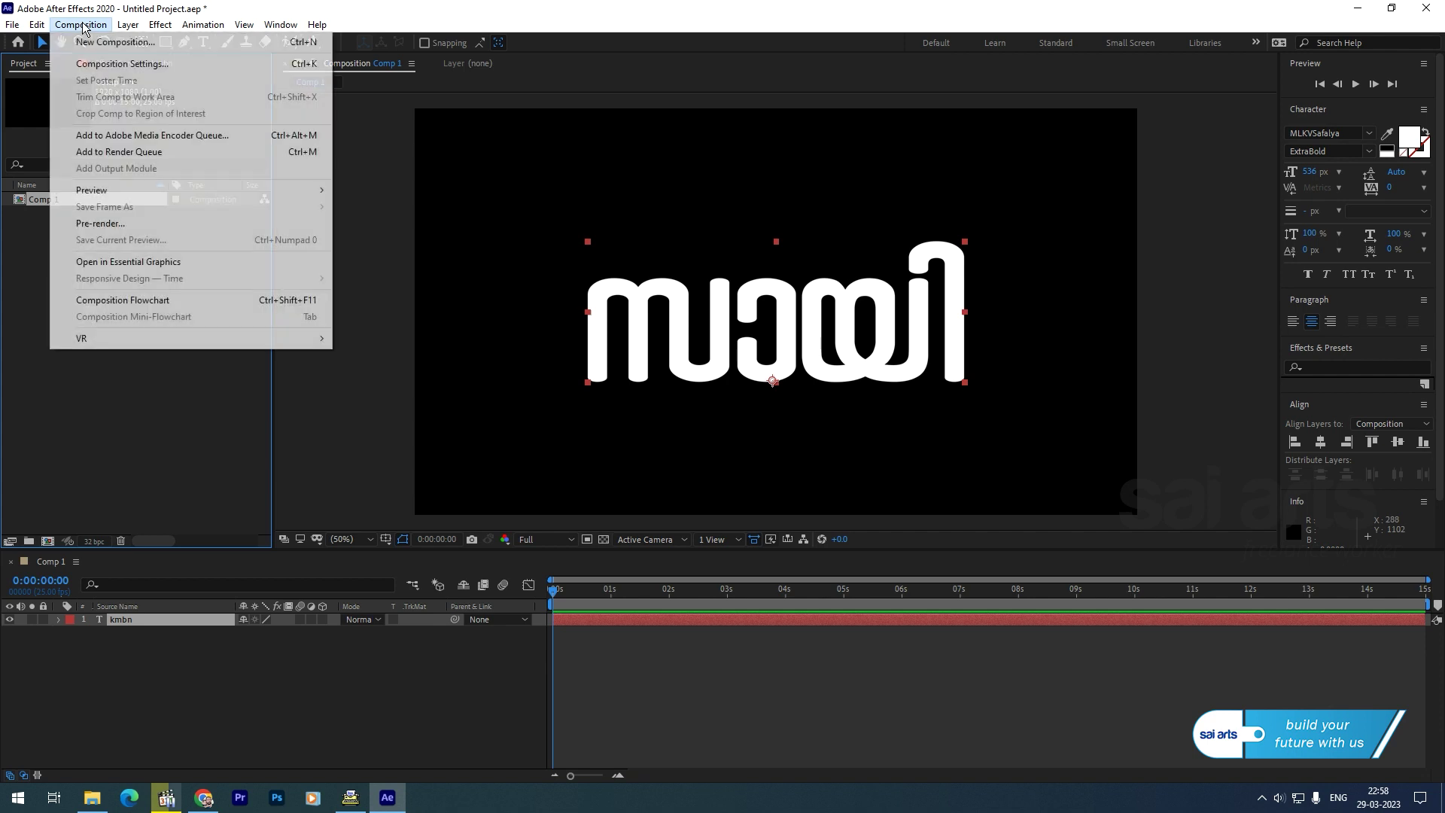
click(105, 65)
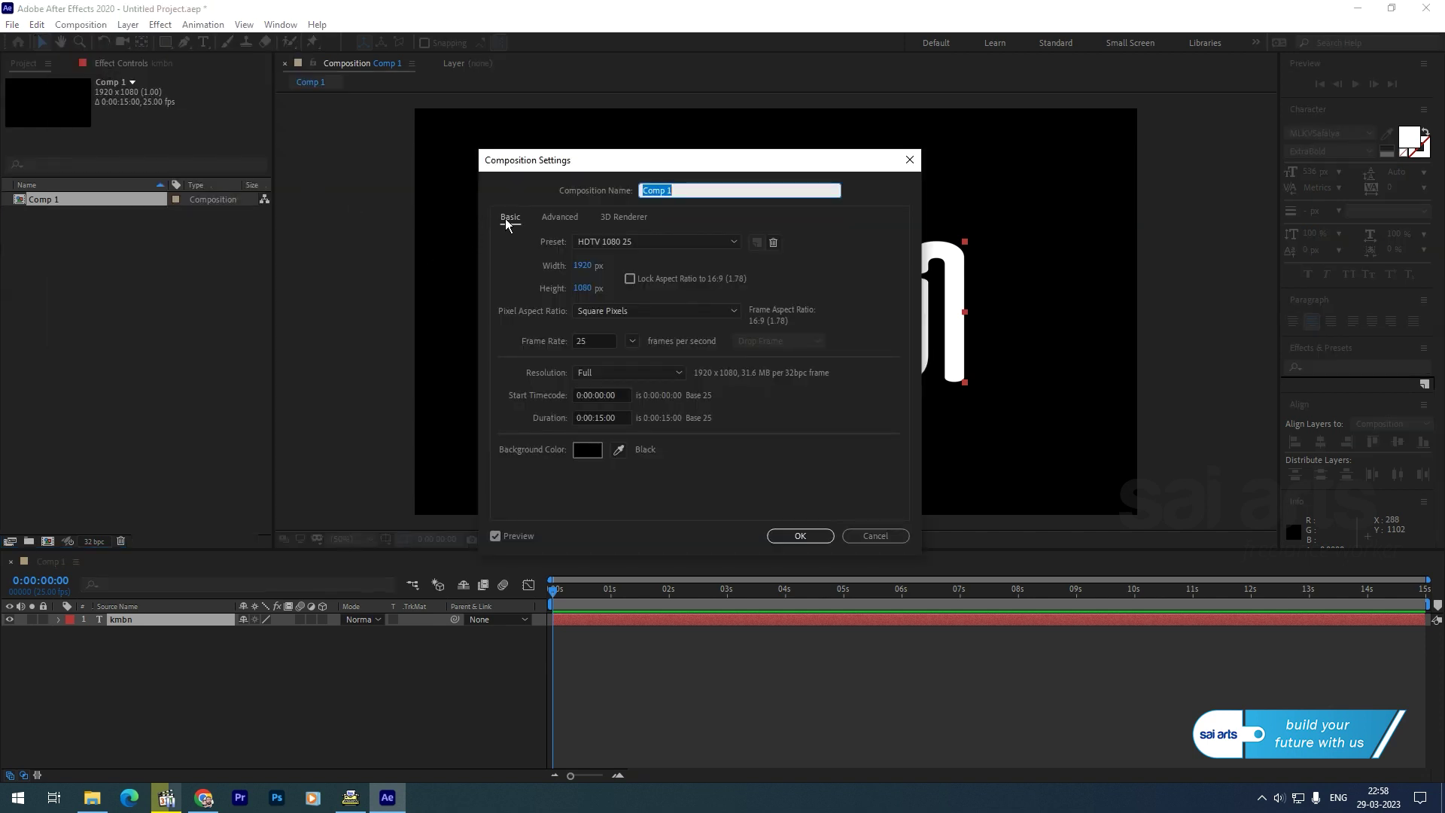
click(554, 220)
click(620, 218)
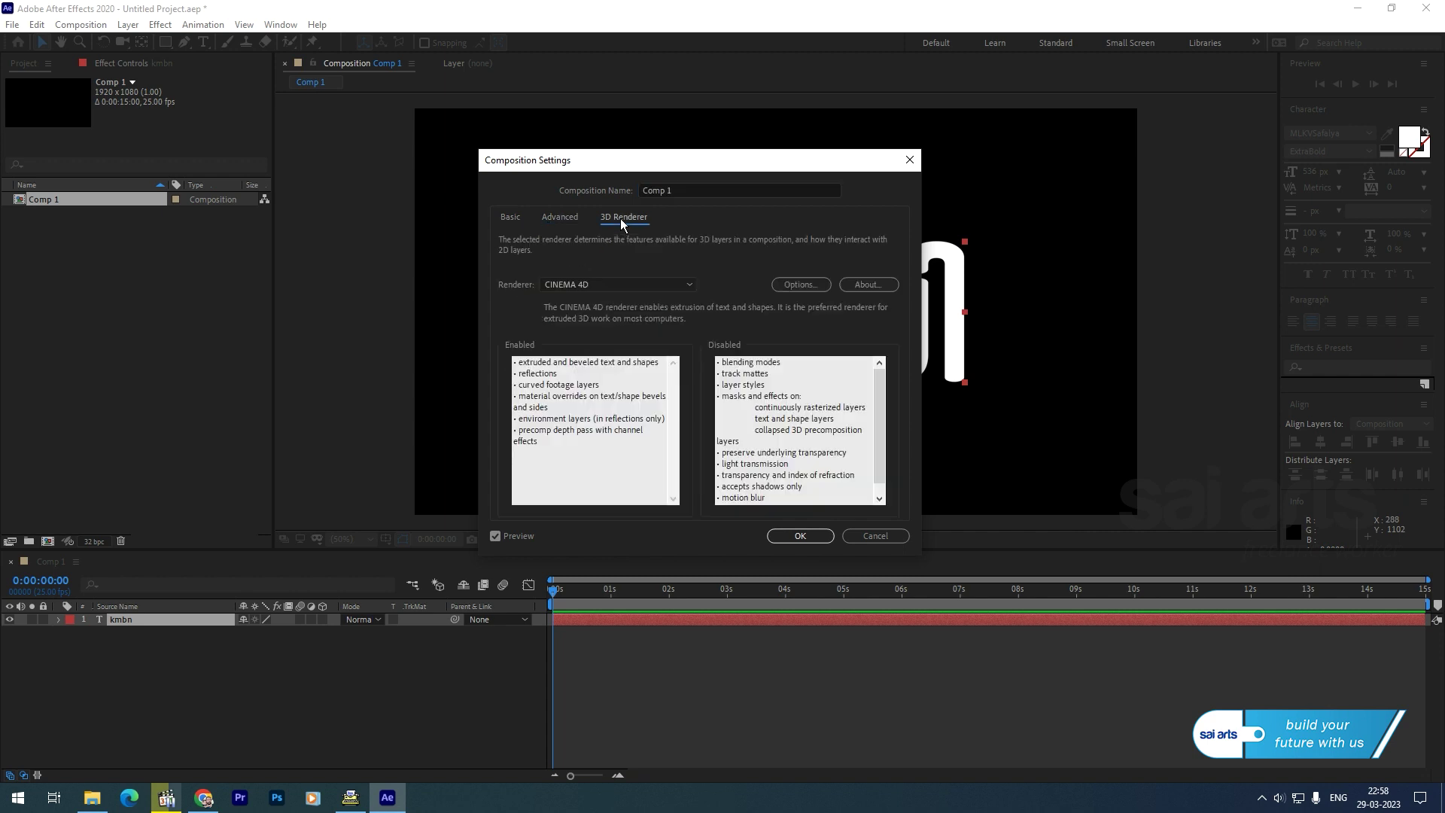
click(592, 286)
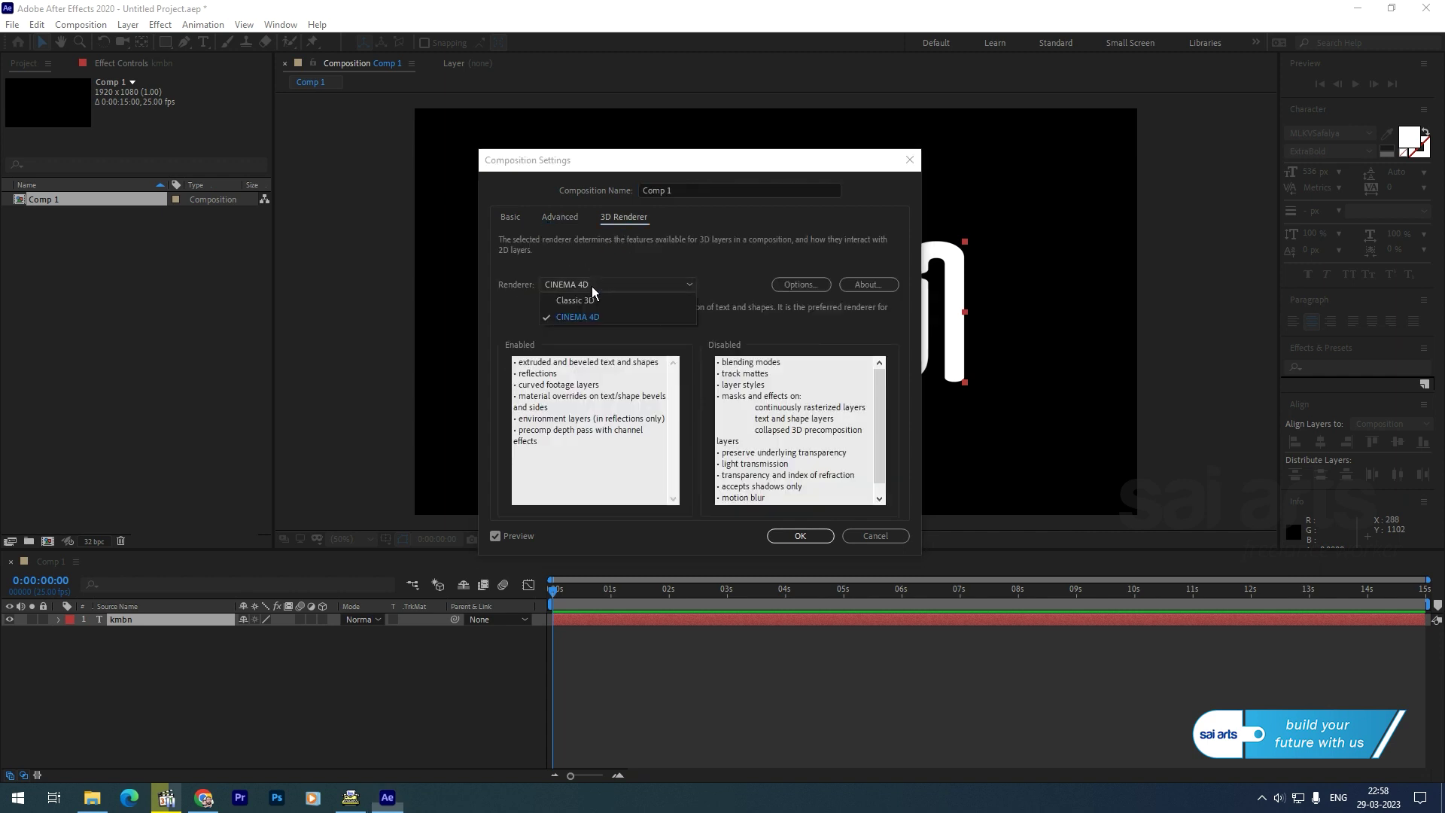
click(593, 296)
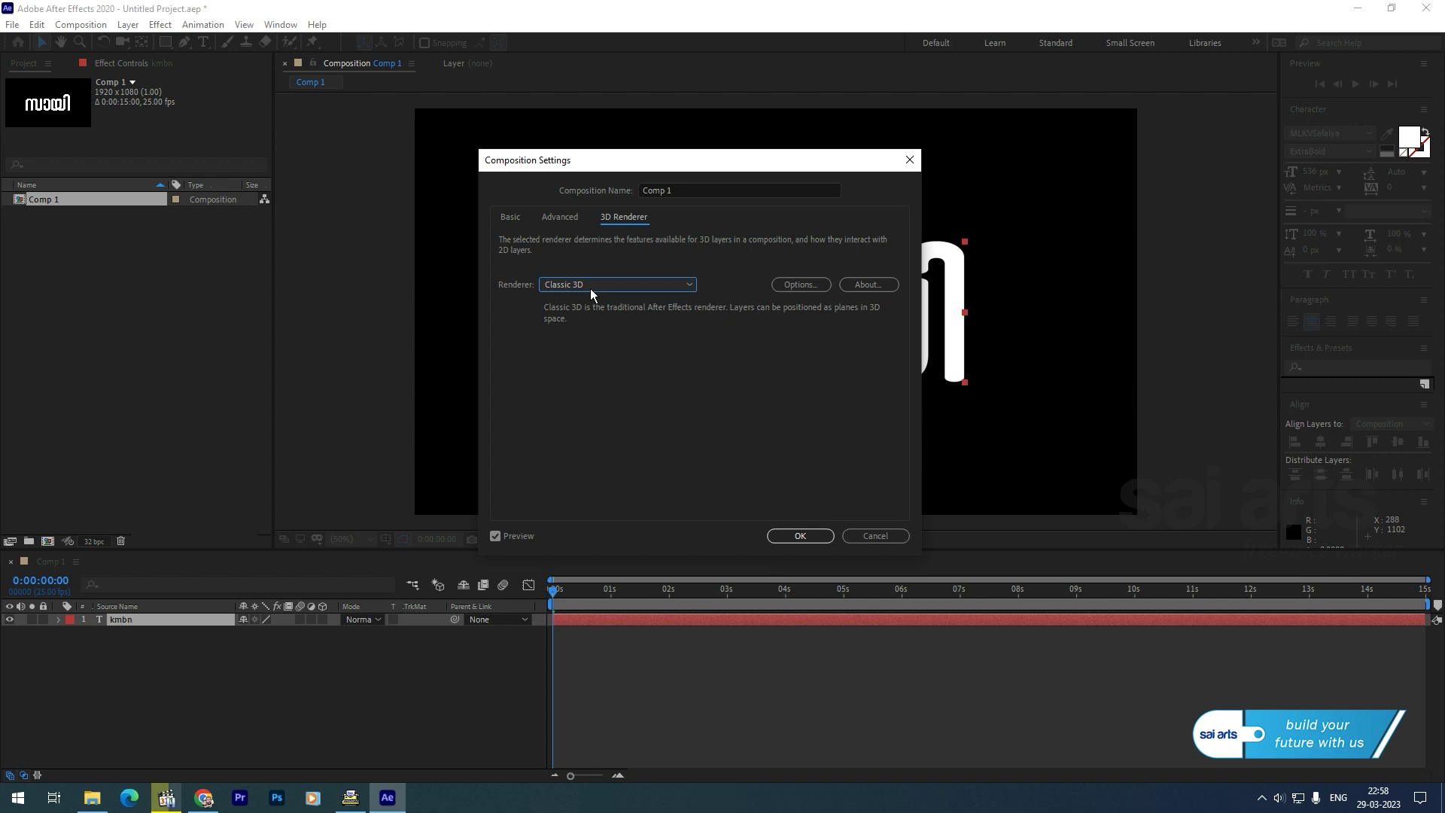
click(593, 287)
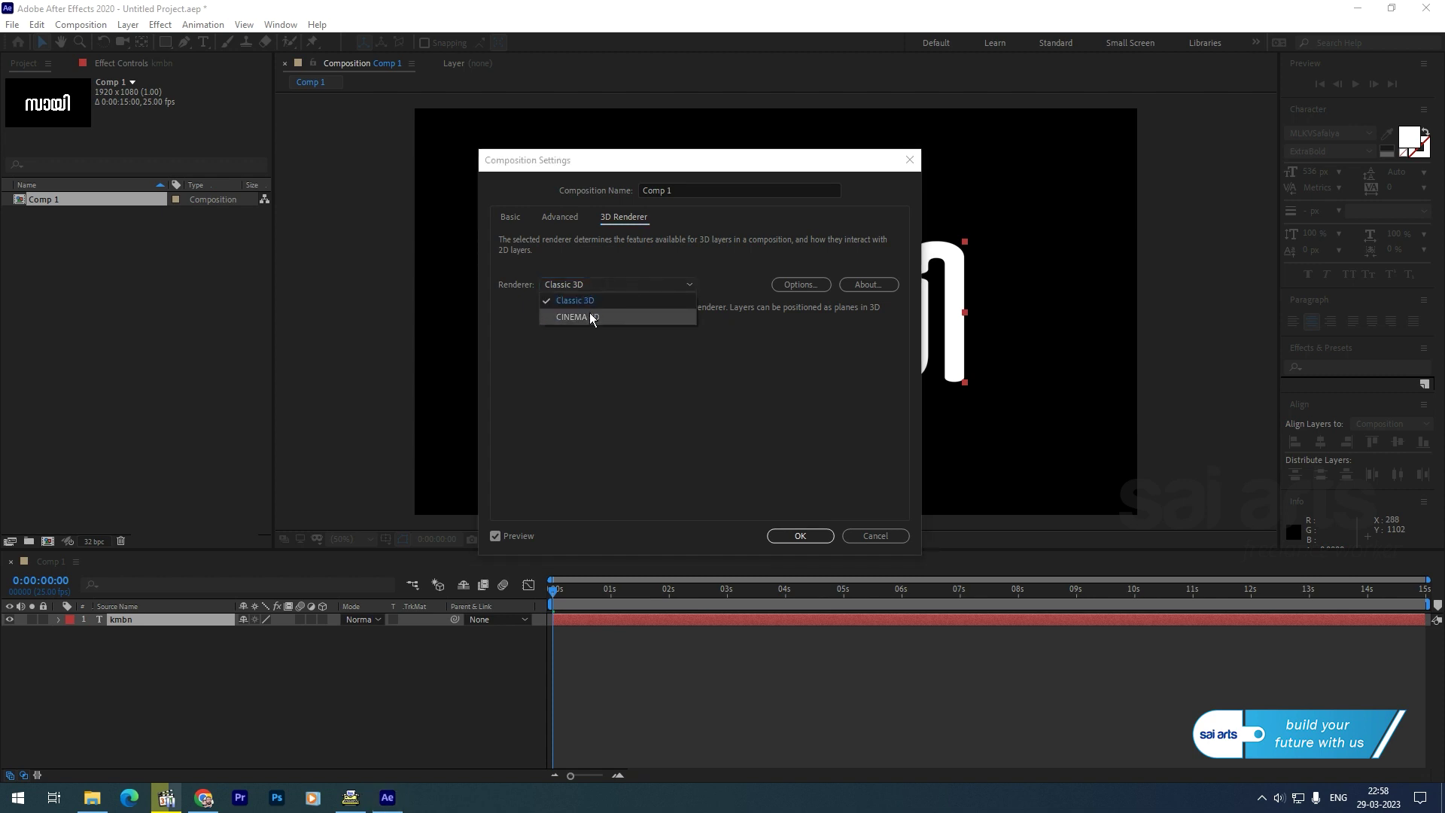
click(591, 317)
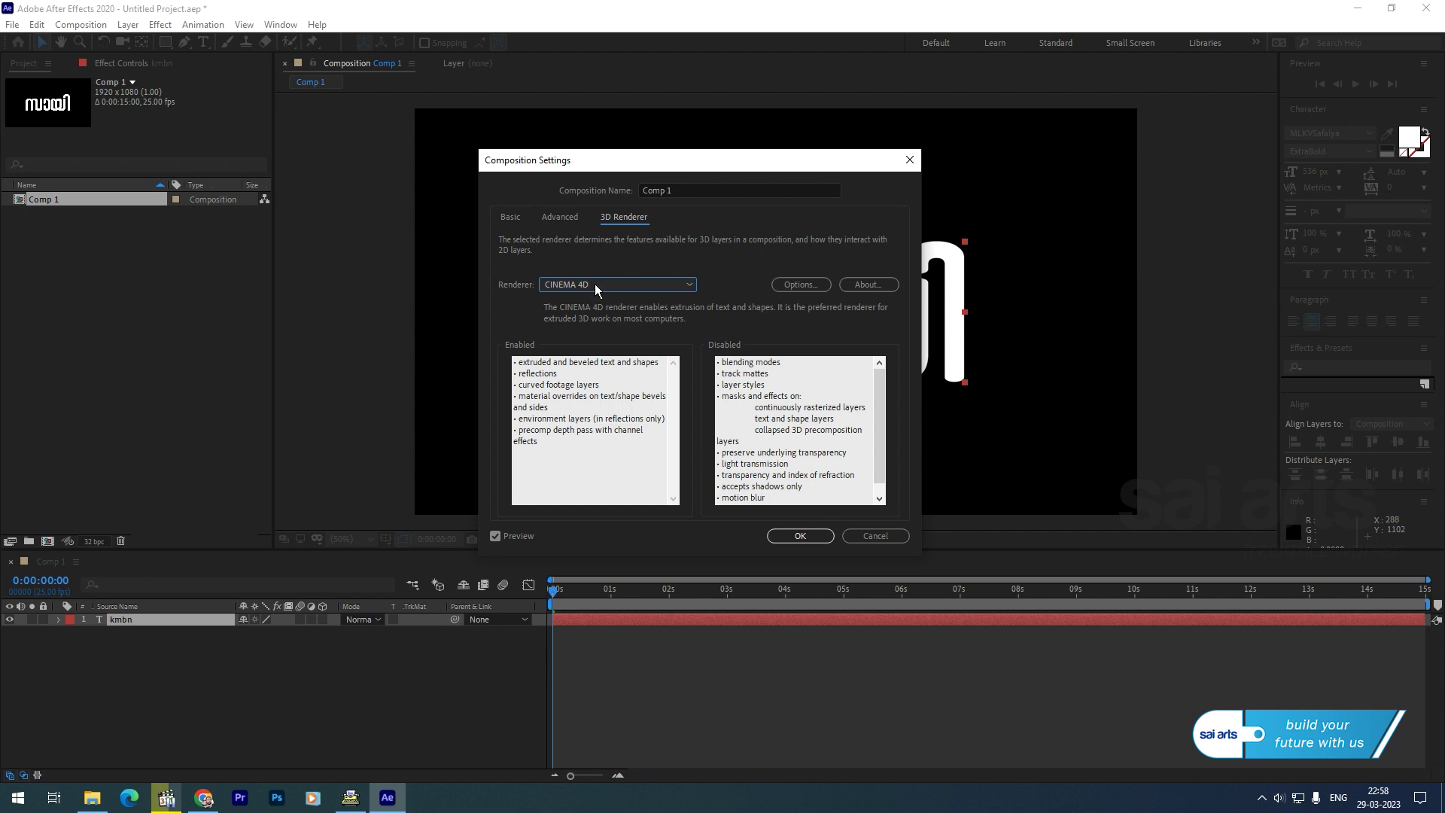
Lower the CINEMA 4D render quality to Draft and apply the settings
click(805, 286)
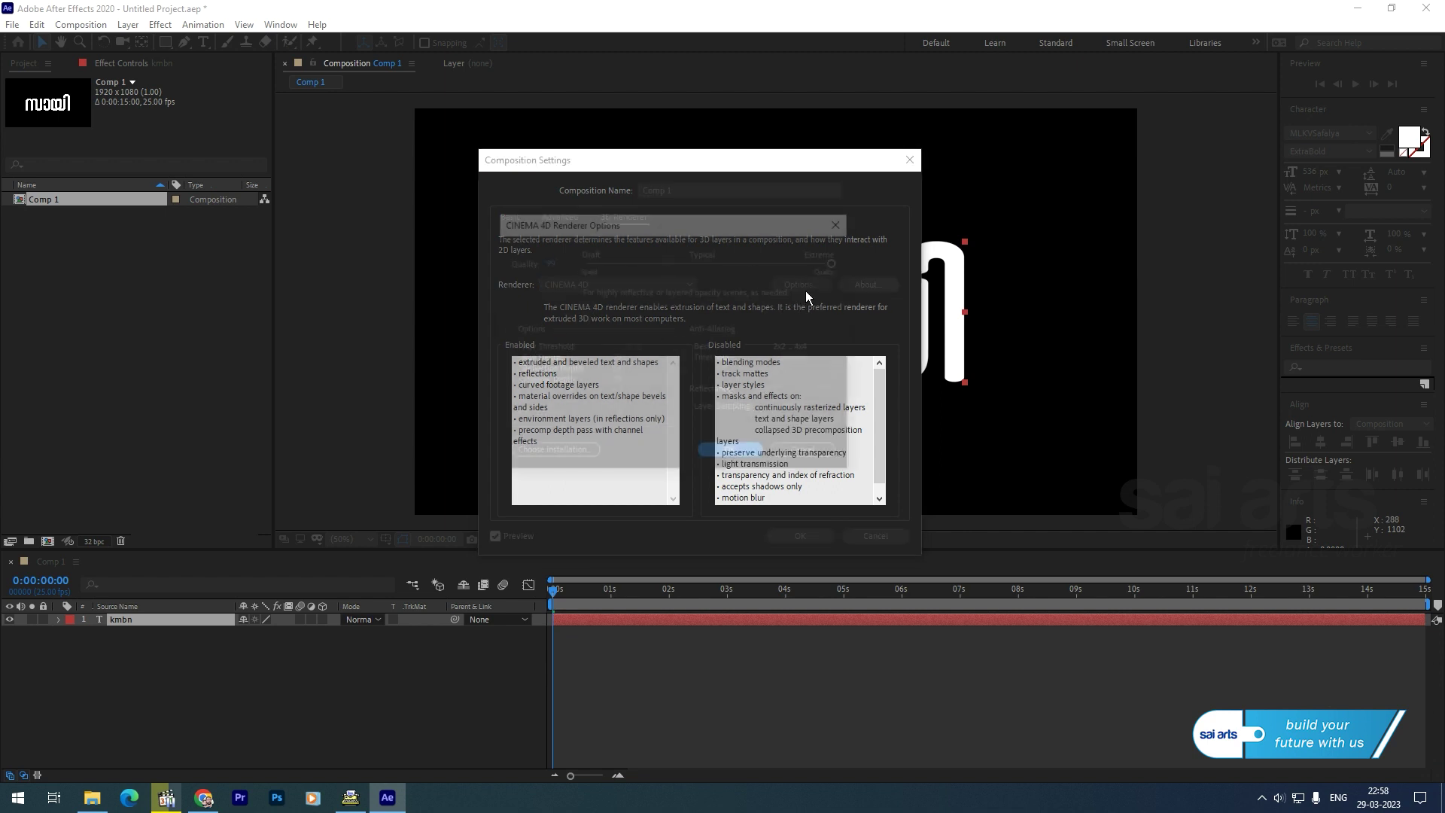
drag(830, 264, 586, 273)
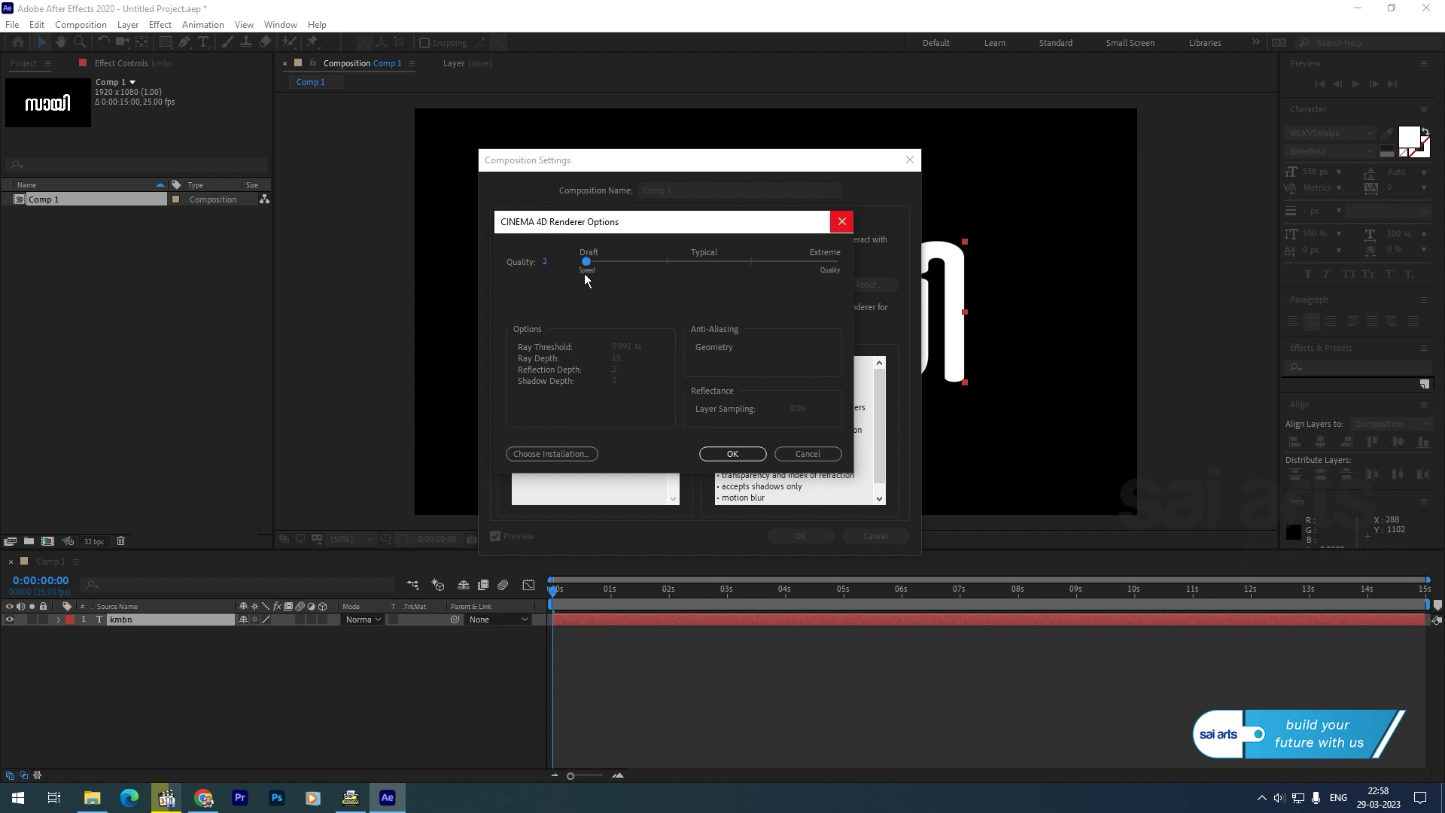
click(732, 454)
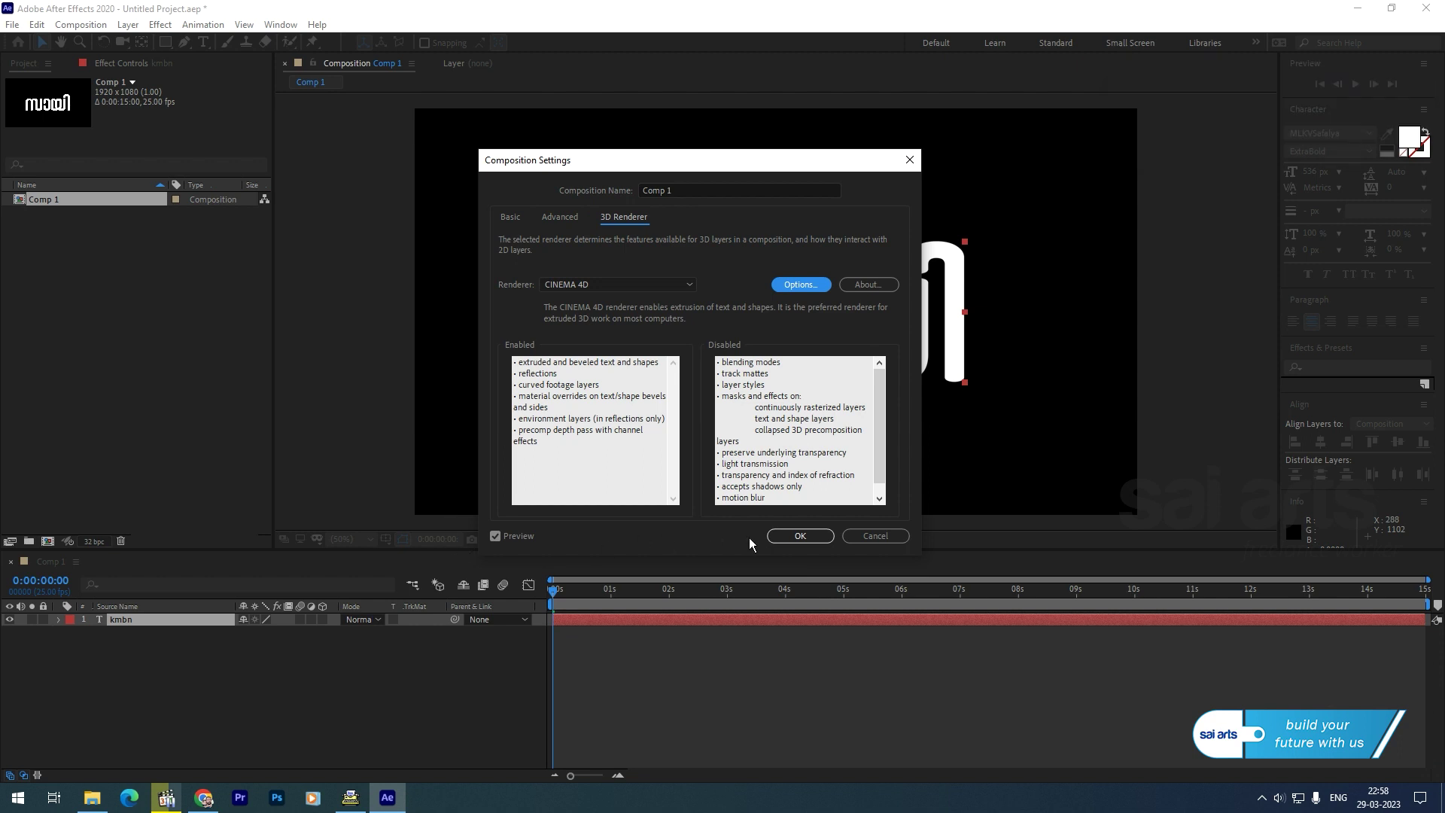
click(776, 539)
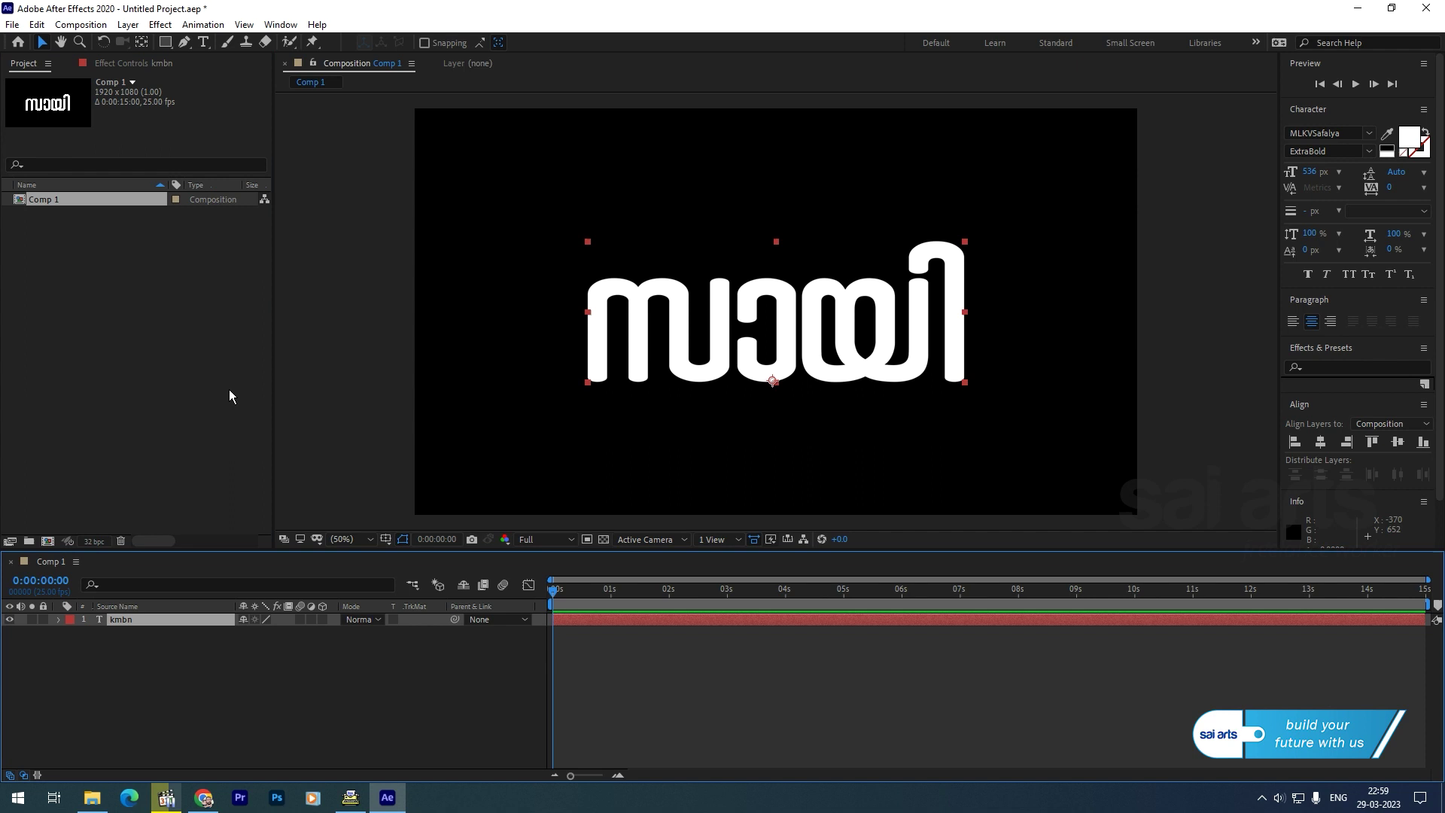
Enable 3D on the kmbn title layer, test-rotate it and undo, then expand its properties
click(323, 620)
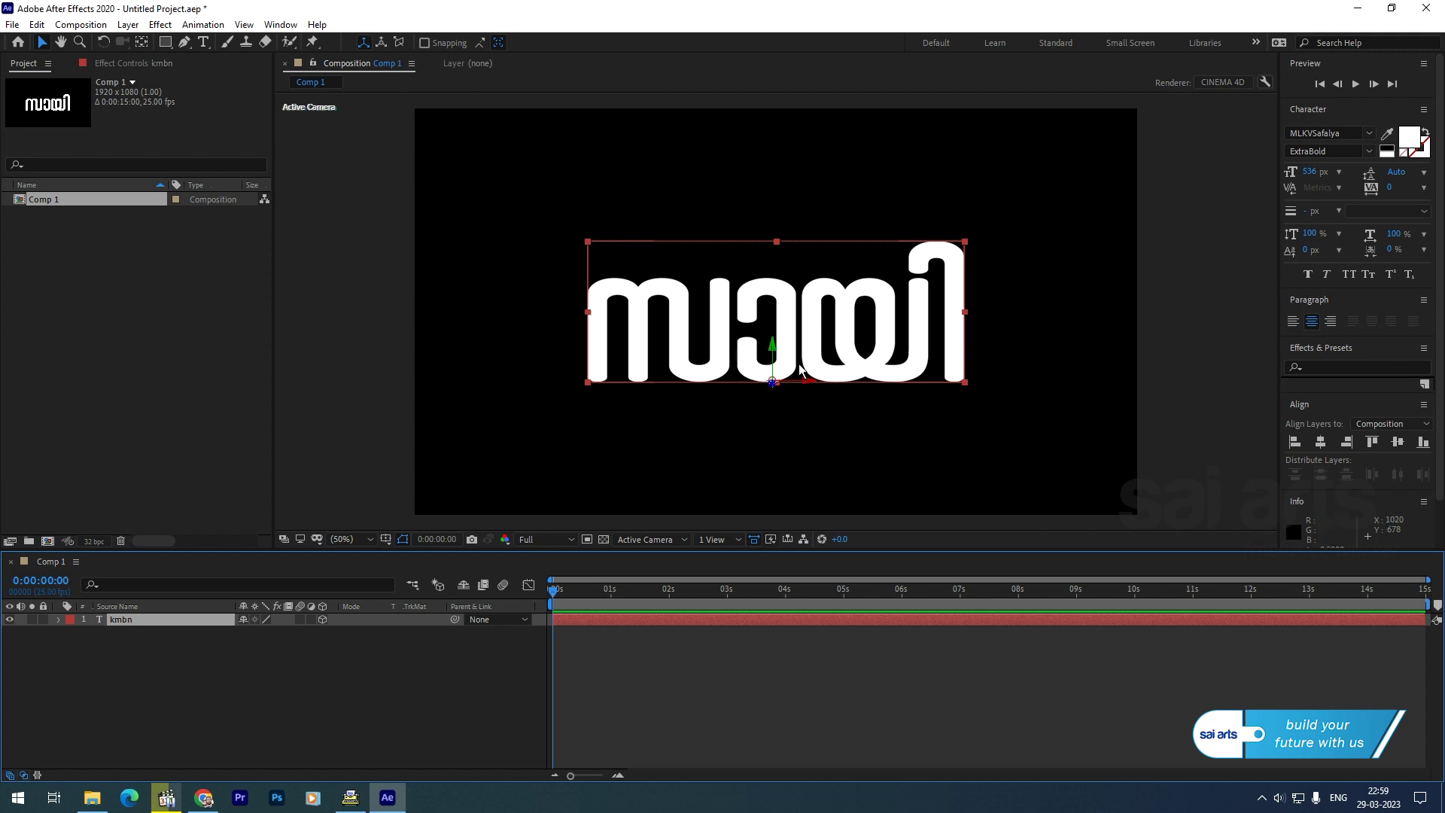
click(104, 42)
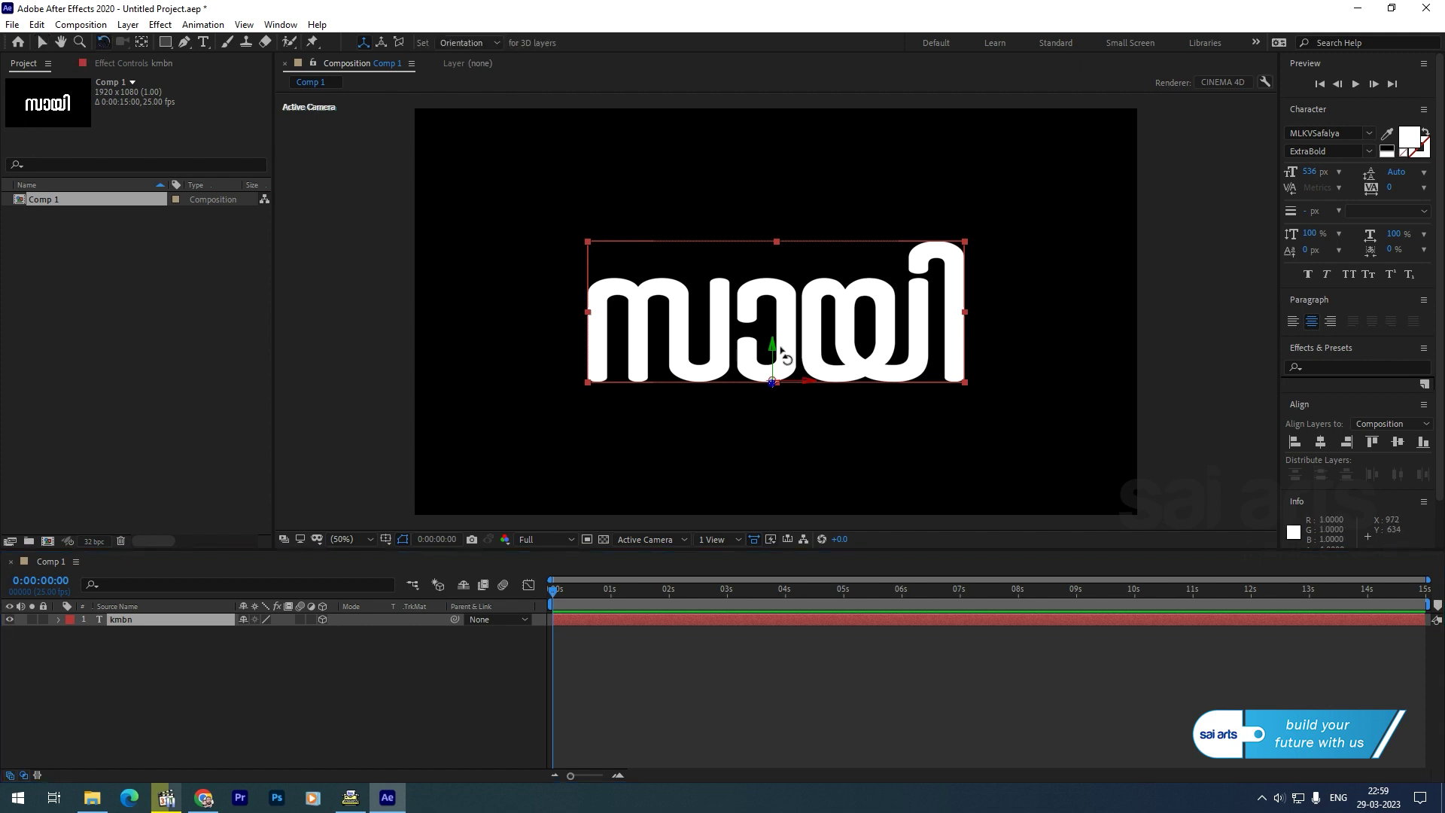
drag(781, 349, 750, 350)
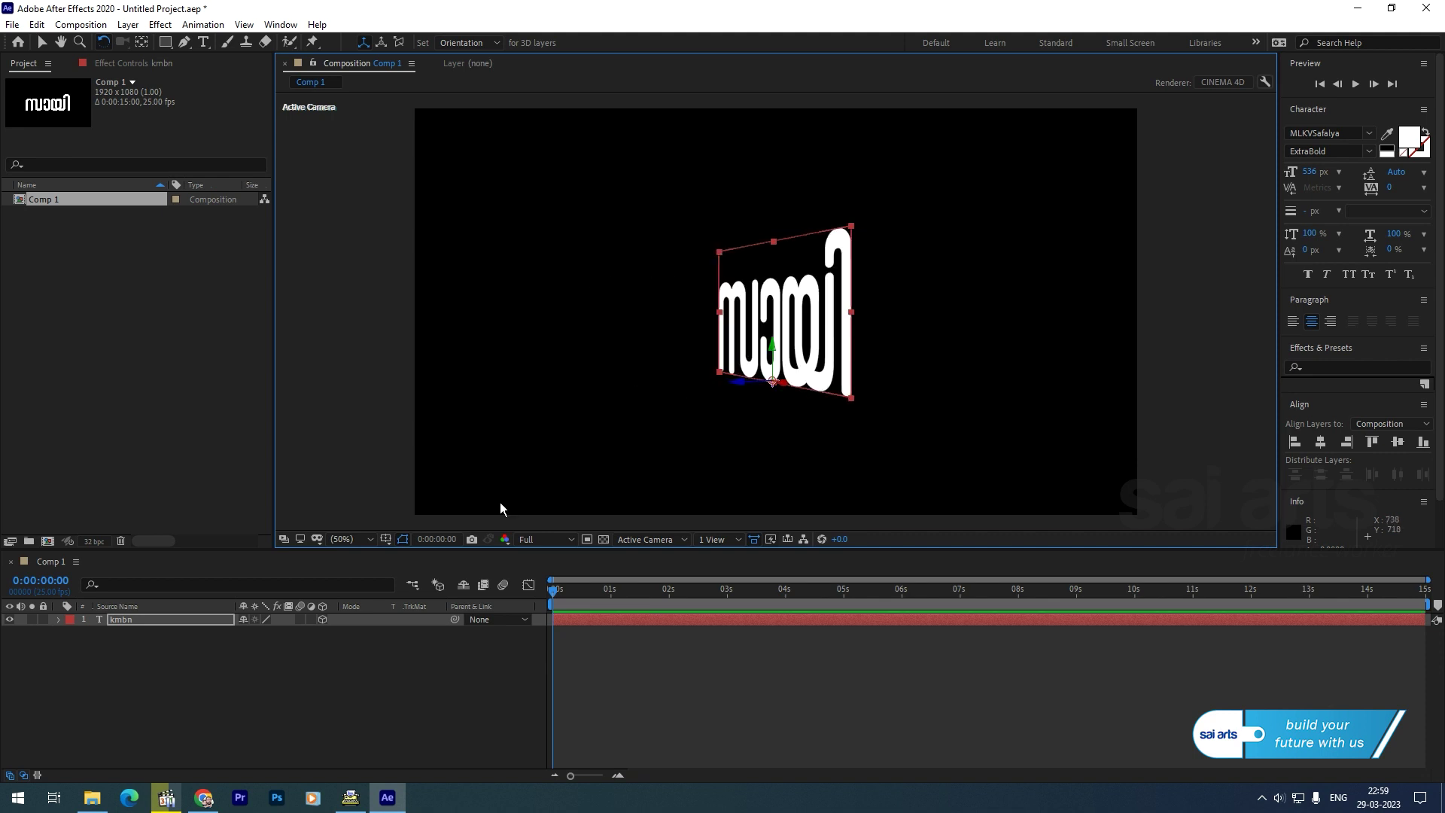
key(ctrl+z)
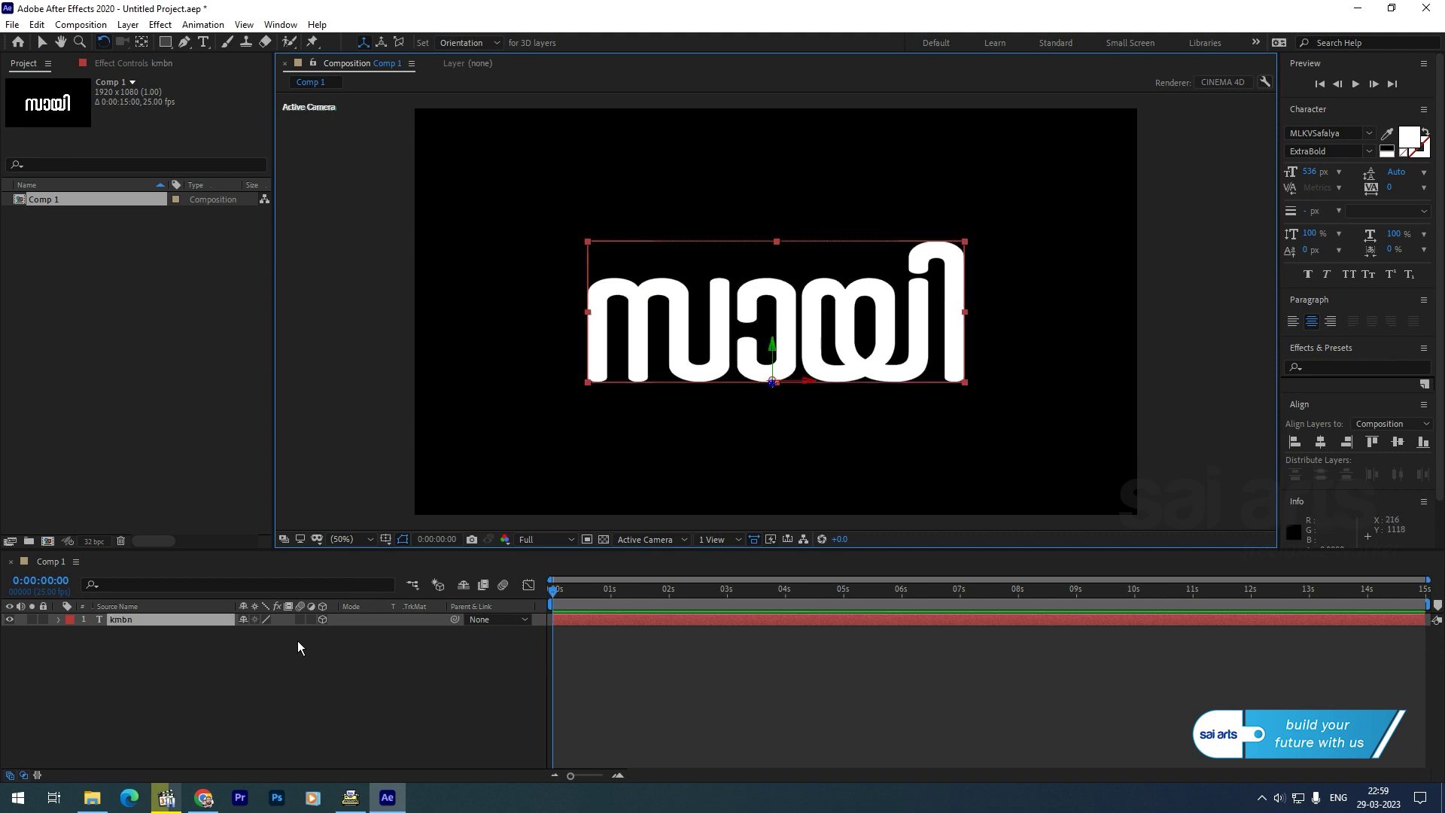
drag(781, 347, 793, 349)
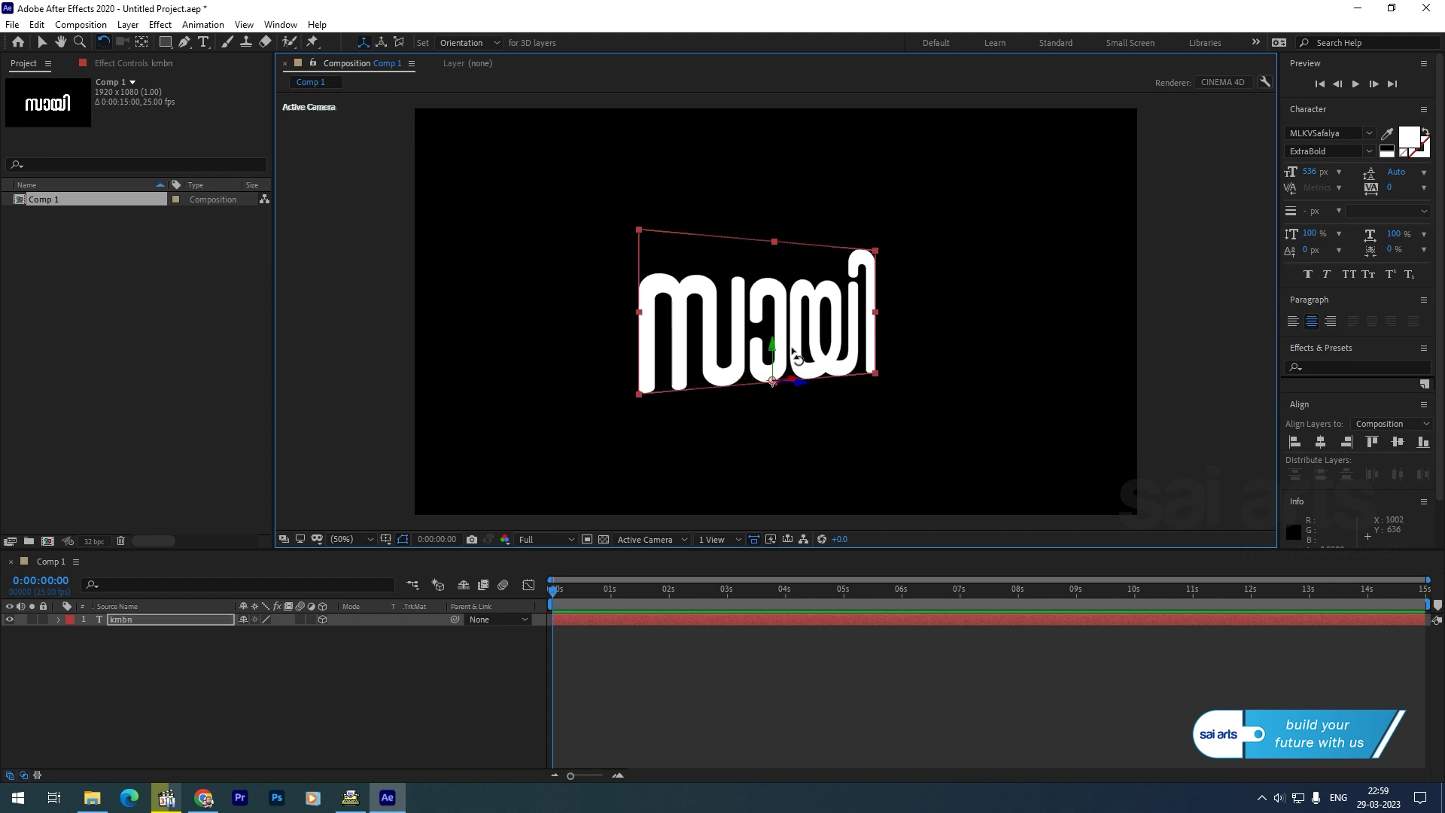
key(ctrl+z)
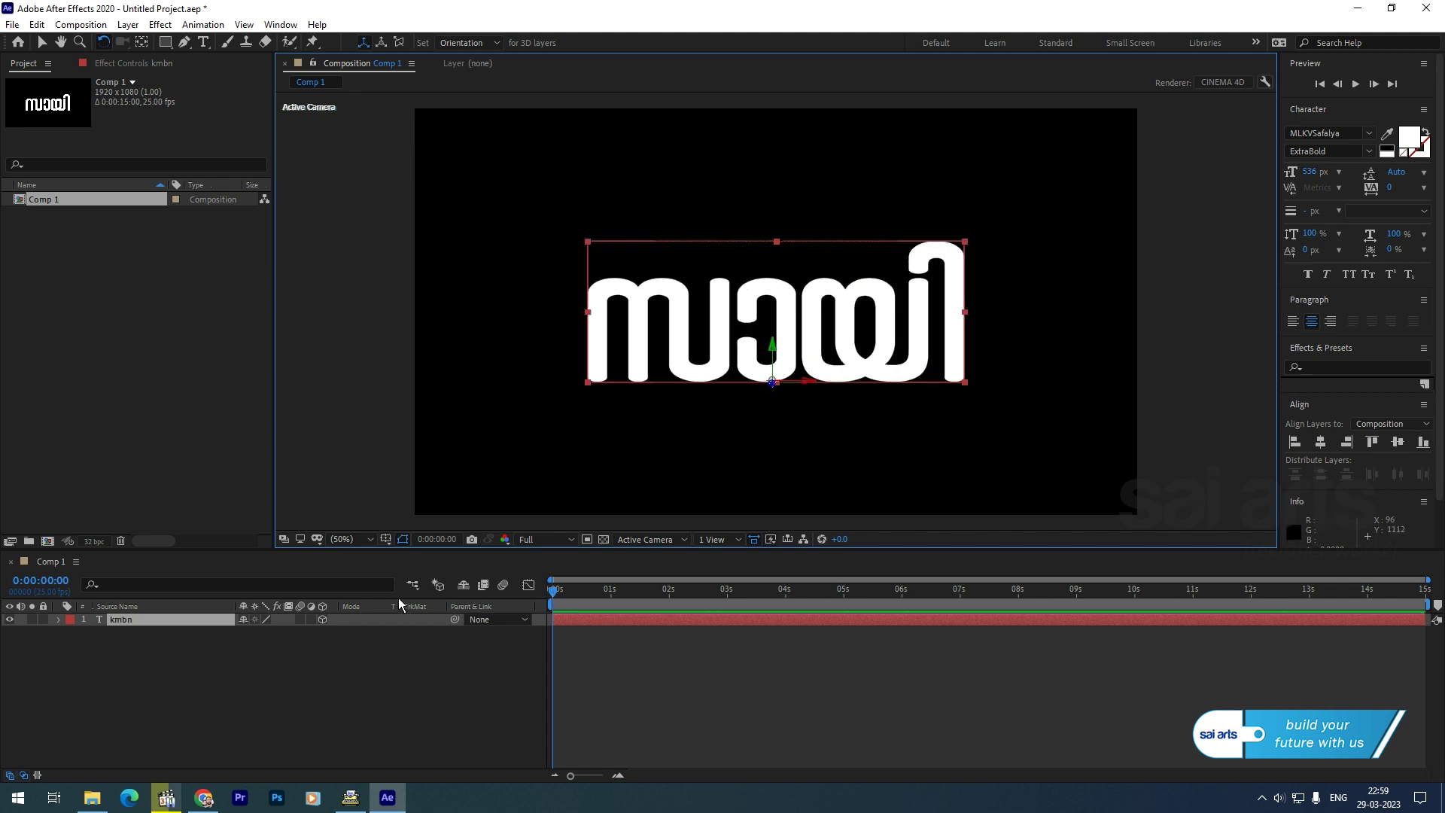
click(59, 620)
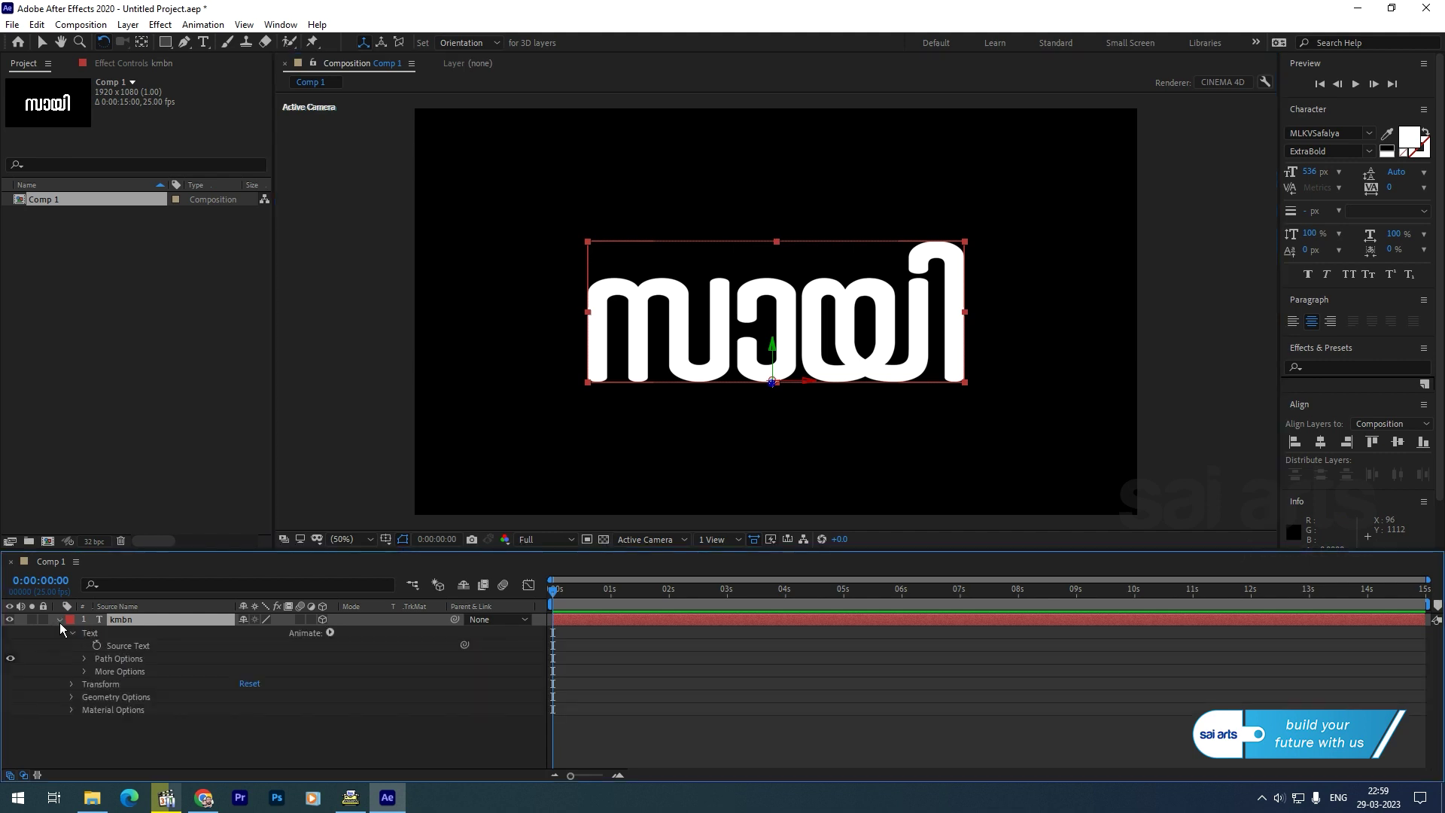
Set Extrusion Depth to 154 under Geometry Options and rotate to check the depth
click(67, 704)
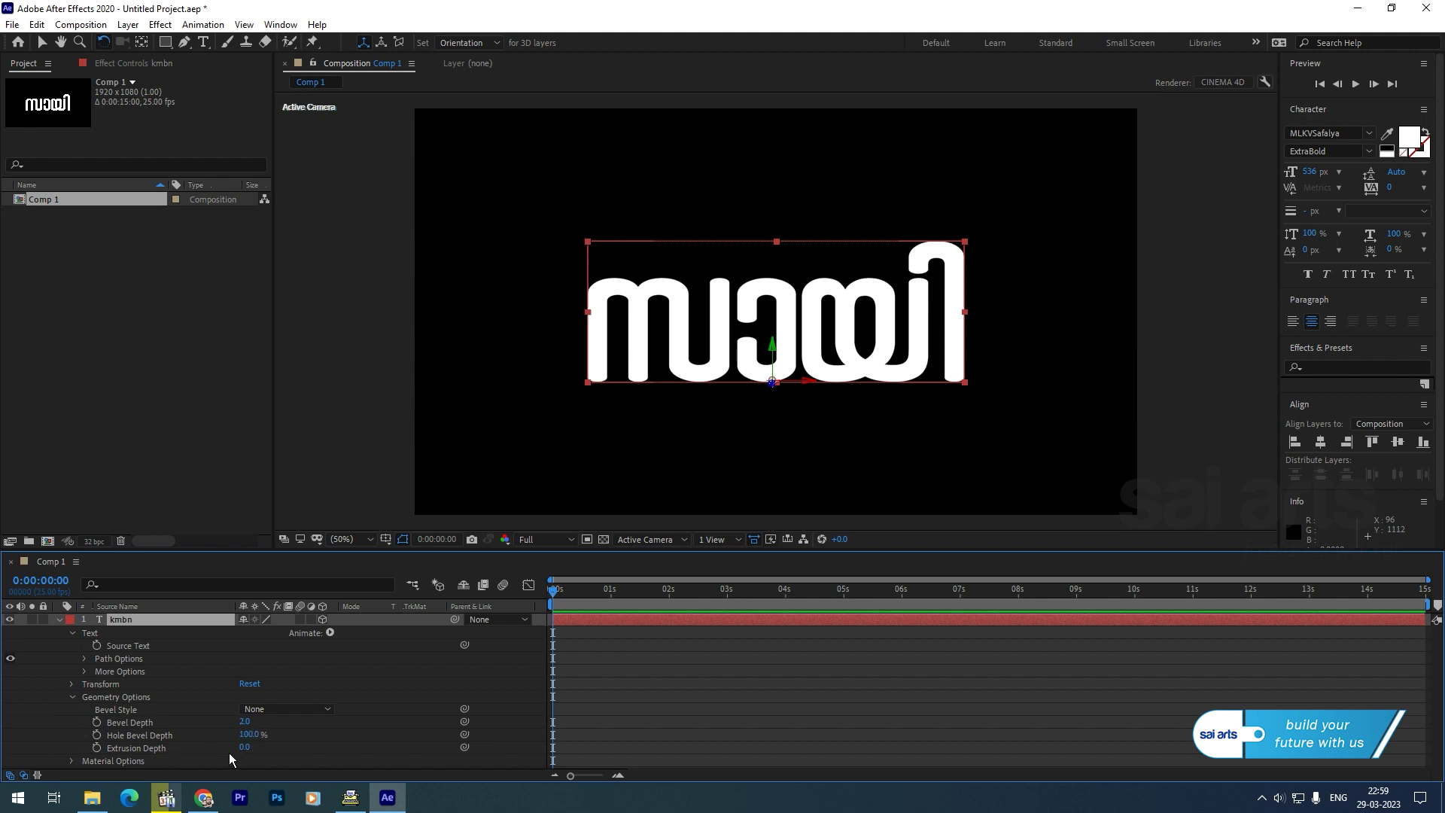
click(244, 748)
text(154)
key(Return)
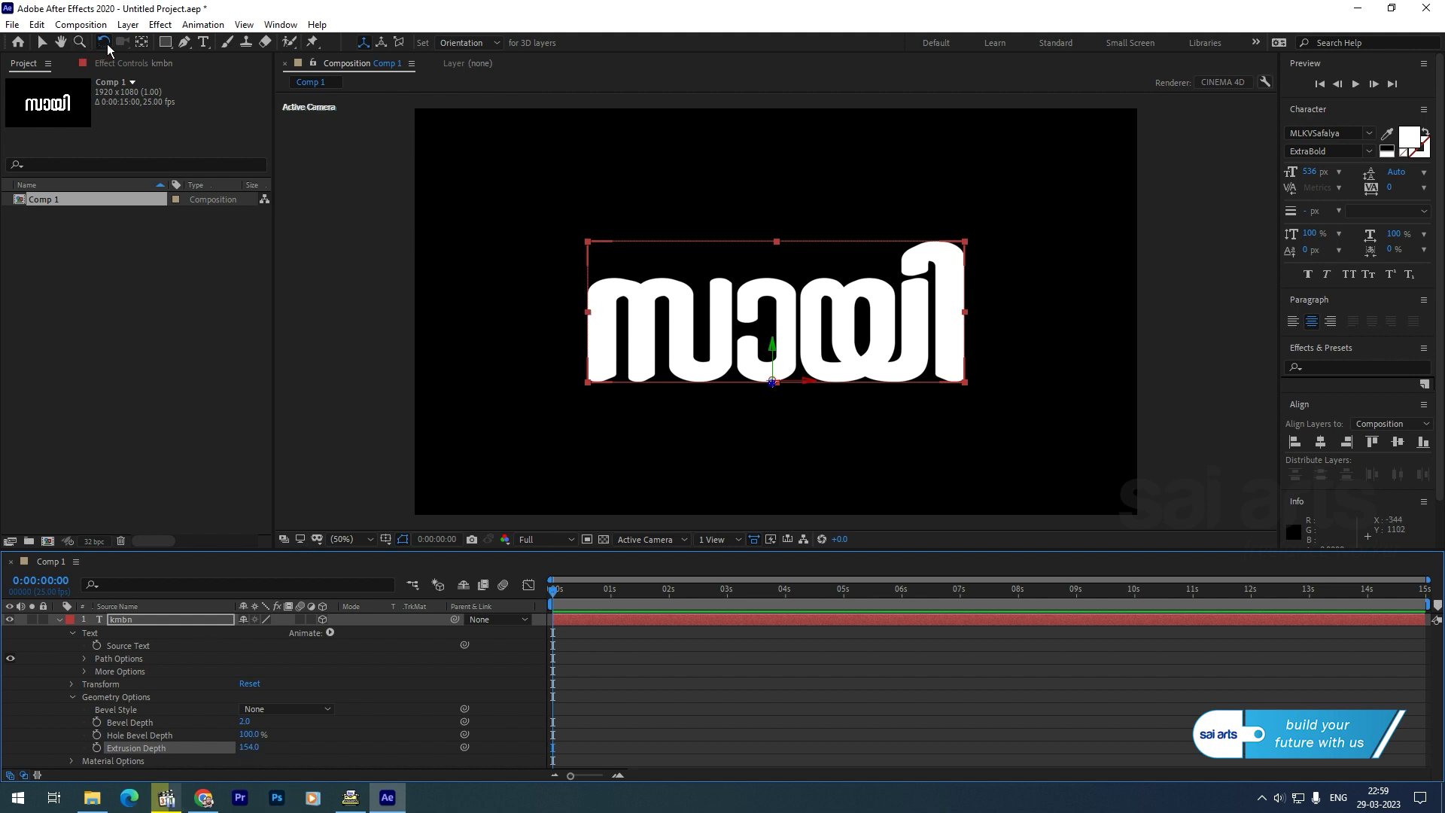
drag(800, 392, 790, 348)
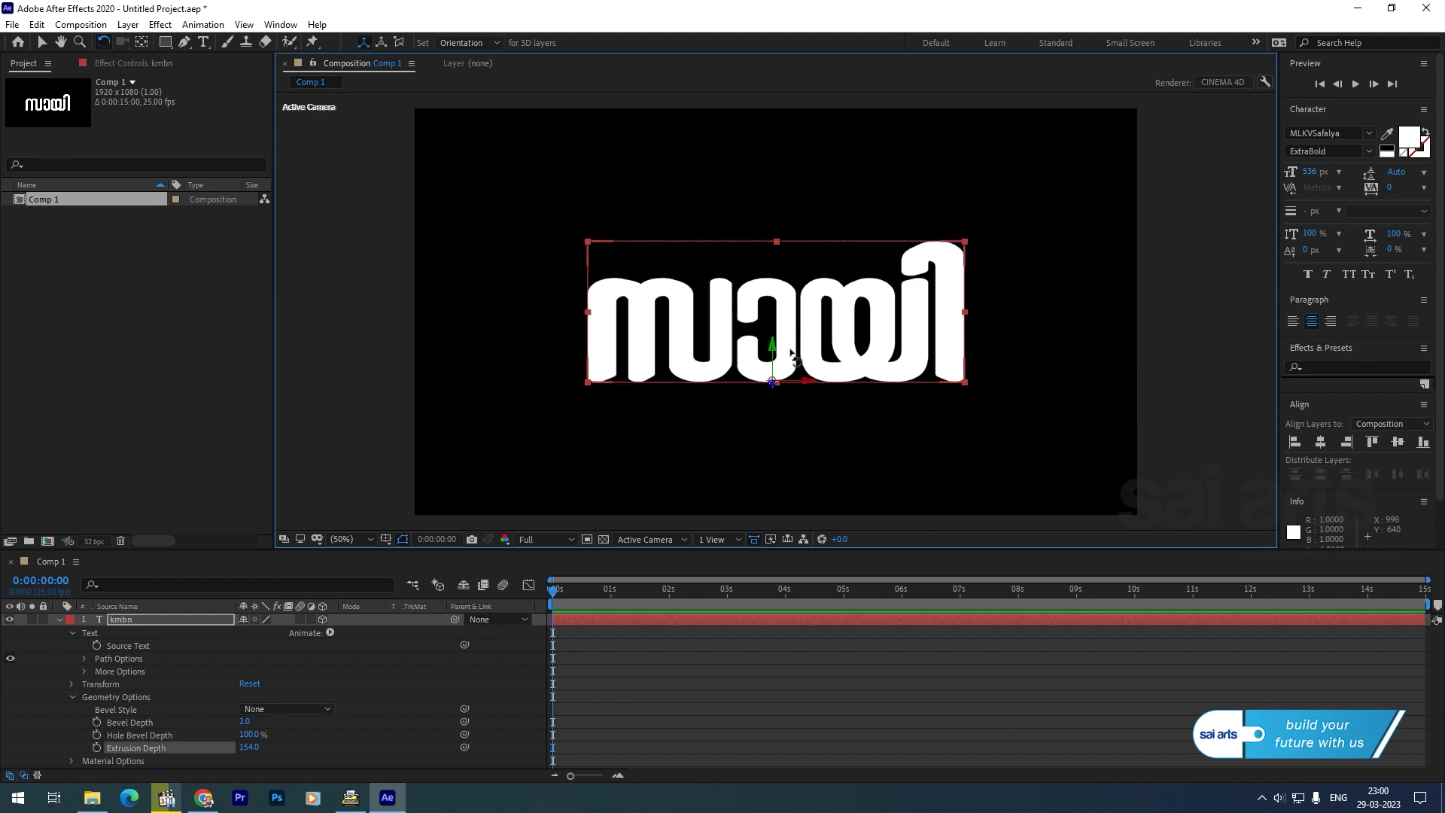
Add Spot Light 1 as a Spot light with Falloff set to None
click(59, 621)
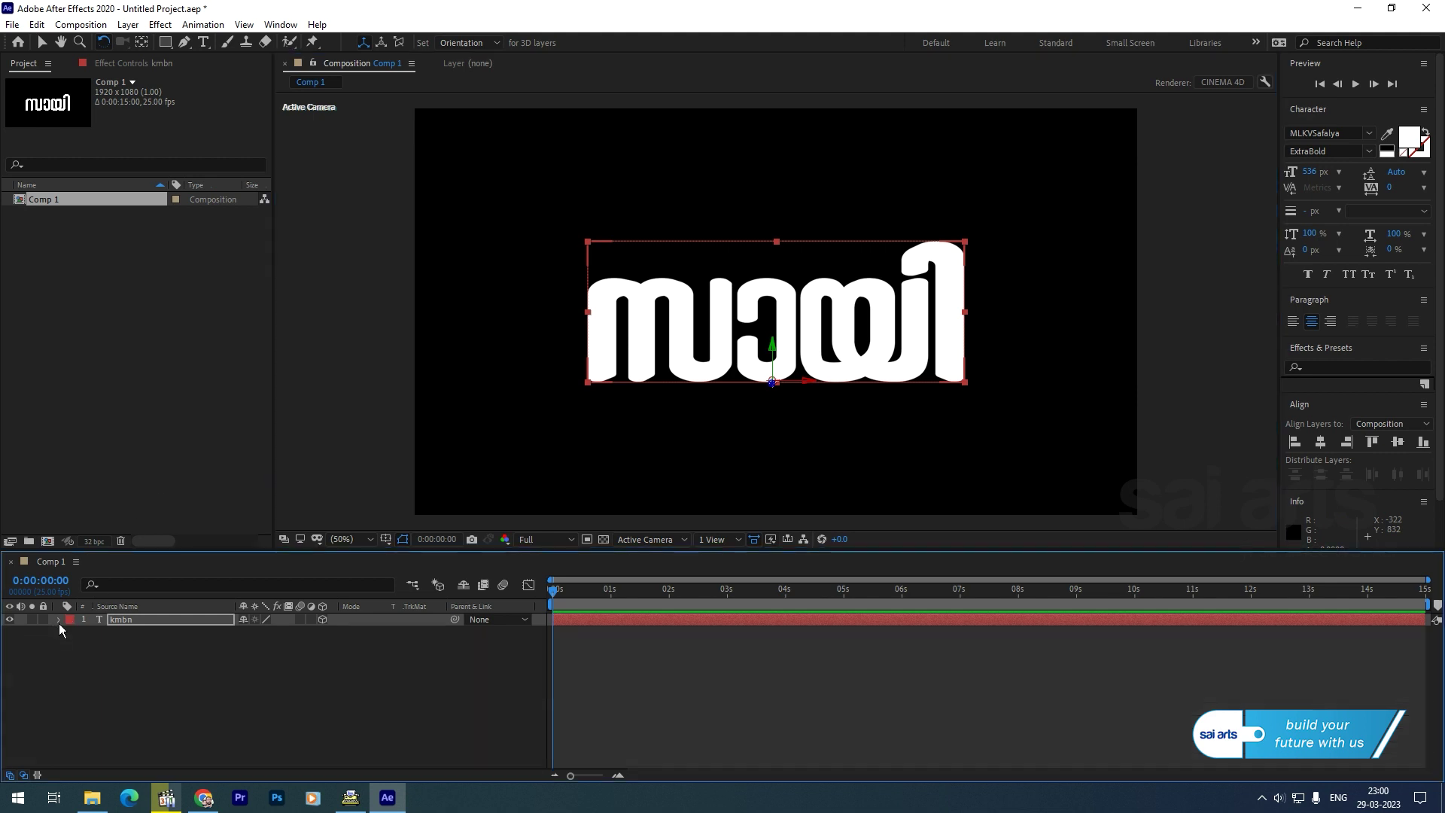
click(128, 24)
mouse_move(160, 43)
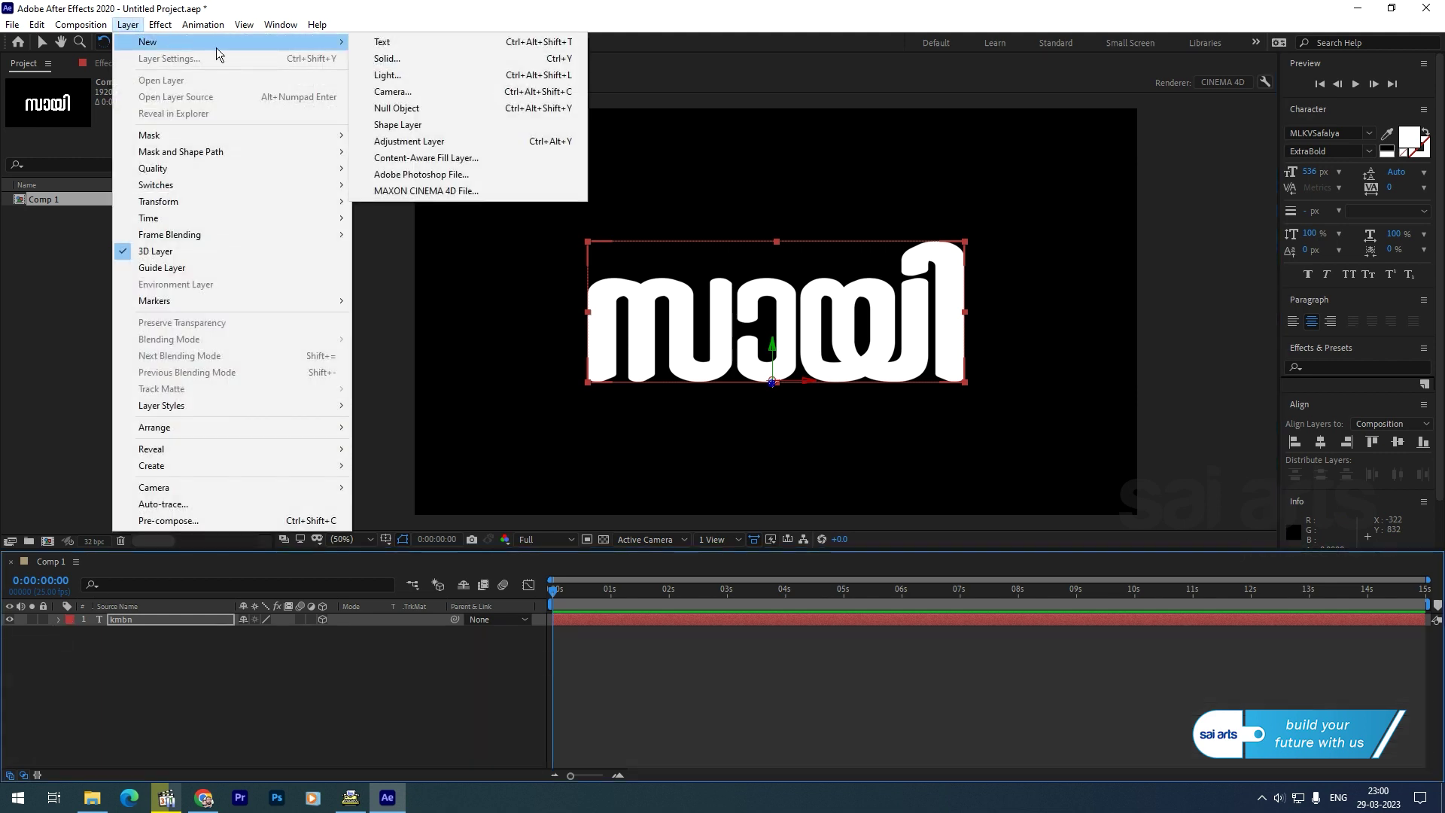
click(385, 75)
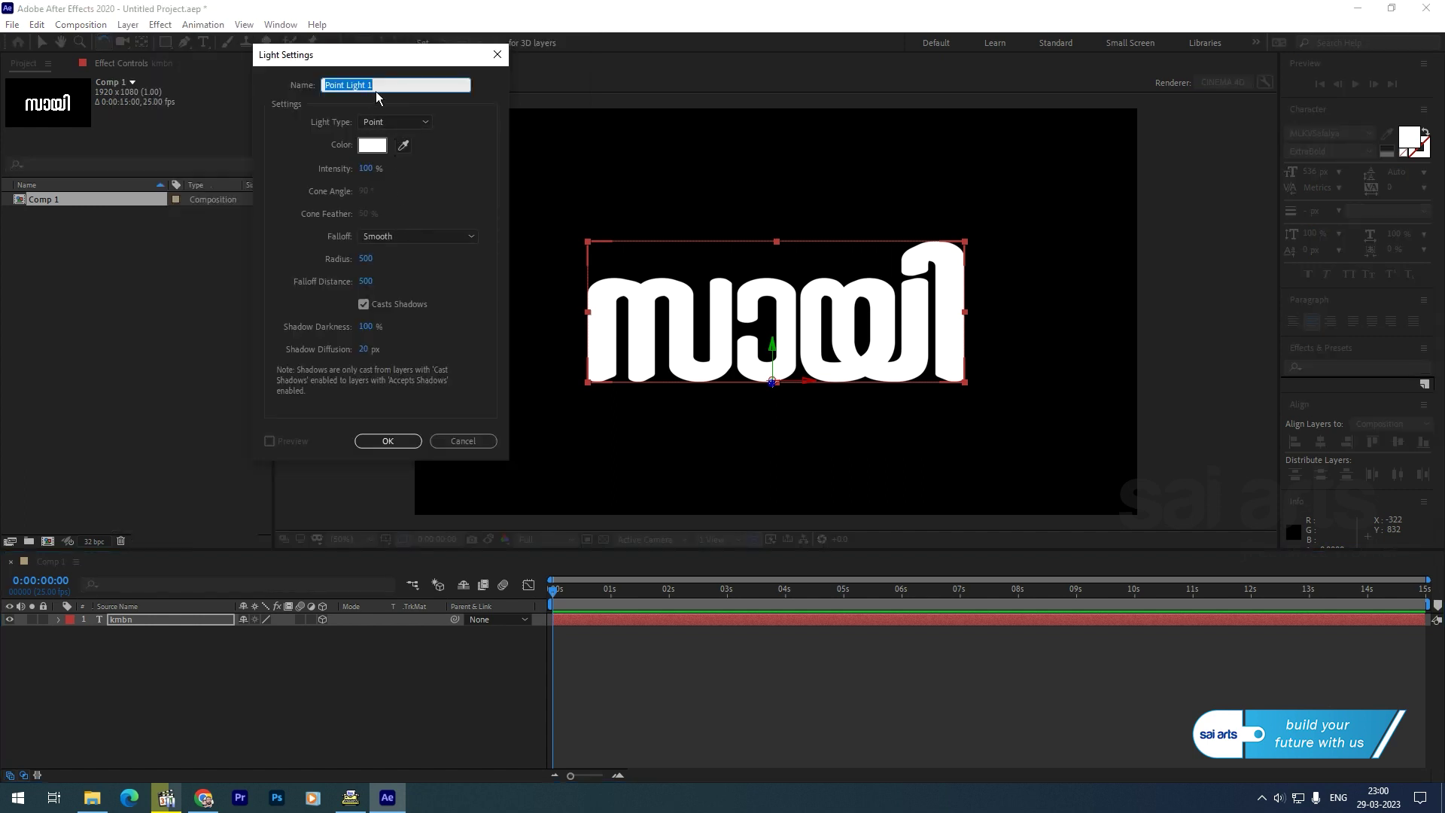
click(414, 125)
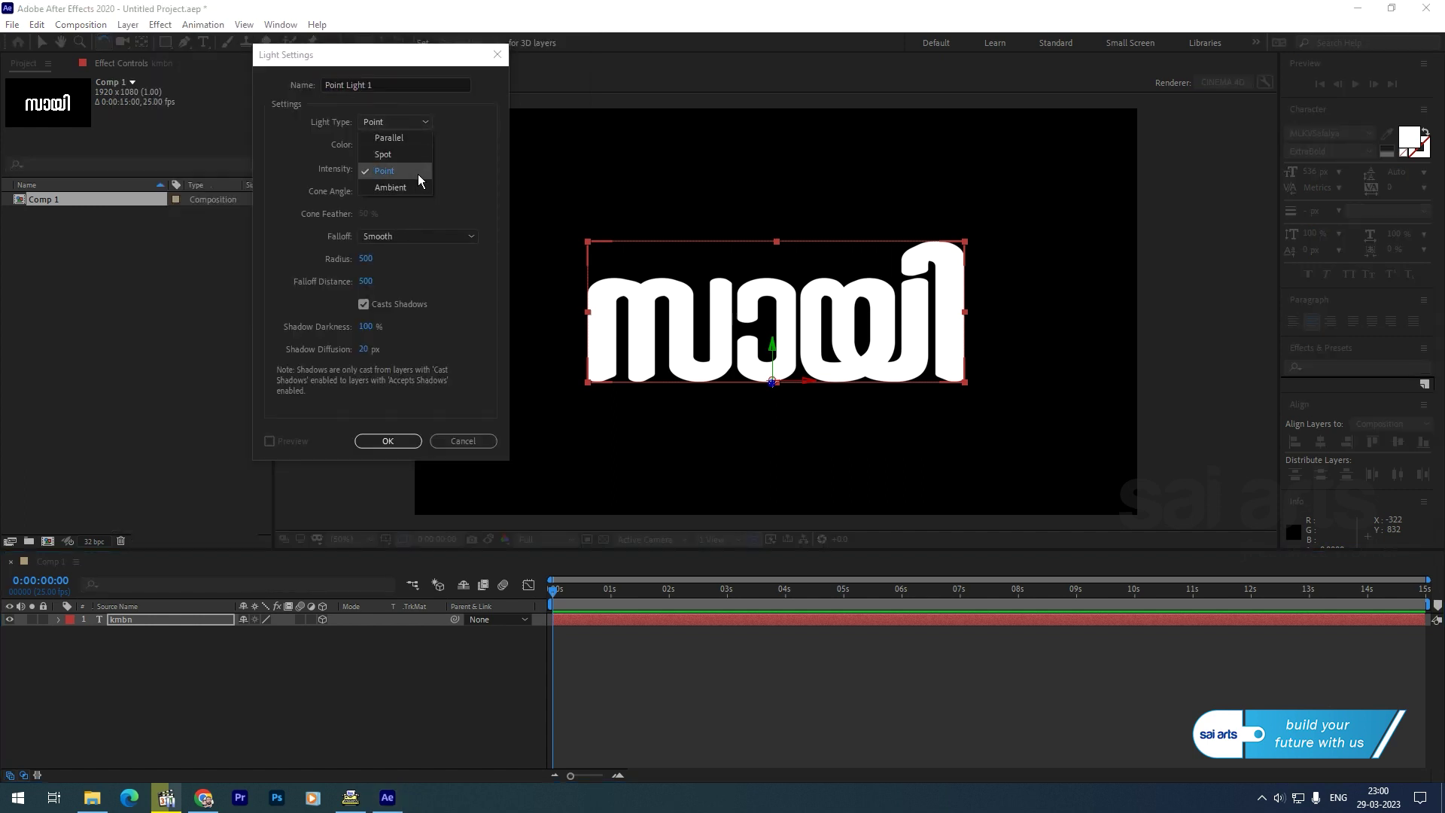
click(418, 155)
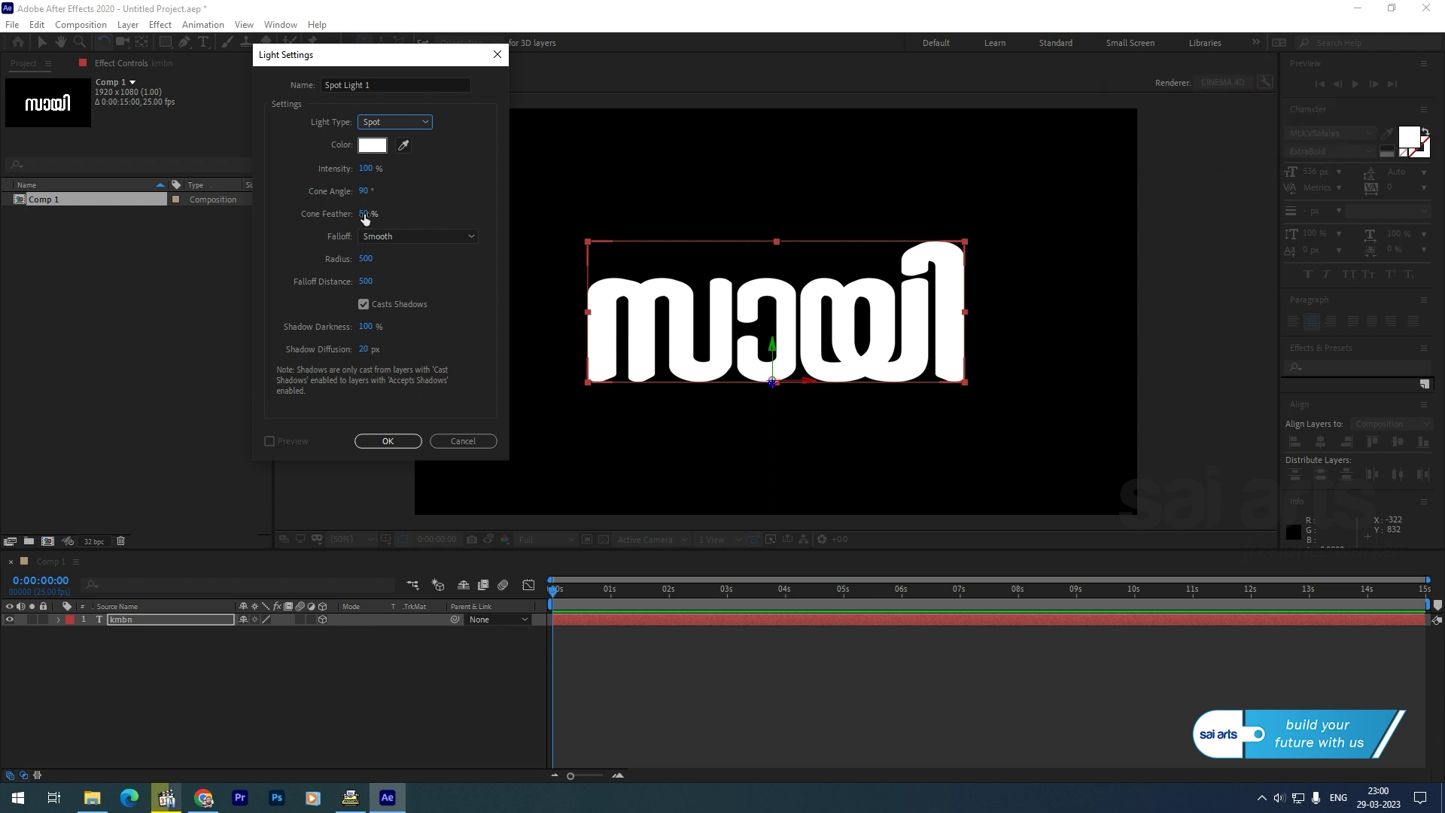
click(399, 236)
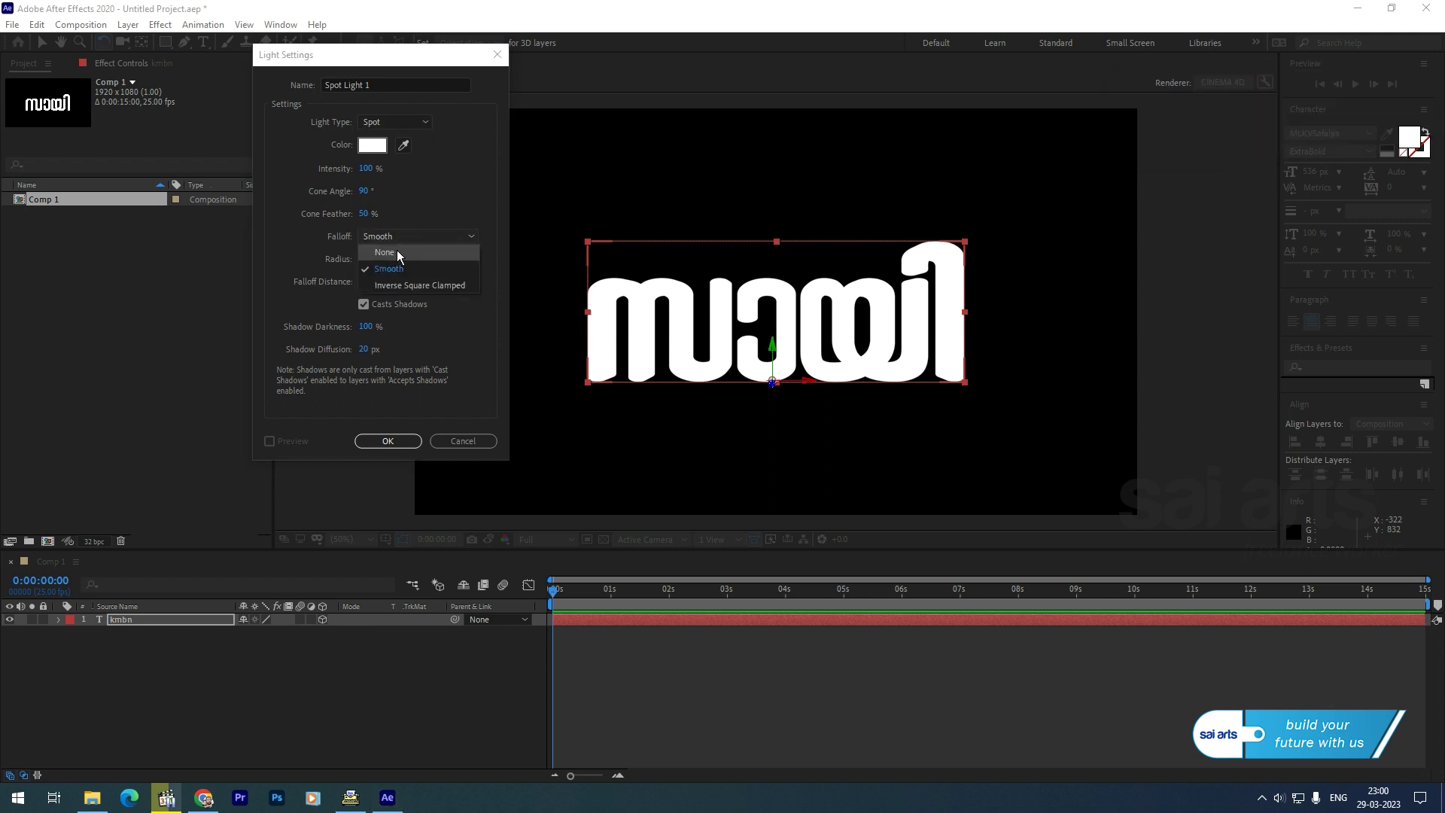
click(396, 253)
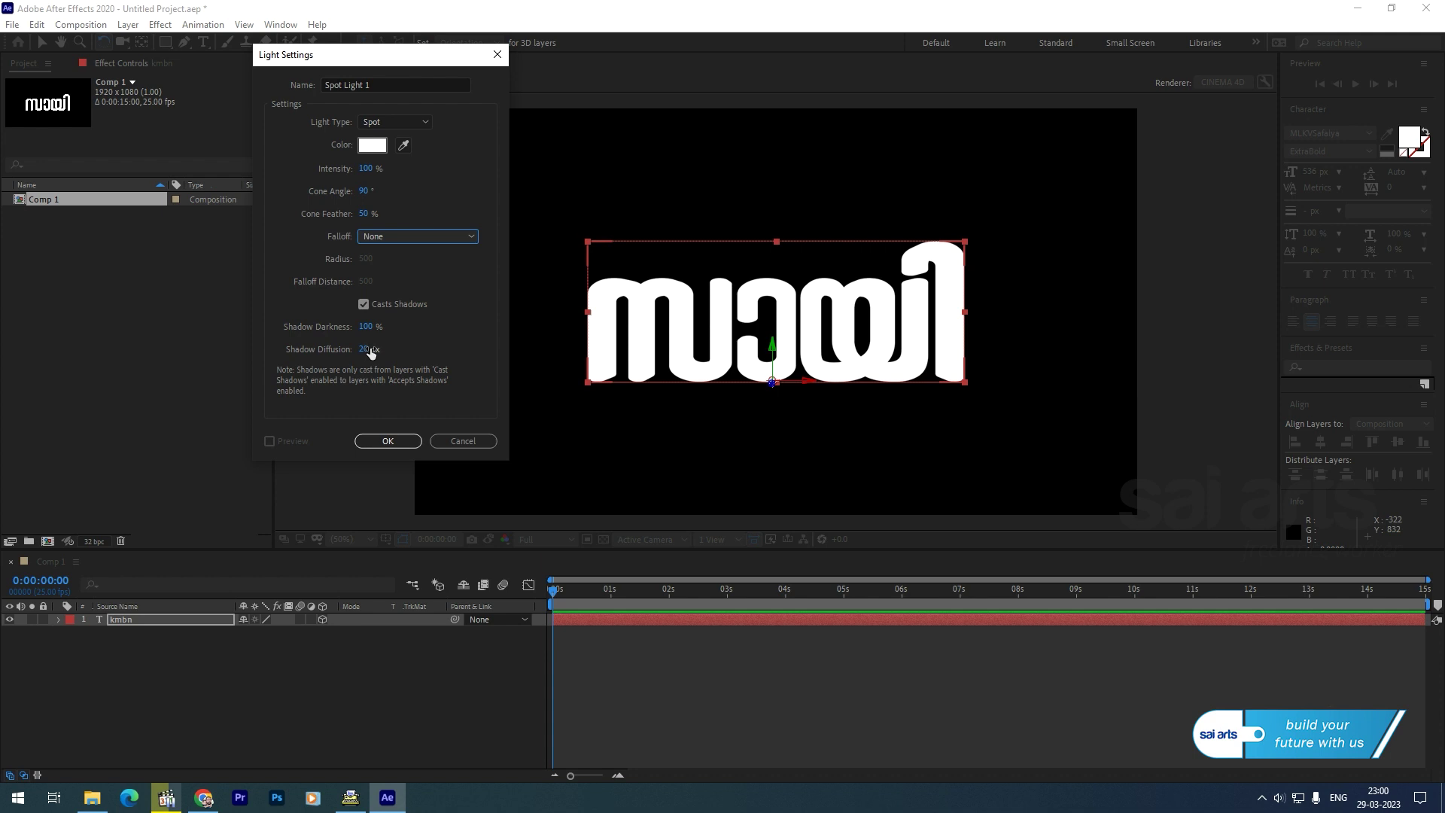
click(386, 442)
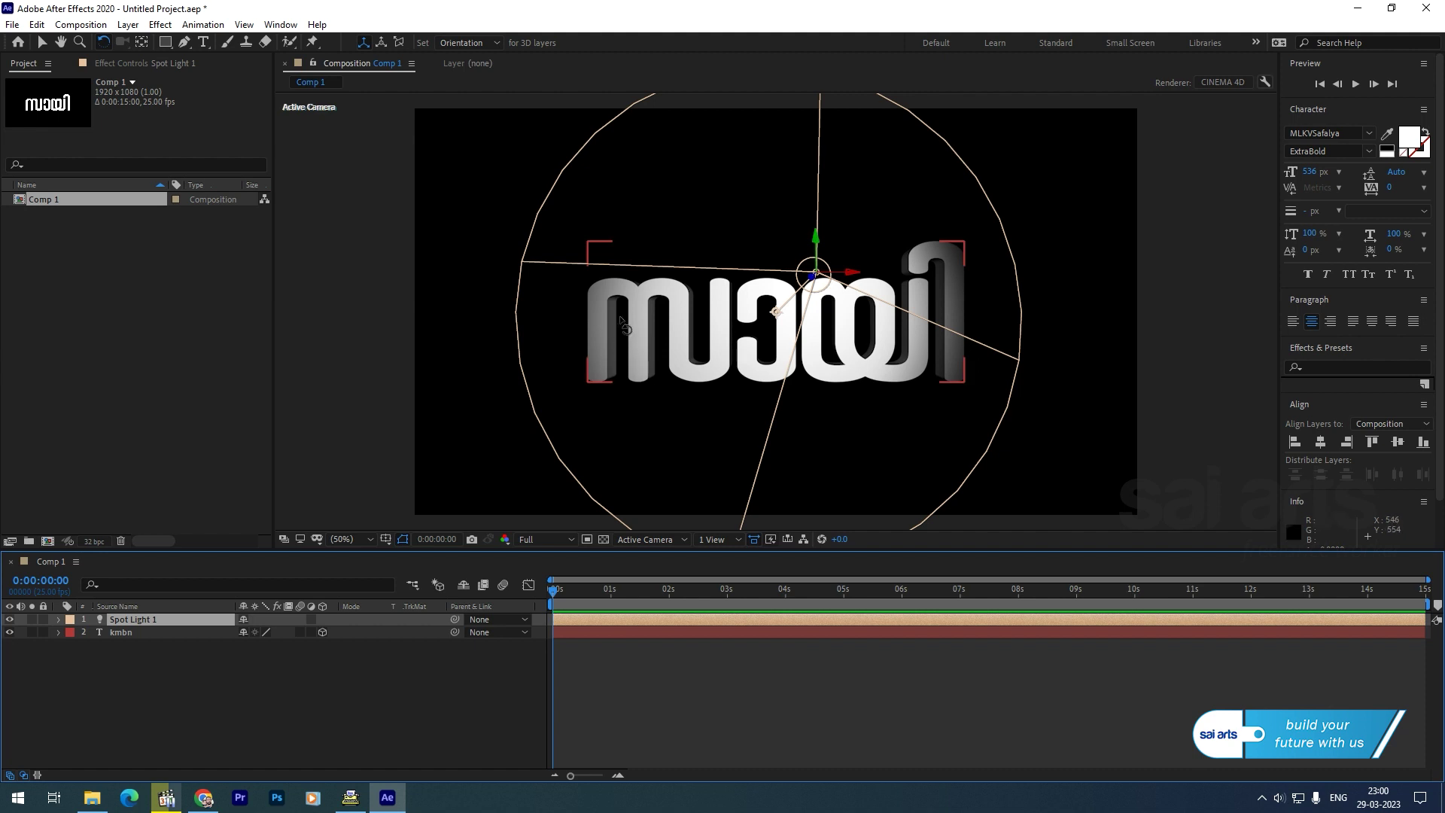
Check the lit title at 100% zoom, test-rotating the text and undoing
key(period)
key(period)
key(comma)
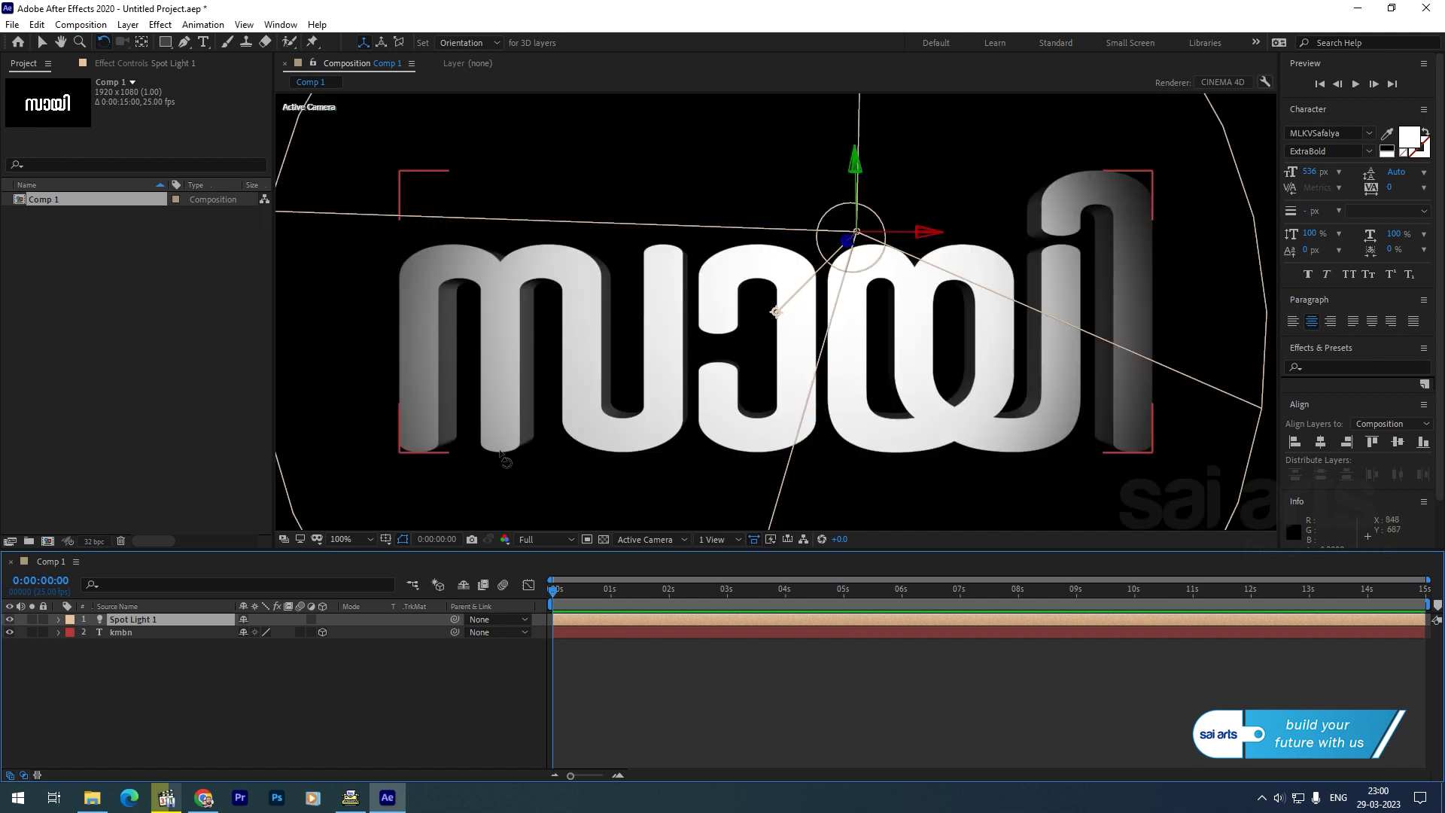
click(113, 633)
drag(766, 382, 784, 385)
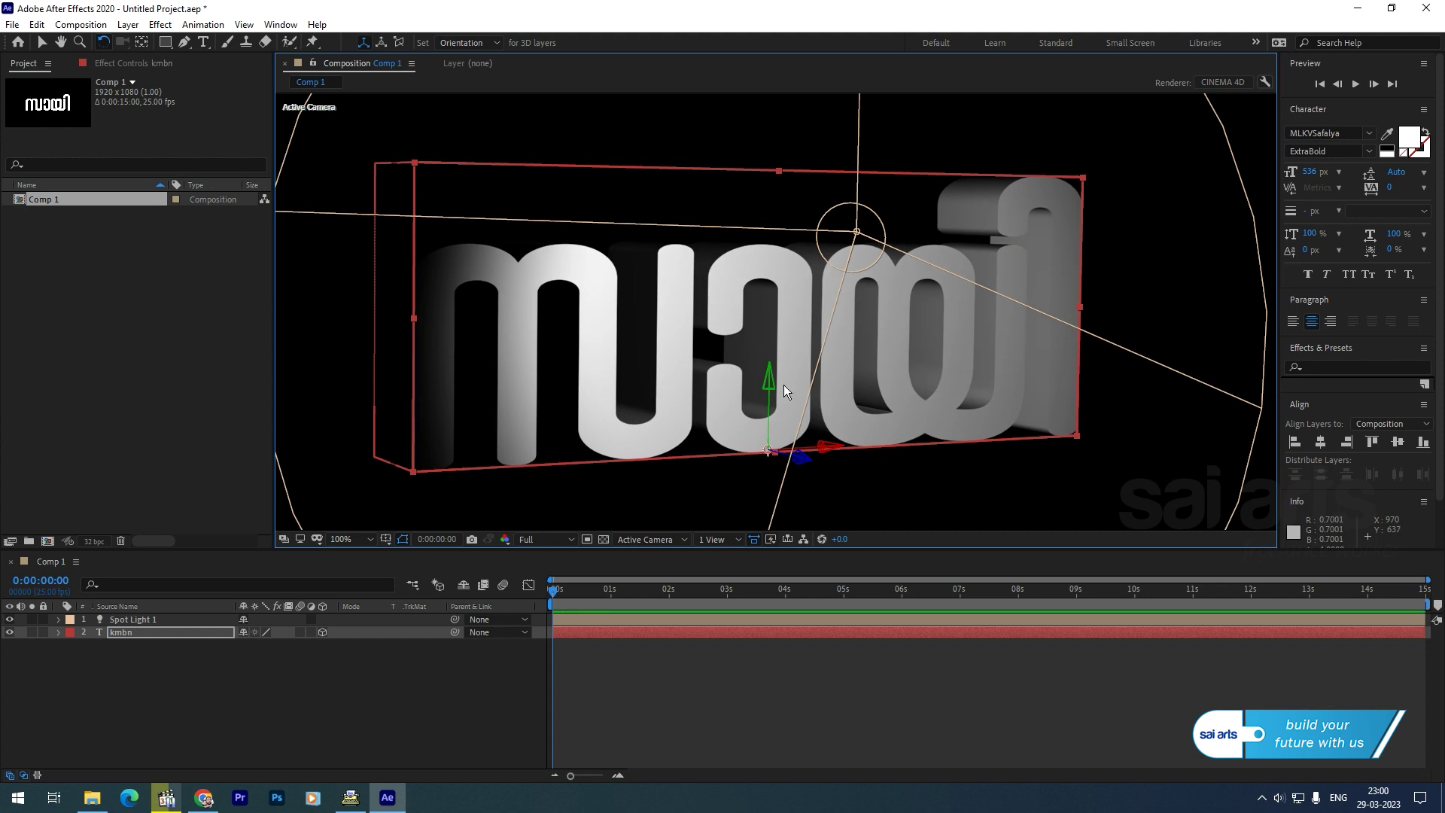
key(ctrl+z)
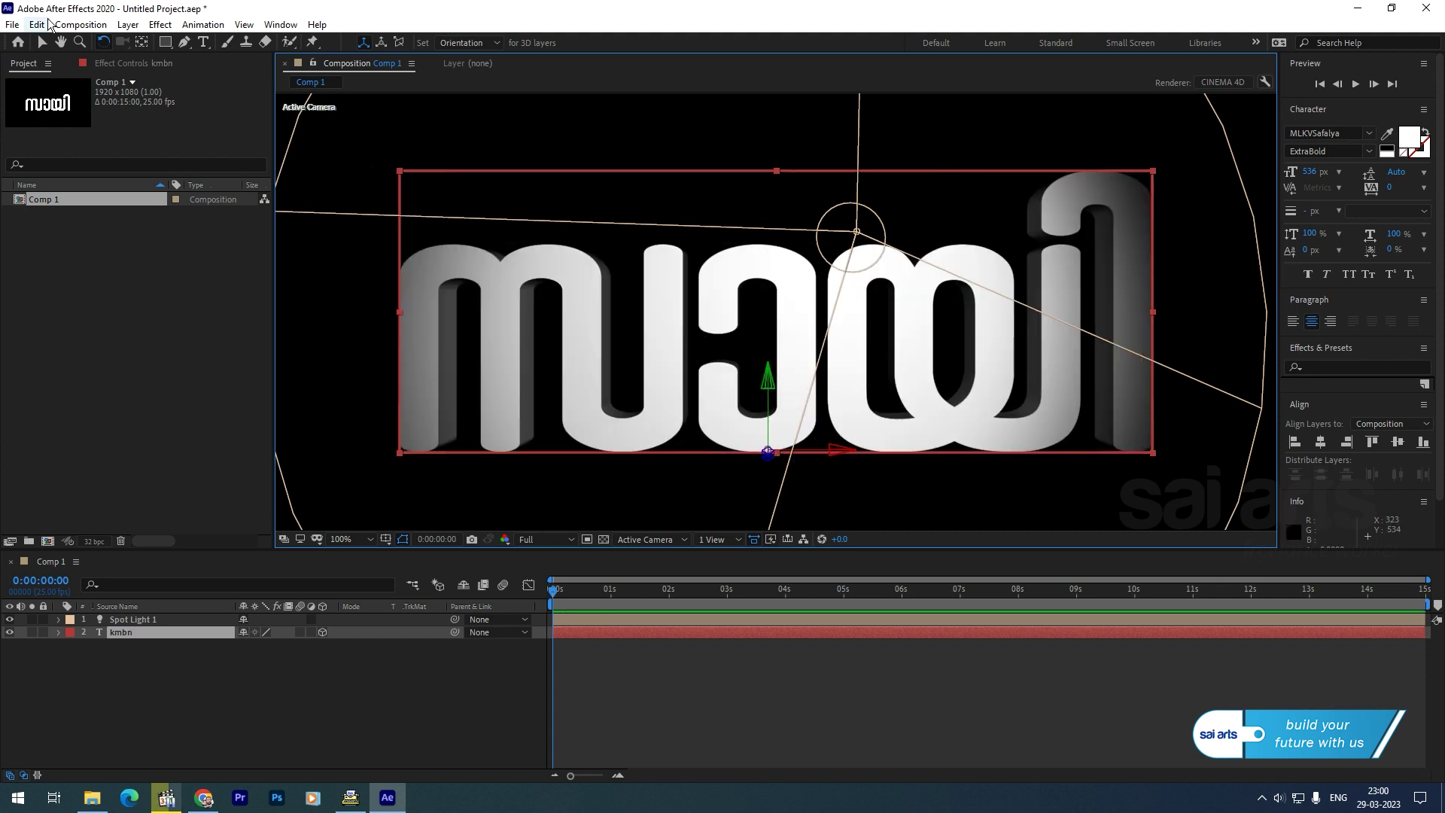
Add two-node Camera 1 with a 30 mm focal length and Lock to Zoom enabled
click(126, 25)
mouse_move(147, 41)
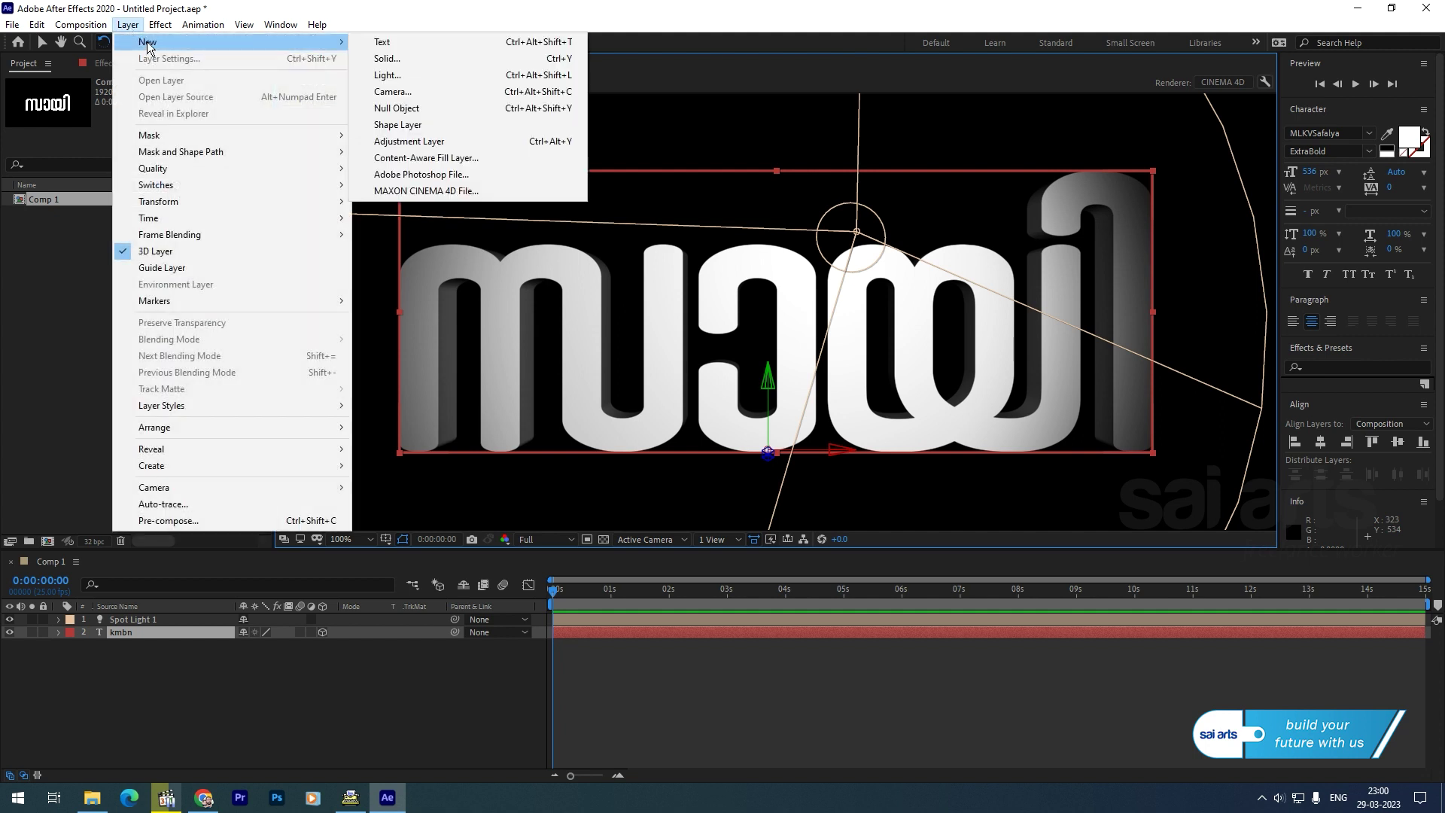
click(444, 88)
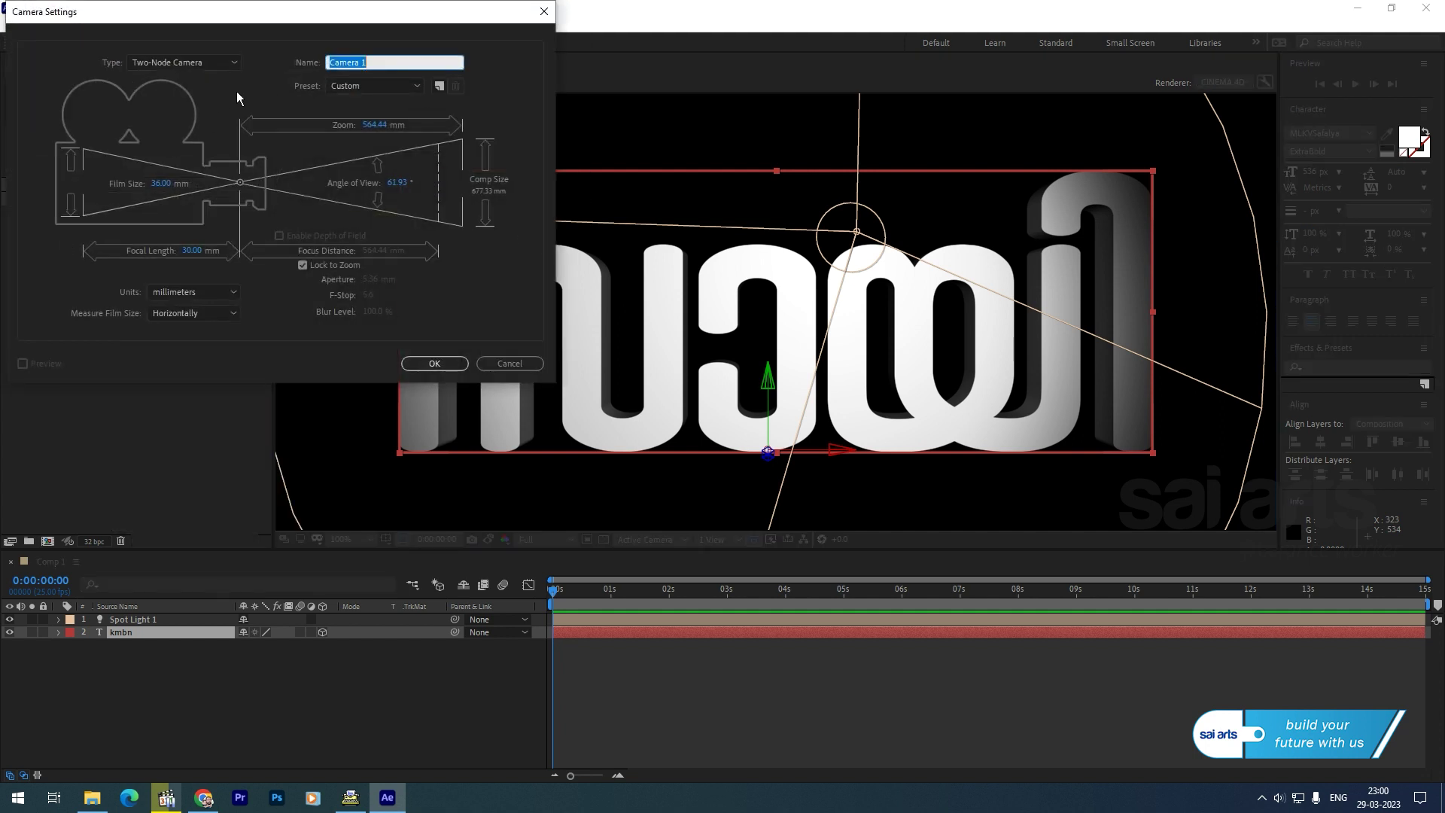
click(192, 253)
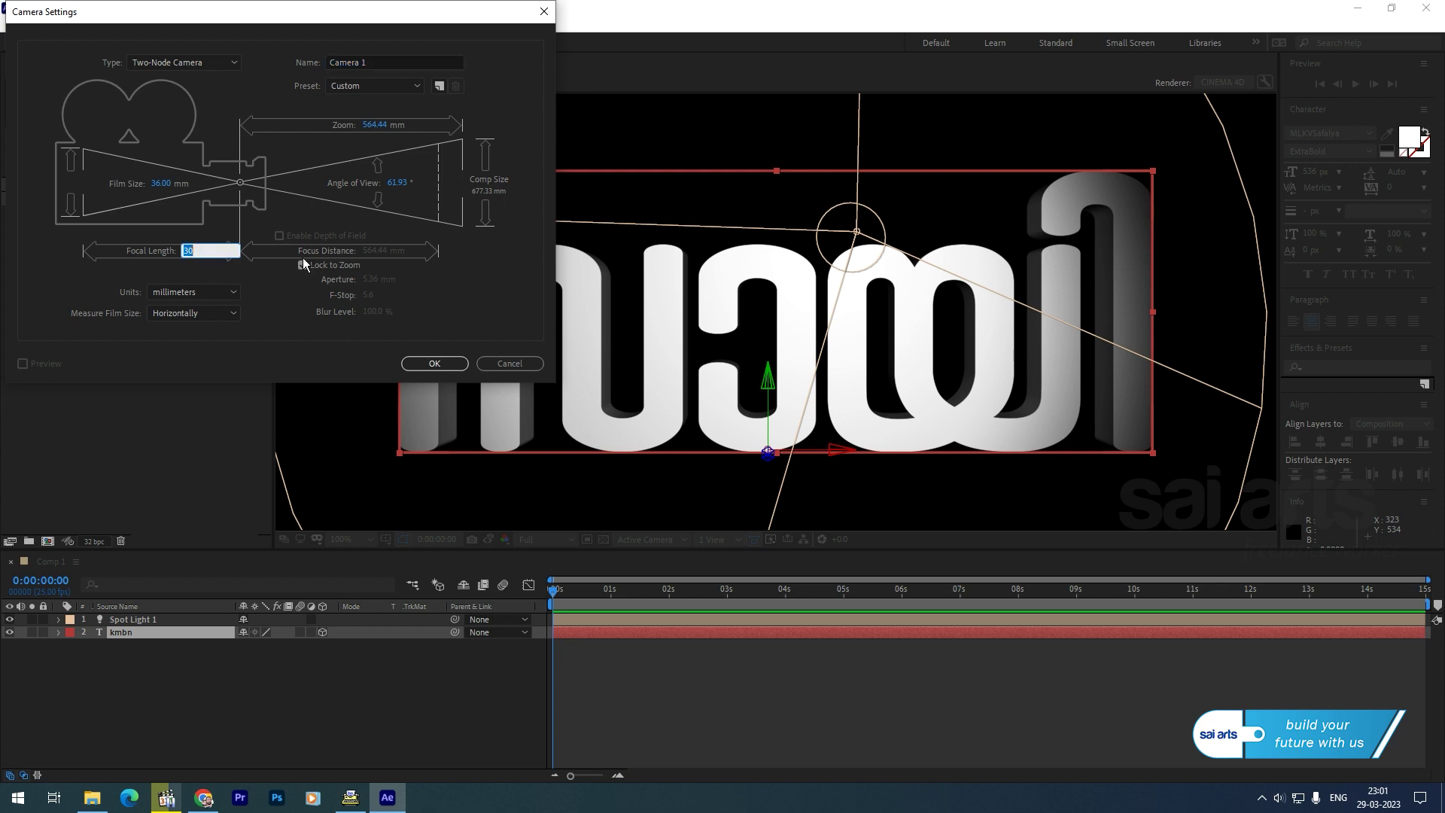
click(302, 263)
click(420, 362)
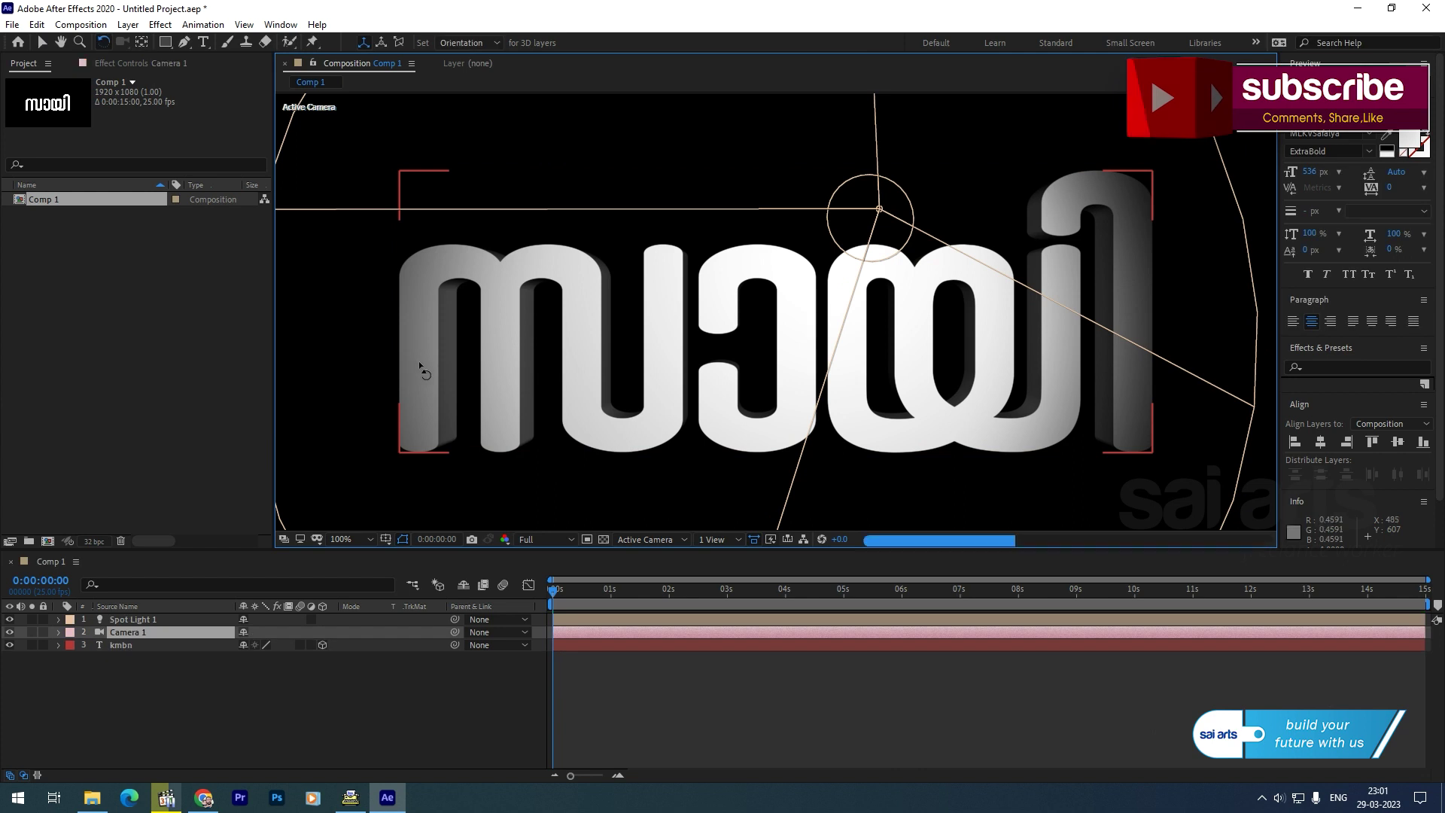
scroll(1003, 349, down, 2)
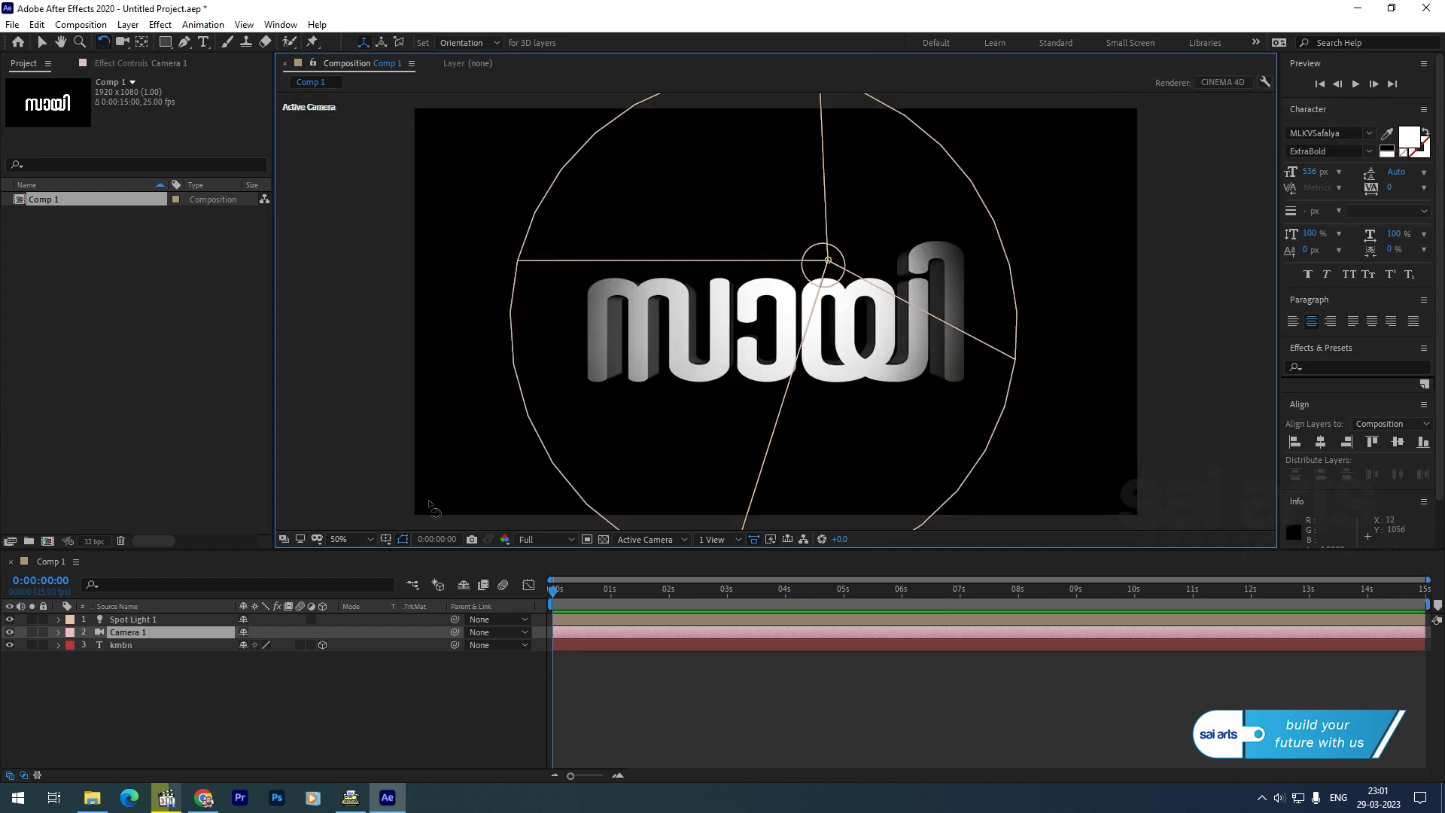
Orbit the camera to an angled view of the title, then expand the kmbn layer's properties
click(123, 43)
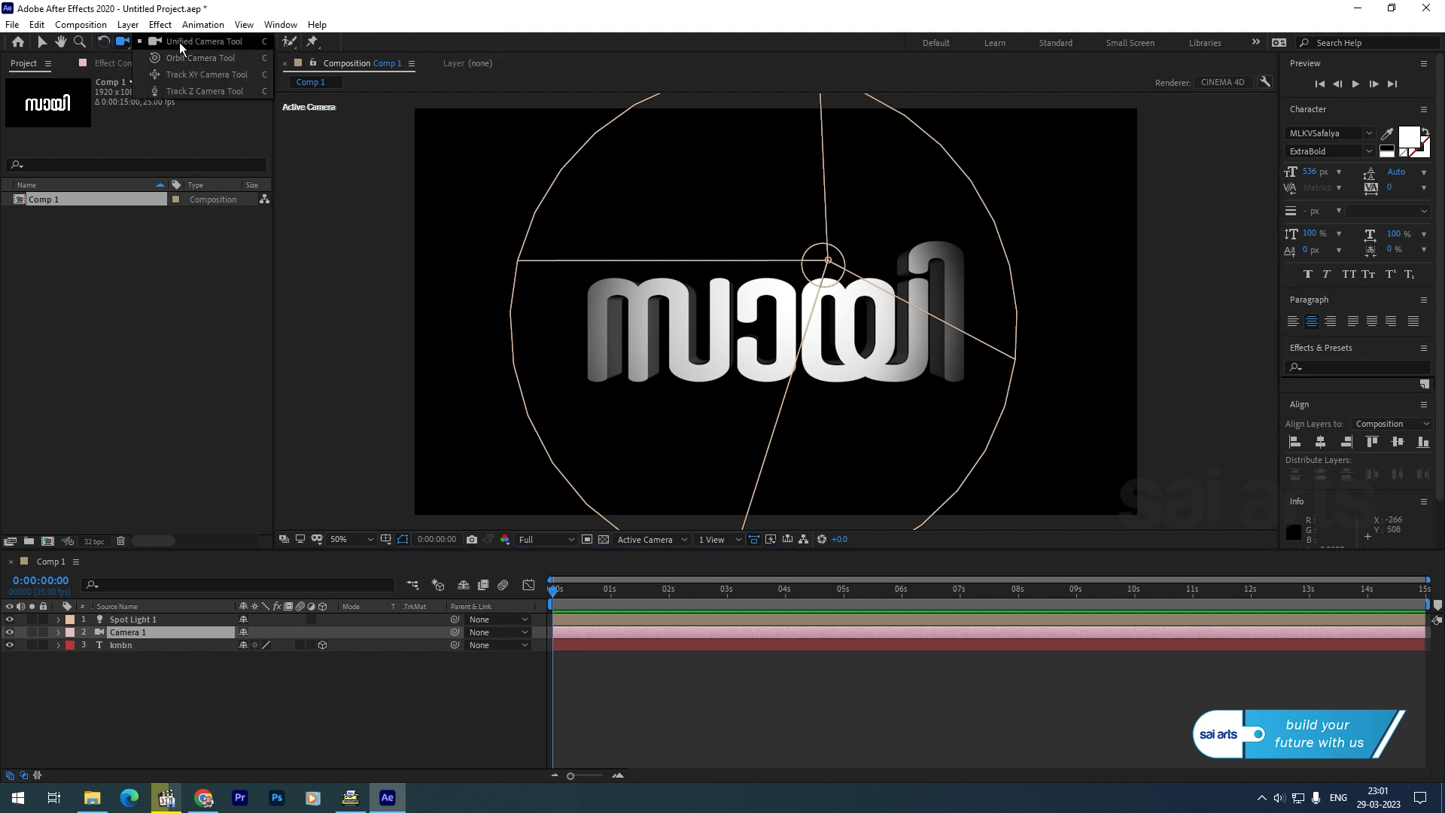
drag(939, 314, 854, 361)
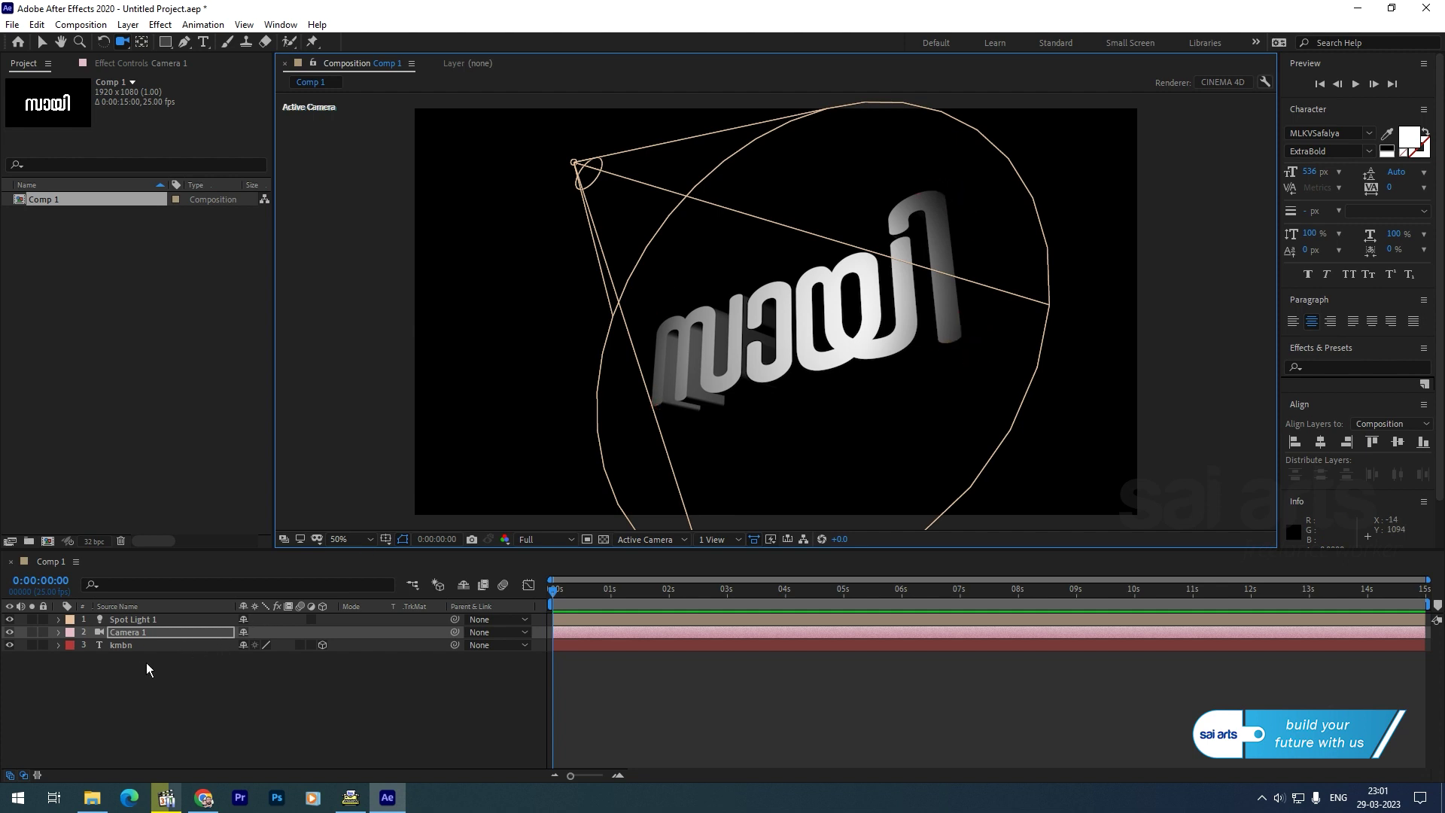
click(126, 643)
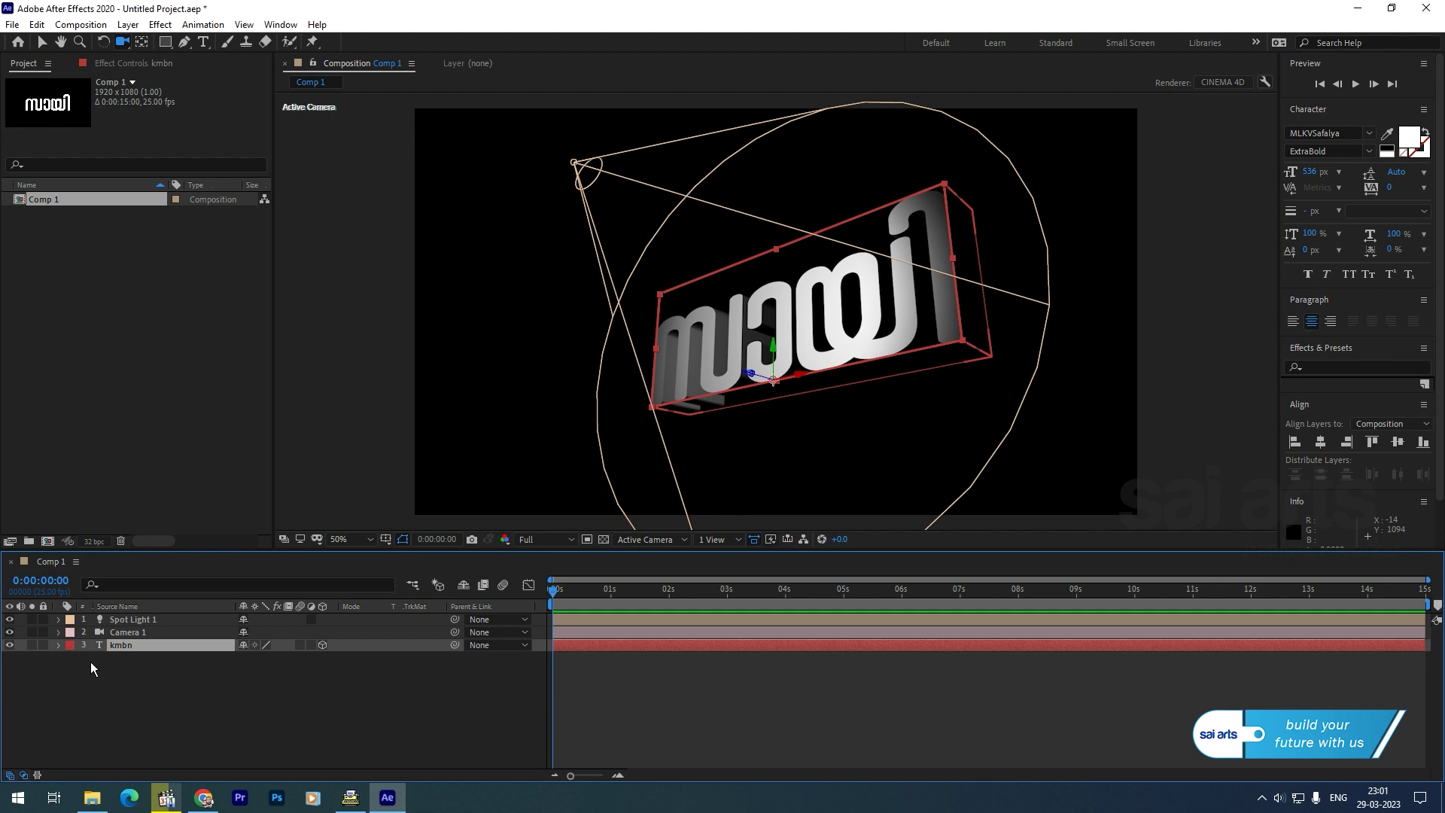
click(58, 645)
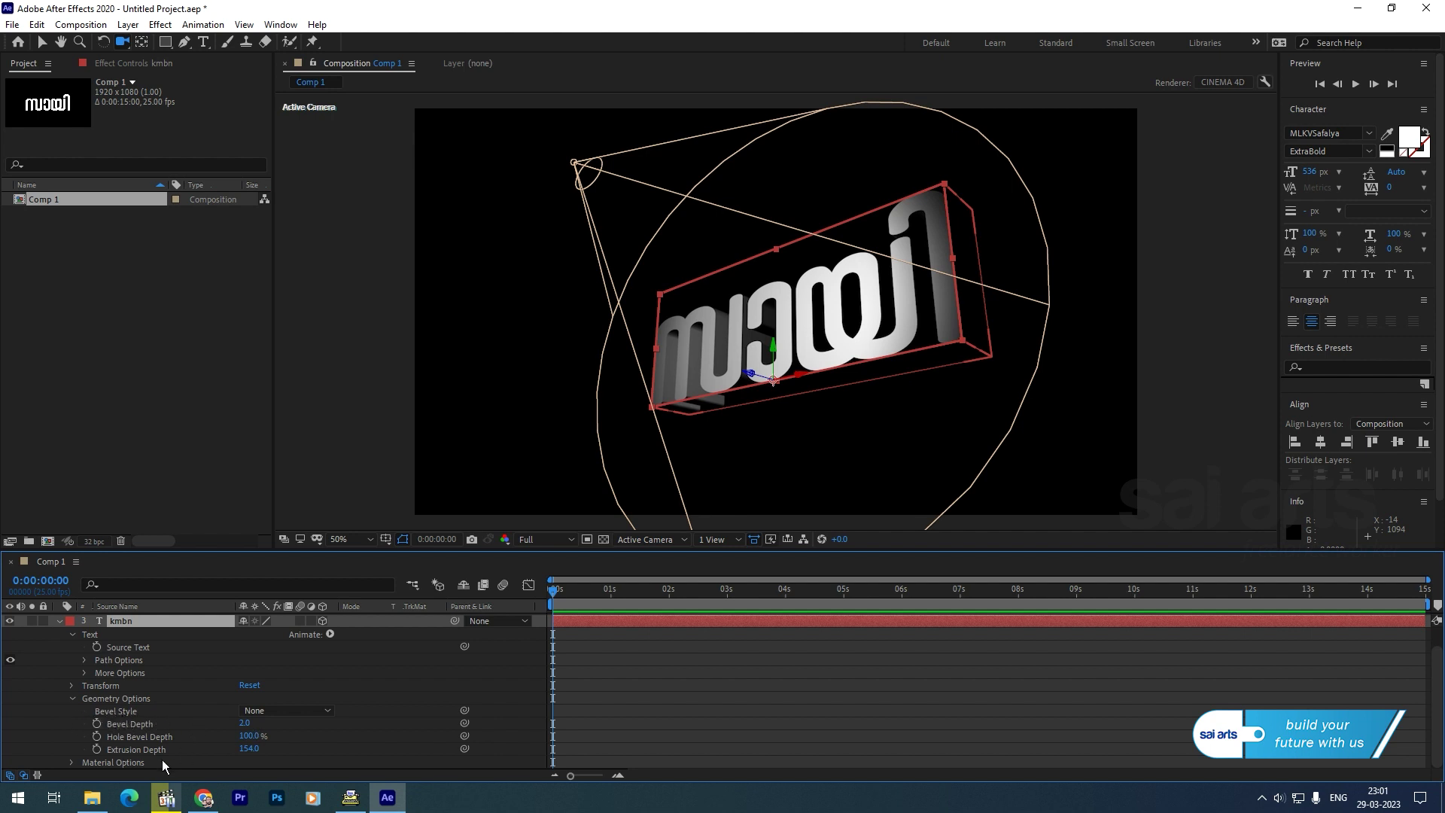
Set the Bevel Style to Convex after previewing Concave and Angular
click(296, 711)
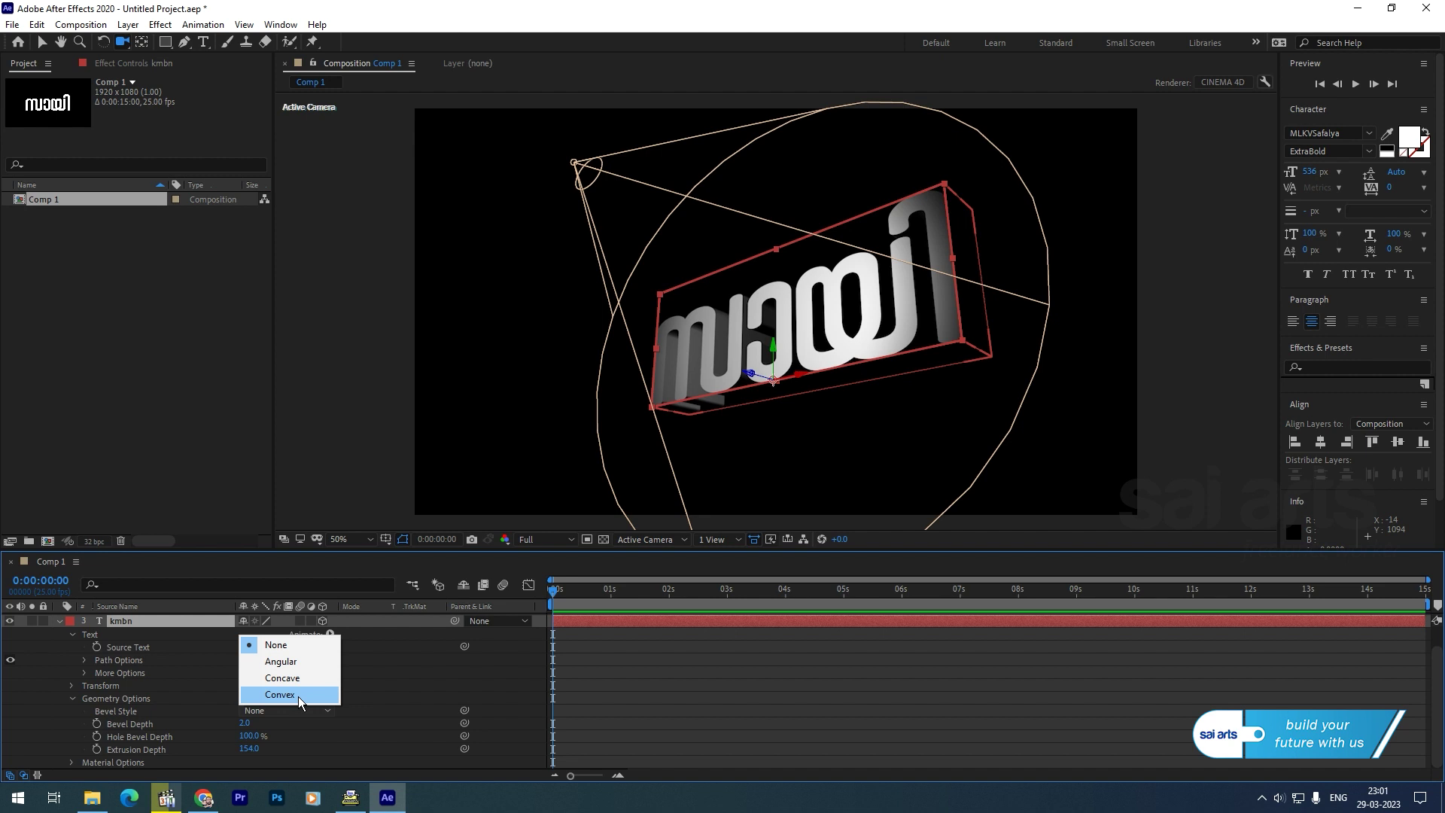
click(299, 694)
scroll(646, 335, up, 4)
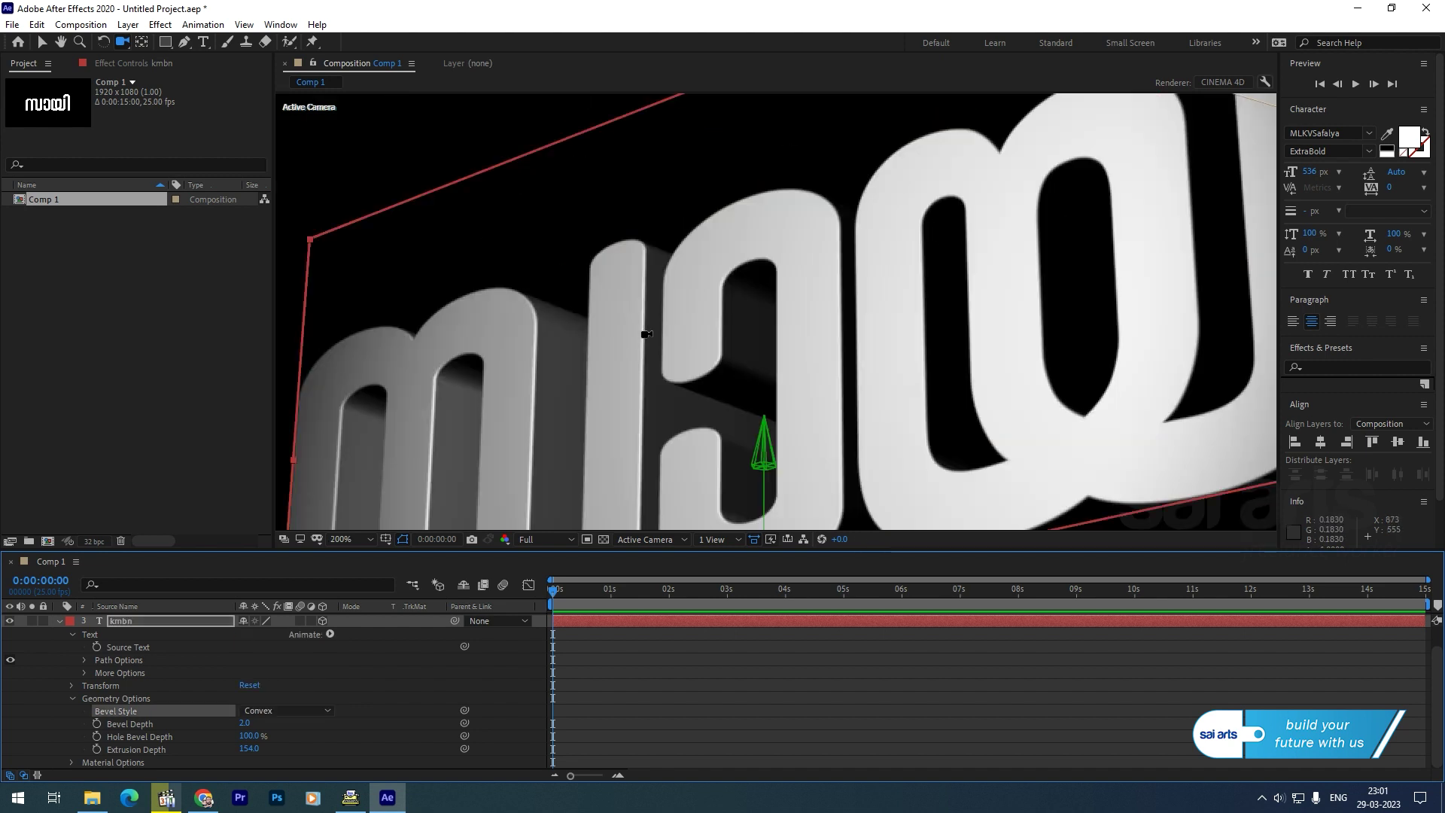
key(v)
click(265, 710)
click(292, 676)
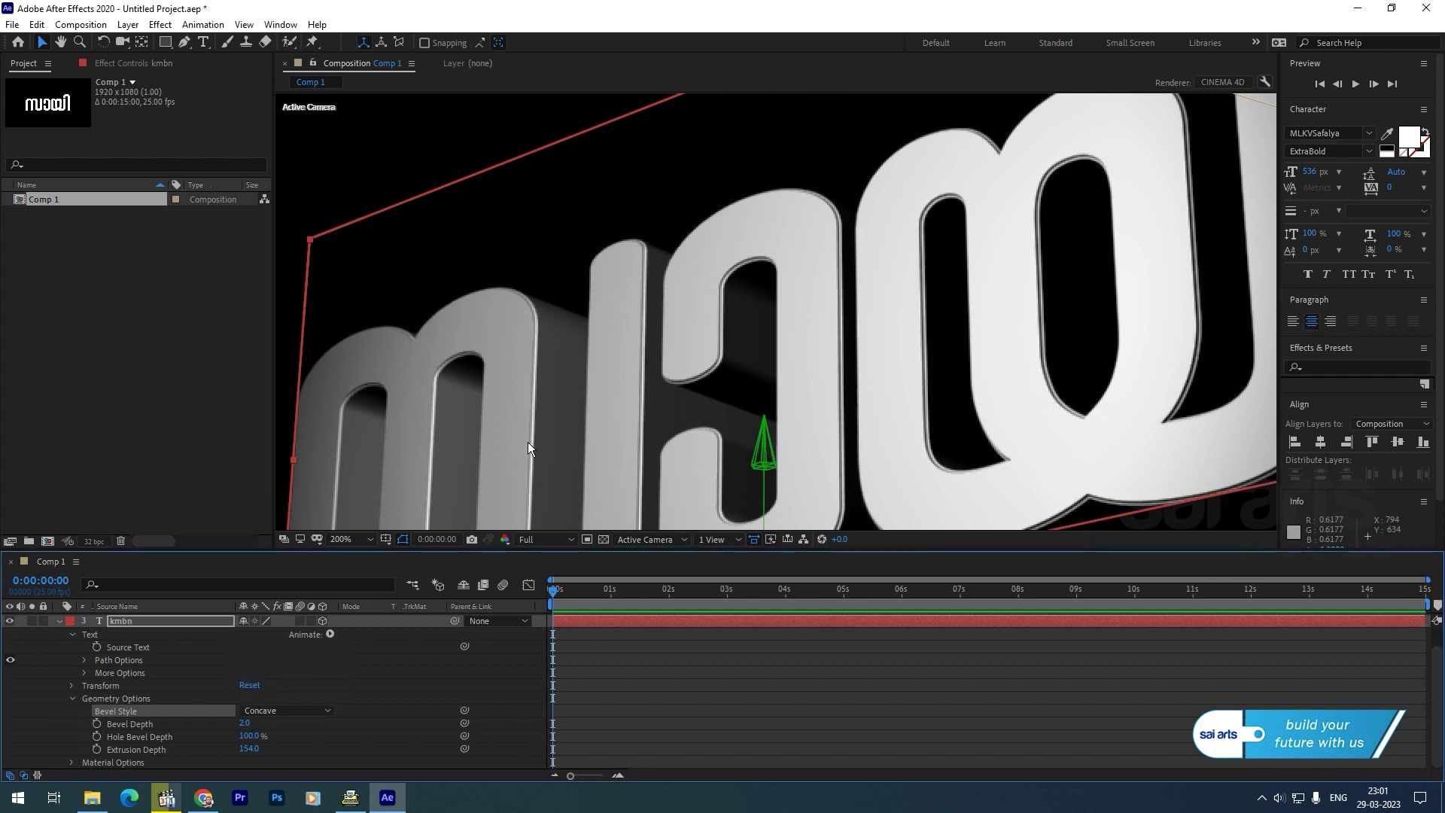
click(280, 710)
click(300, 659)
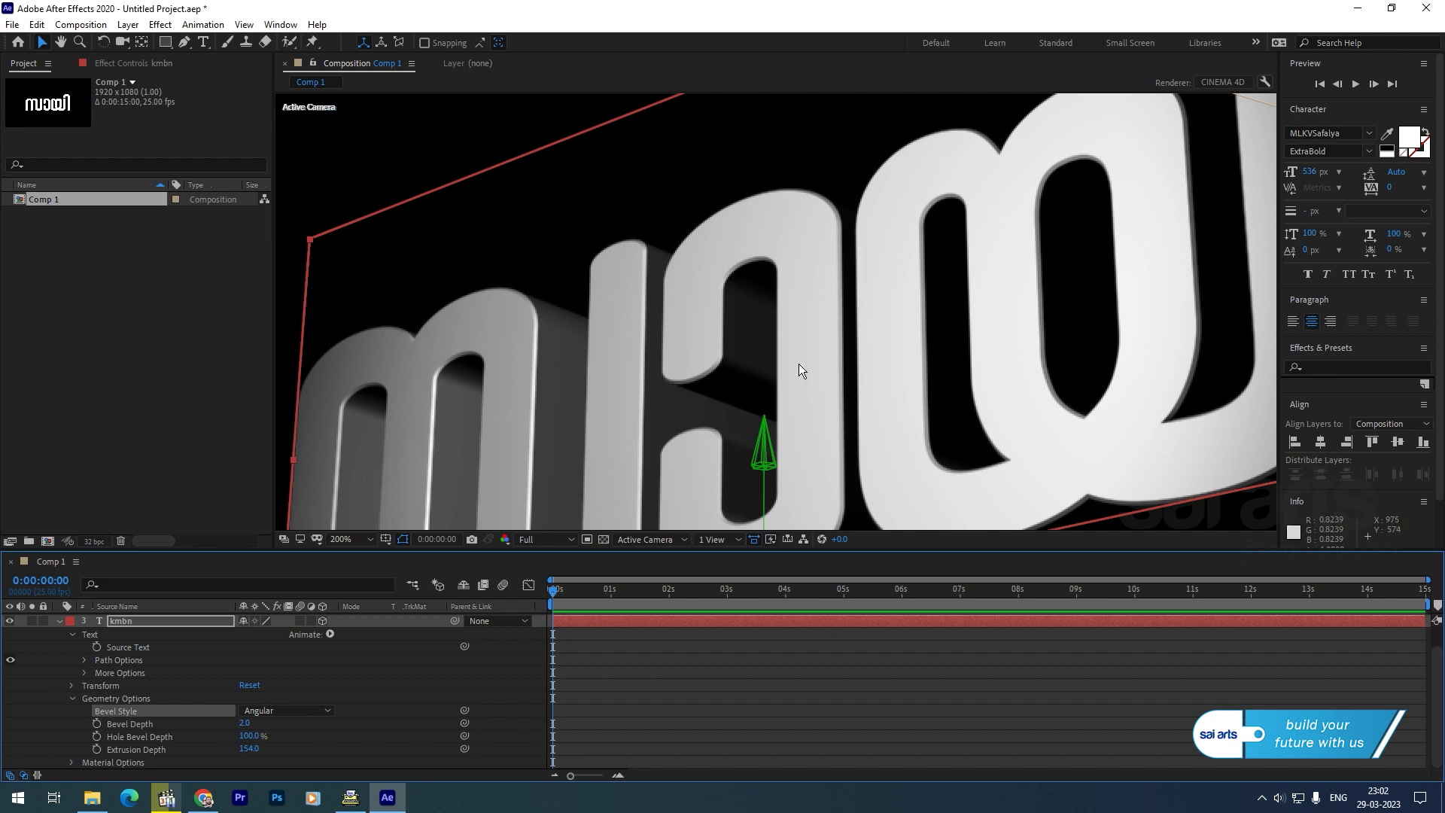
click(301, 710)
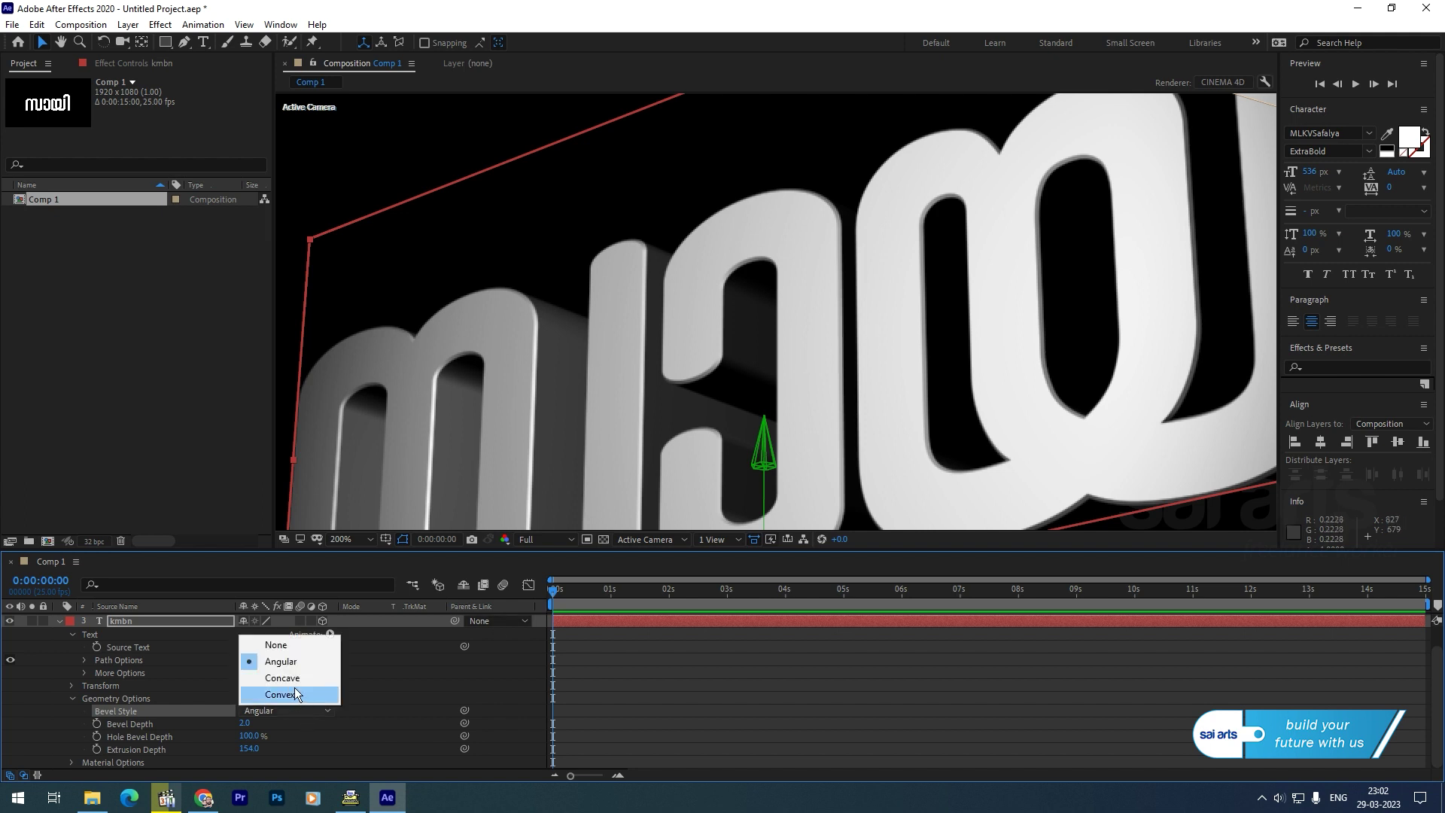
click(295, 694)
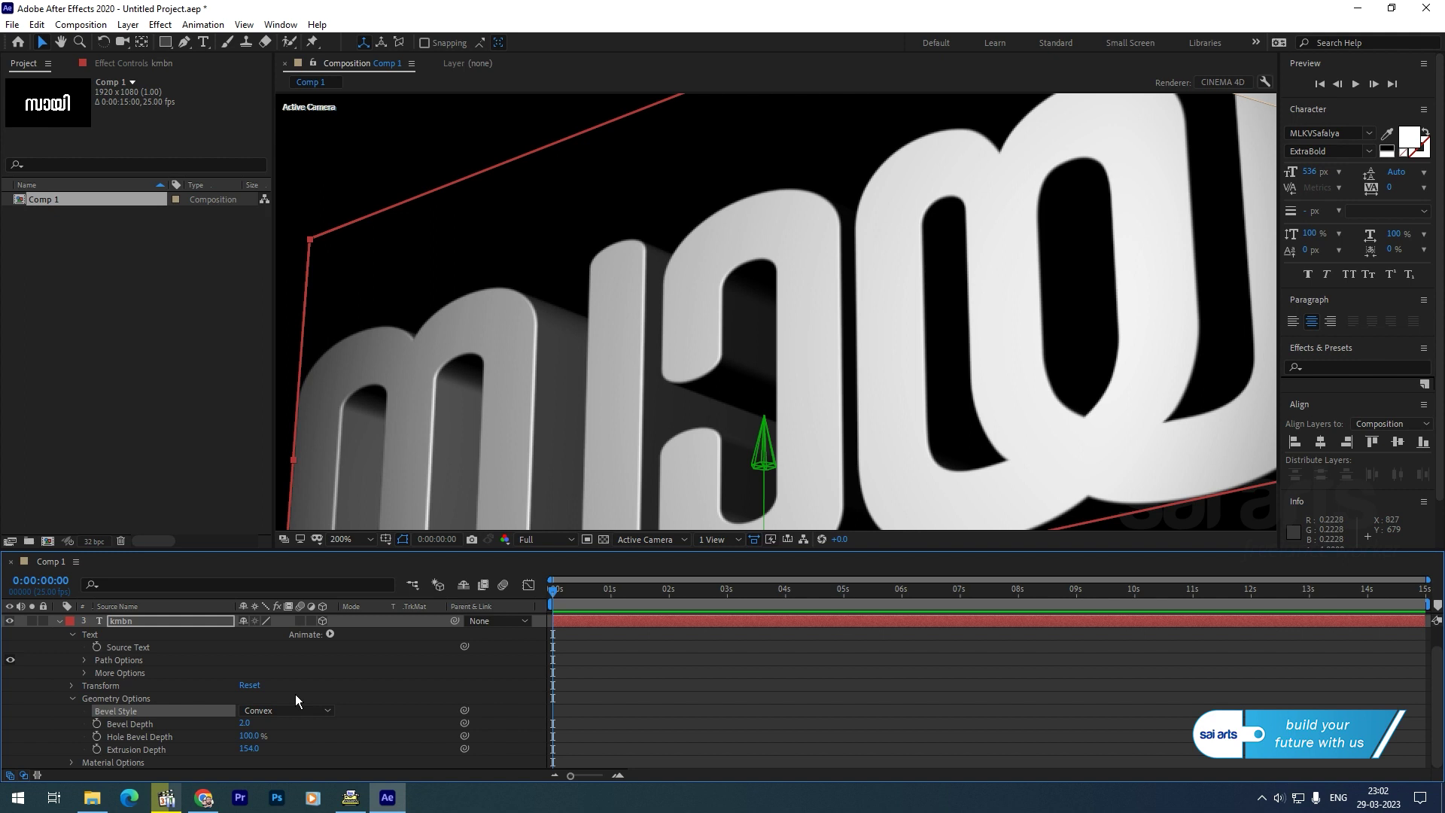
Set Bevel Depth to 8.6 and Extrusion Depth to 130
click(244, 724)
text(6)
key(Return)
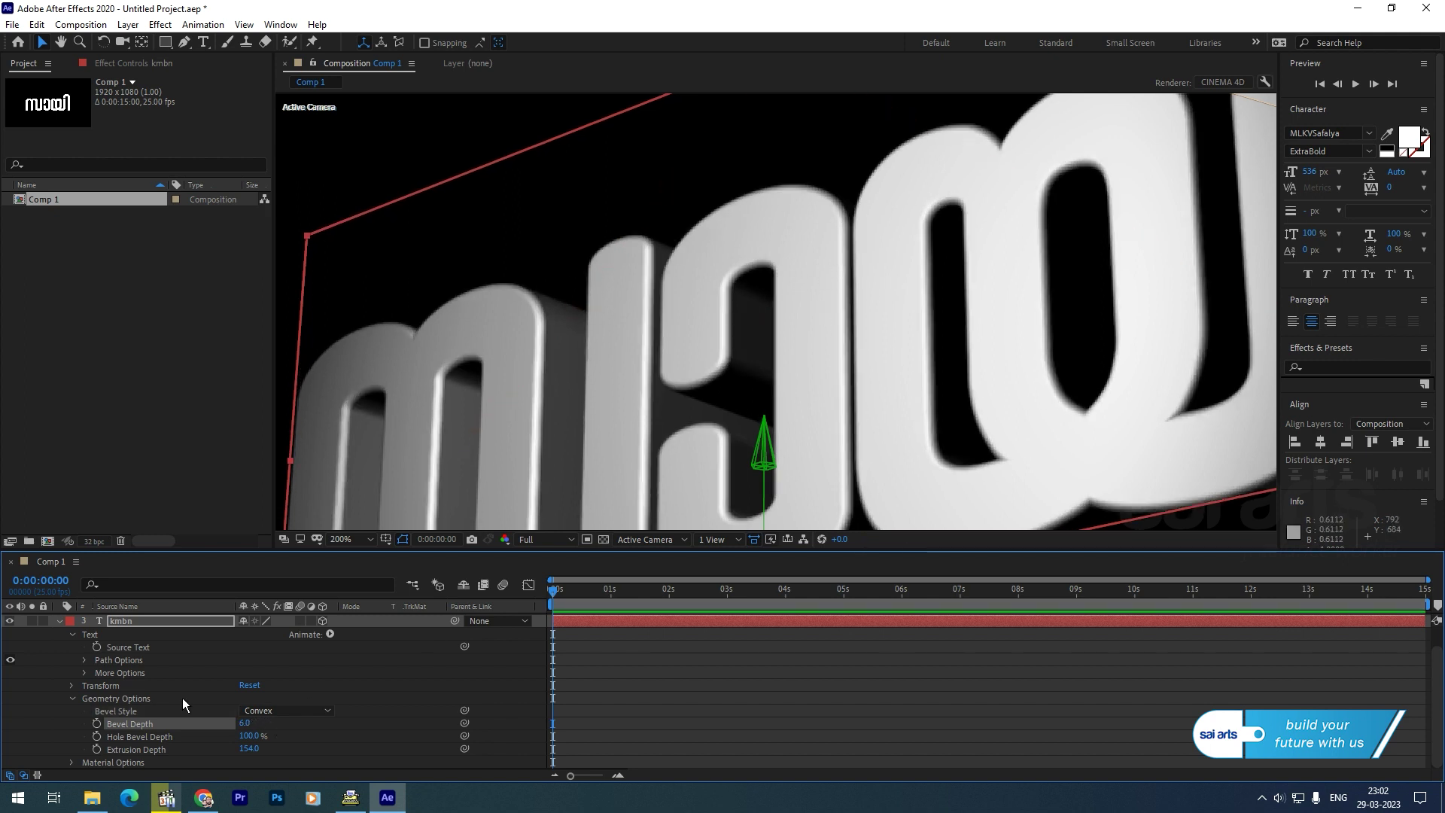
click(244, 723)
text(8.6)
key(Return)
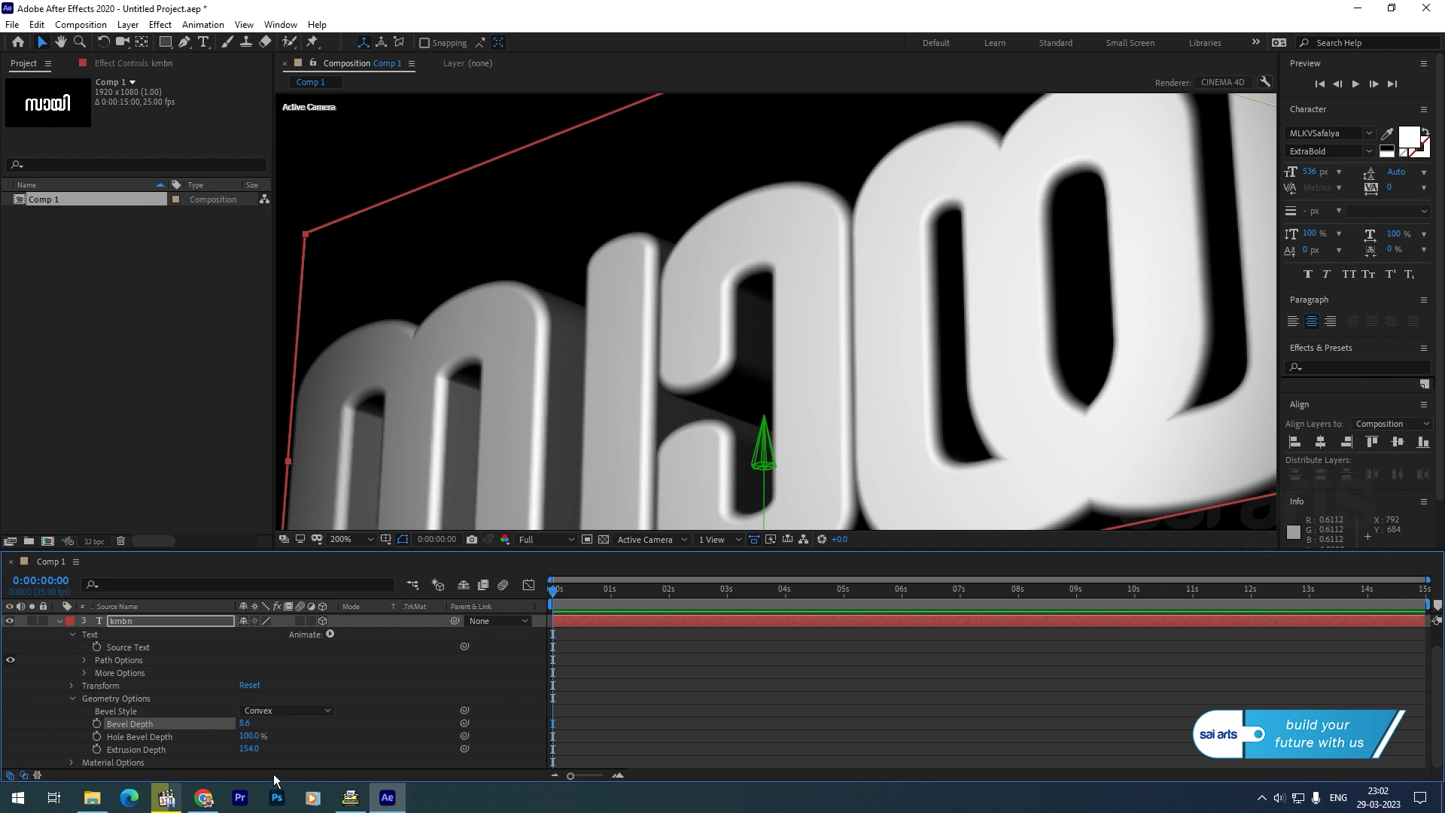
key(Return)
click(246, 749)
key(Return)
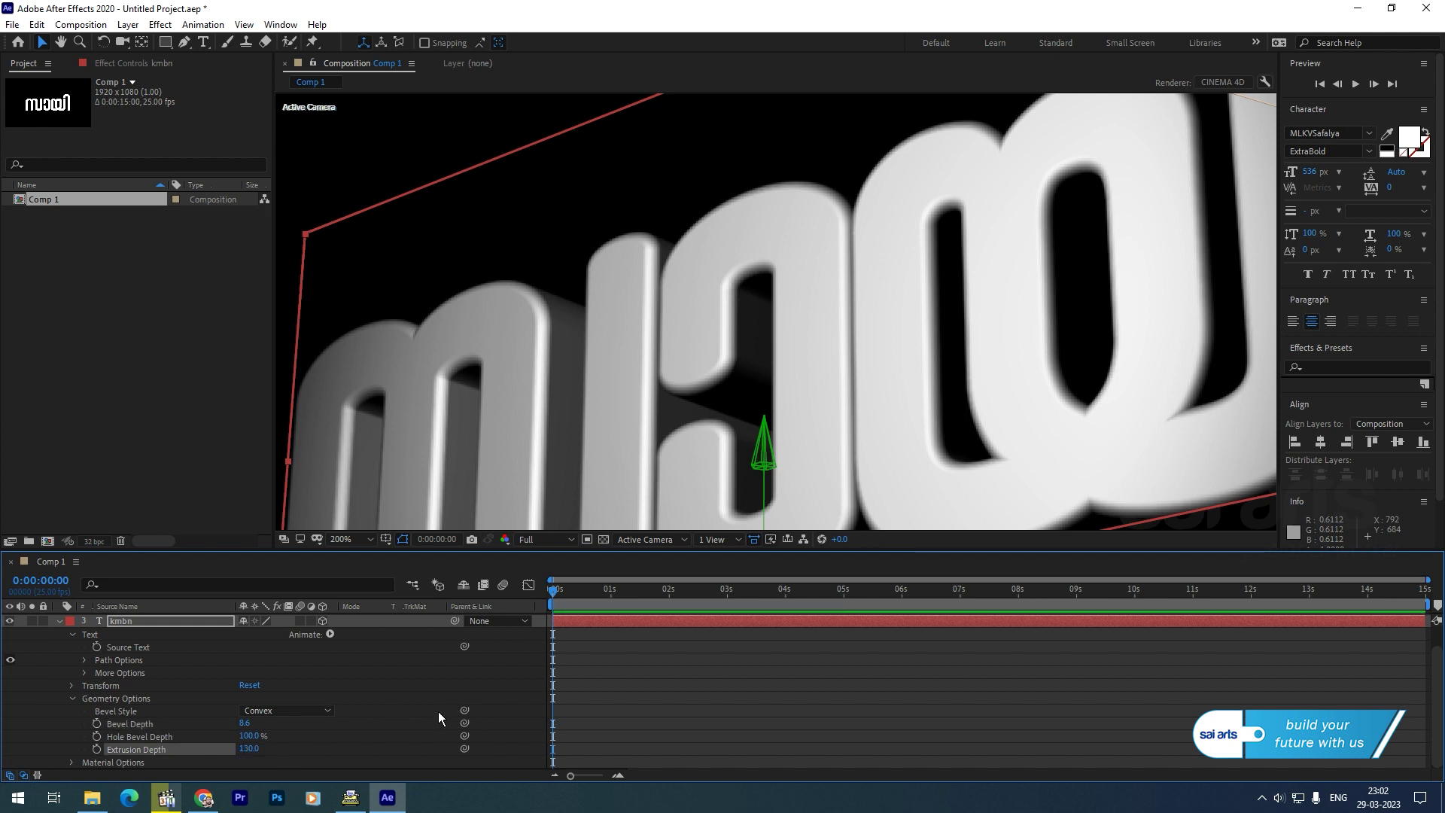
Duplicate Spot Light 1 with Edit > Duplicate to create Spot Light 2
scroll(88, 699, up, 1)
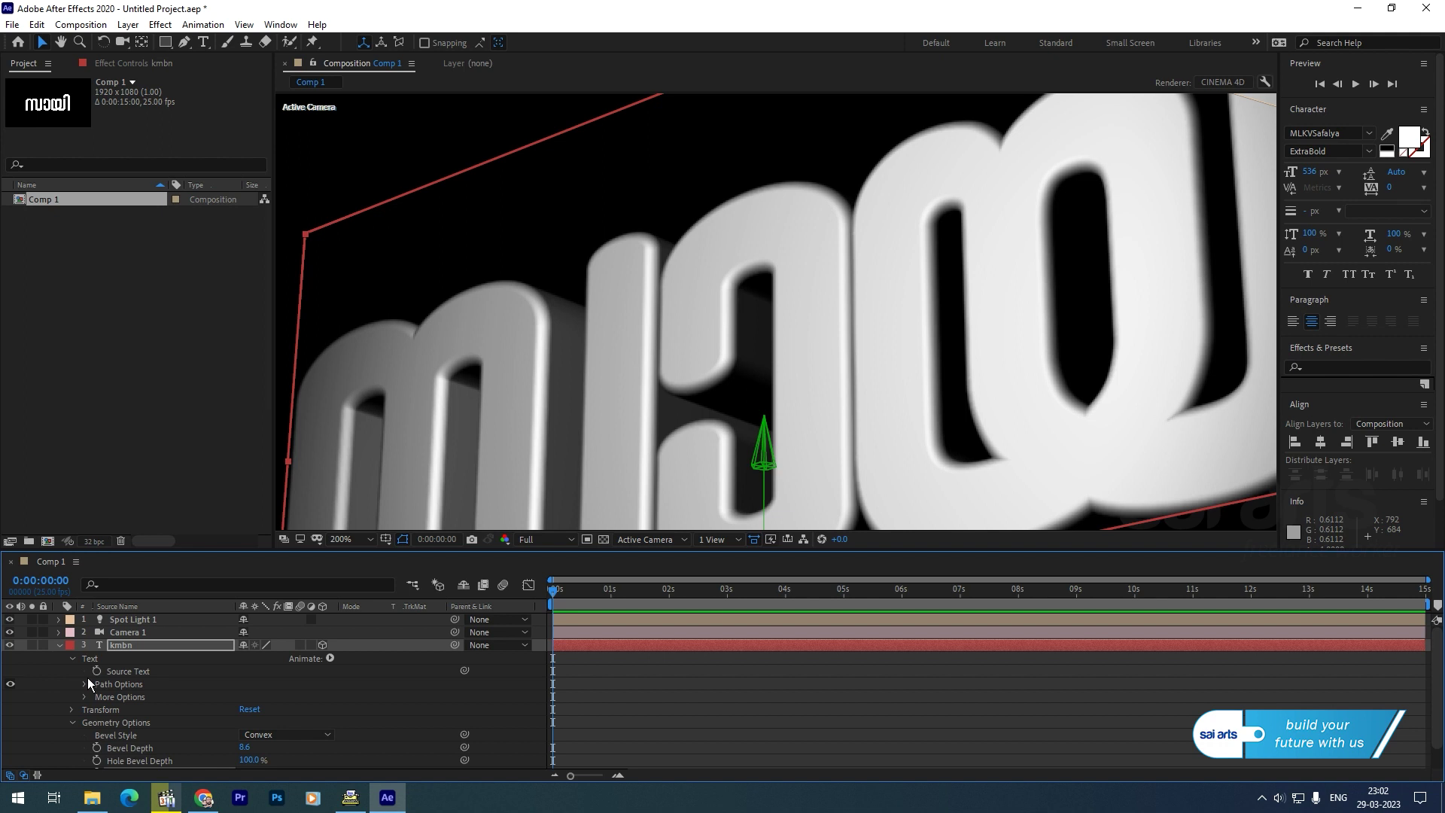
click(59, 645)
click(147, 619)
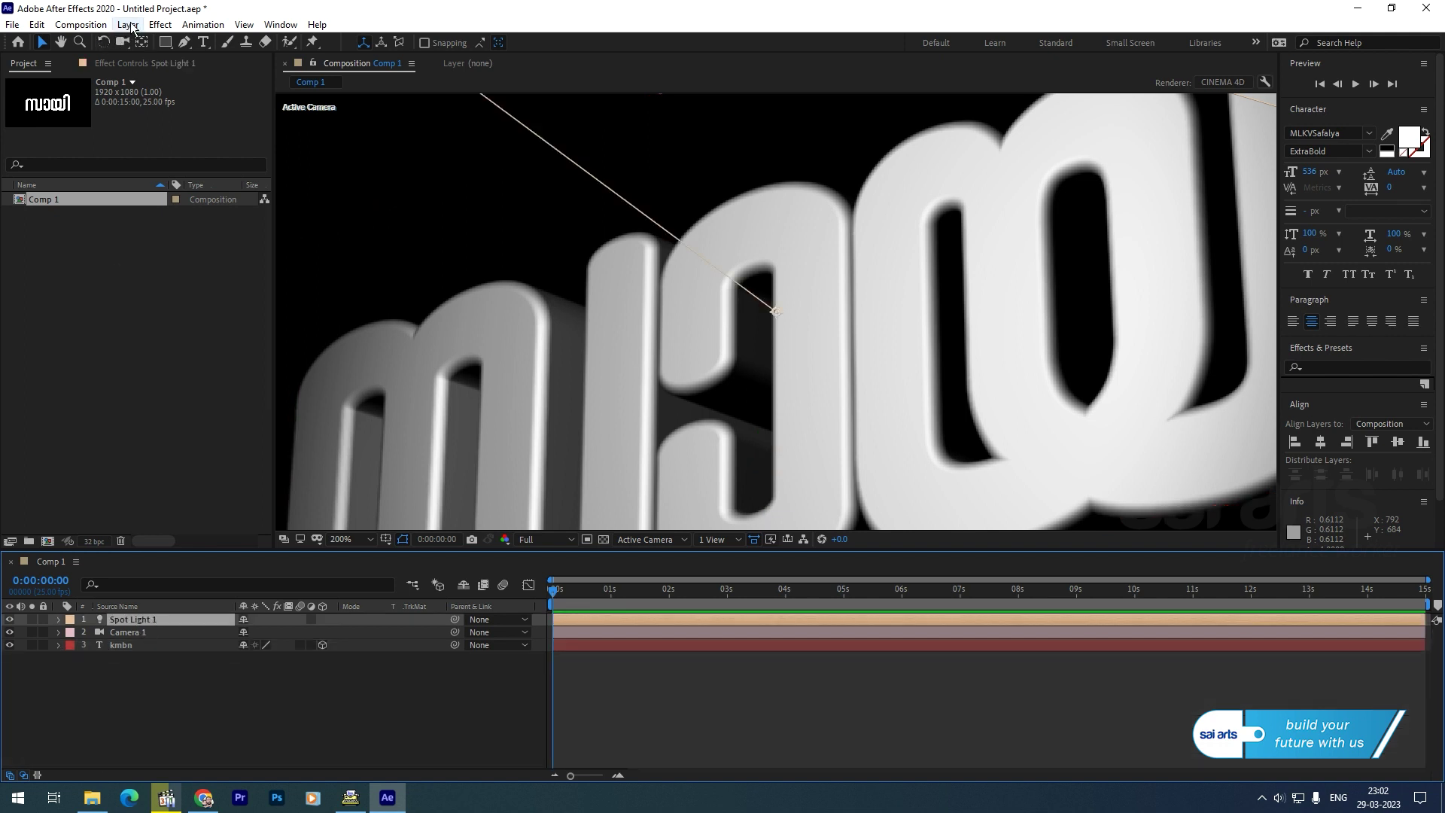
click(37, 24)
click(78, 215)
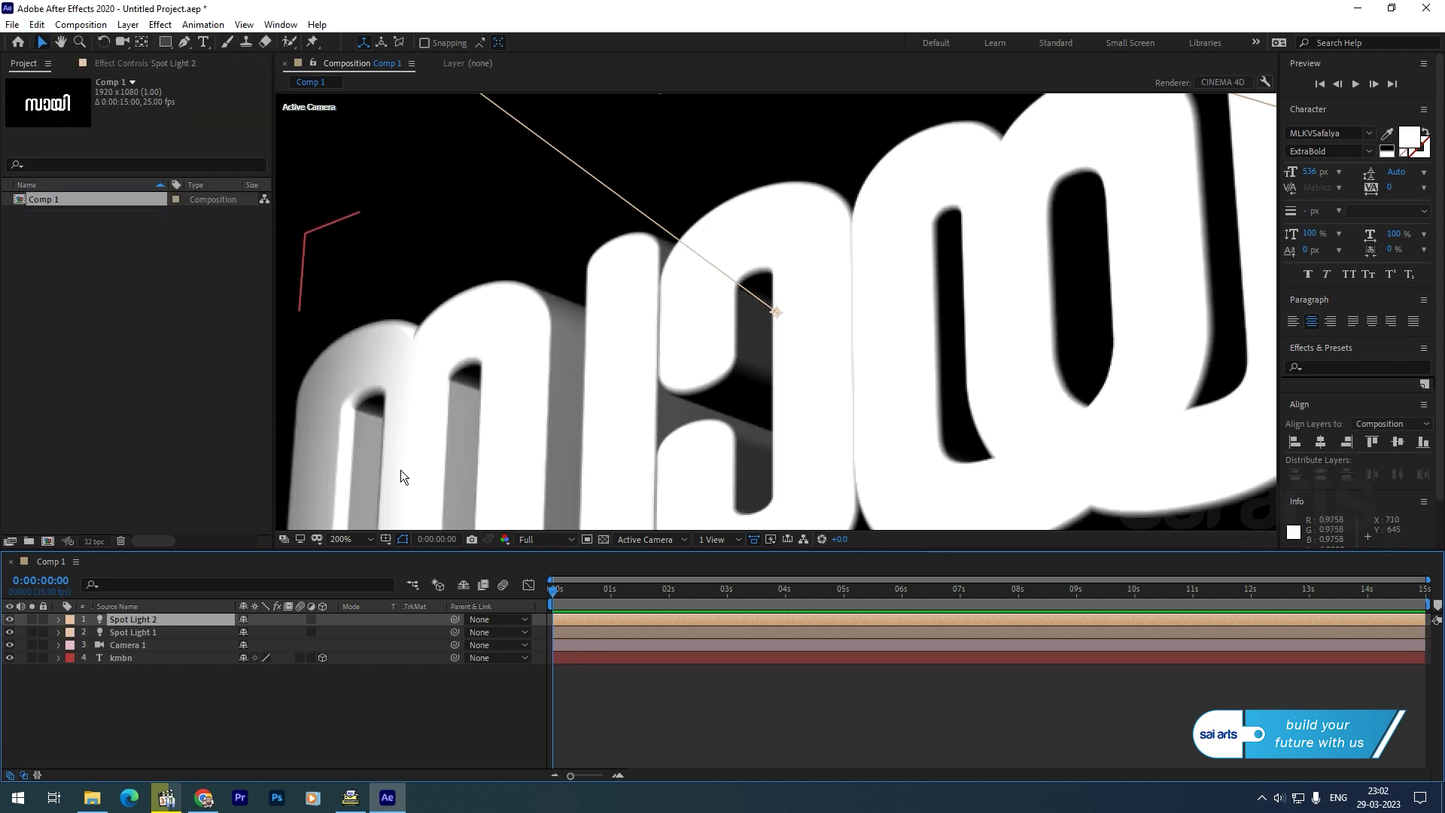
Move Spot Light 2 to the title's lower right, at 1721, 875, -80.7
key(p)
key(comma)
key(comma)
key(comma)
key(comma)
key(comma)
key(comma)
key(period)
key(period)
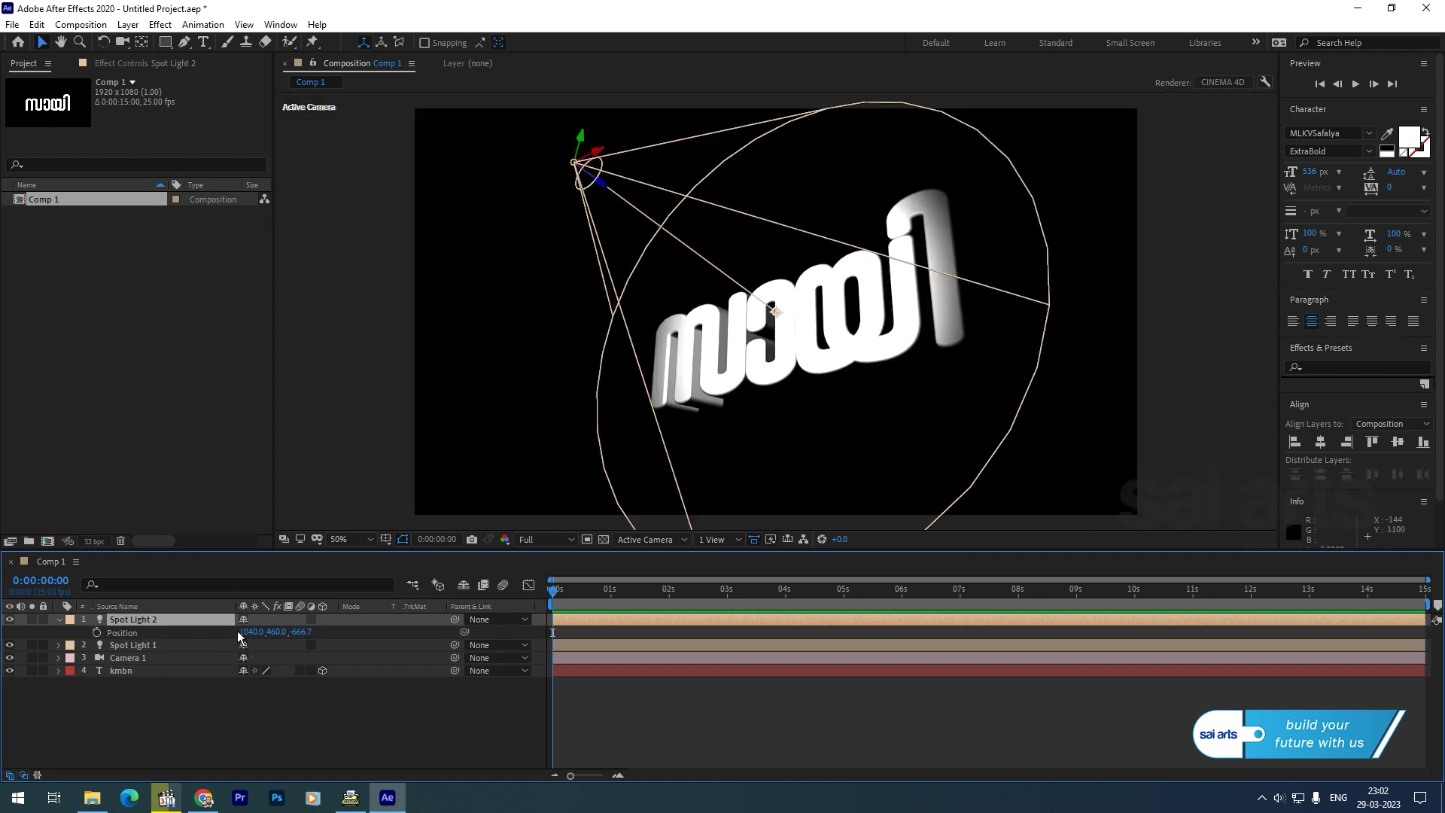
drag(241, 631, 374, 624)
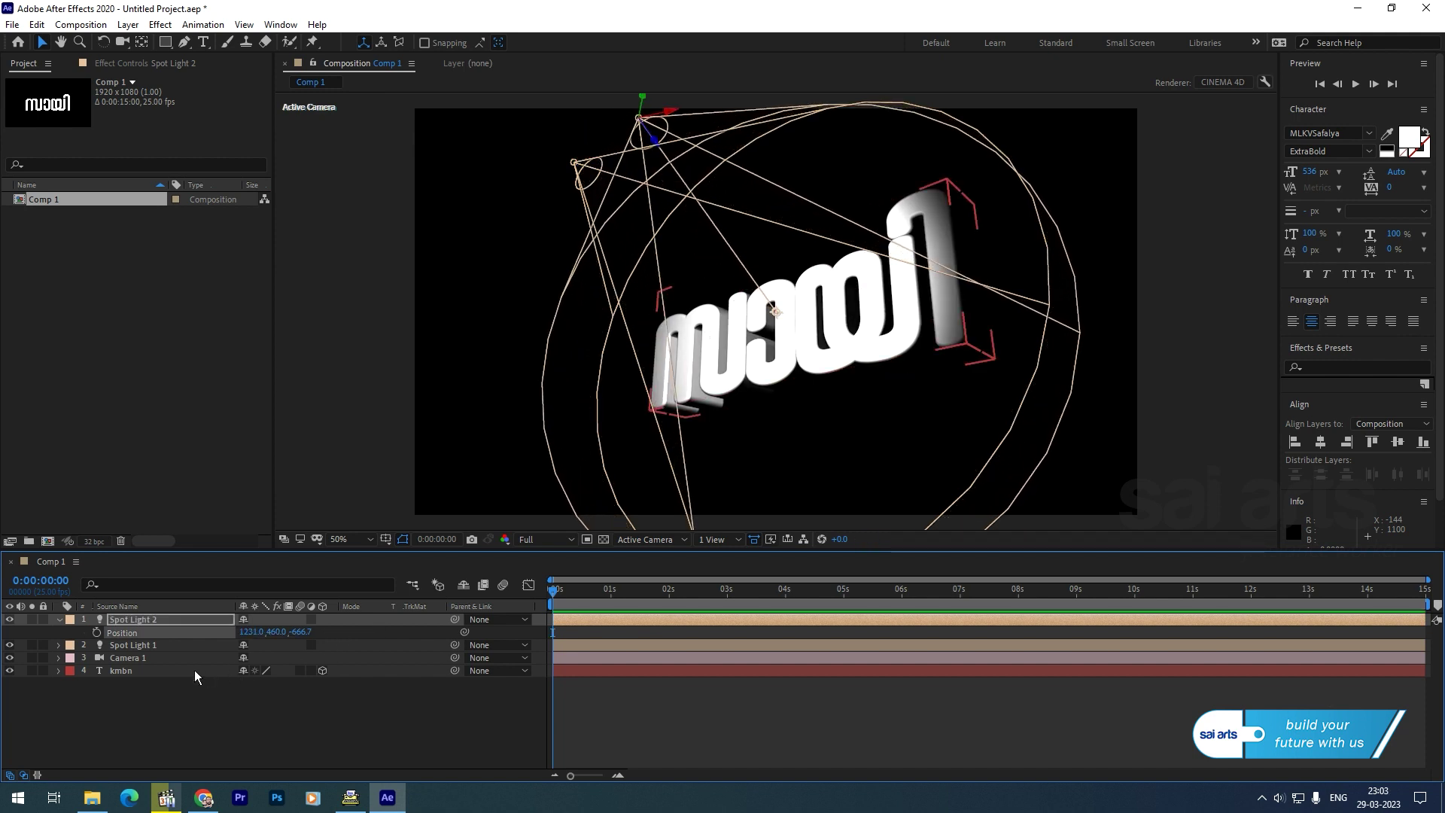
drag(300, 631, 631, 604)
drag(251, 631, 422, 598)
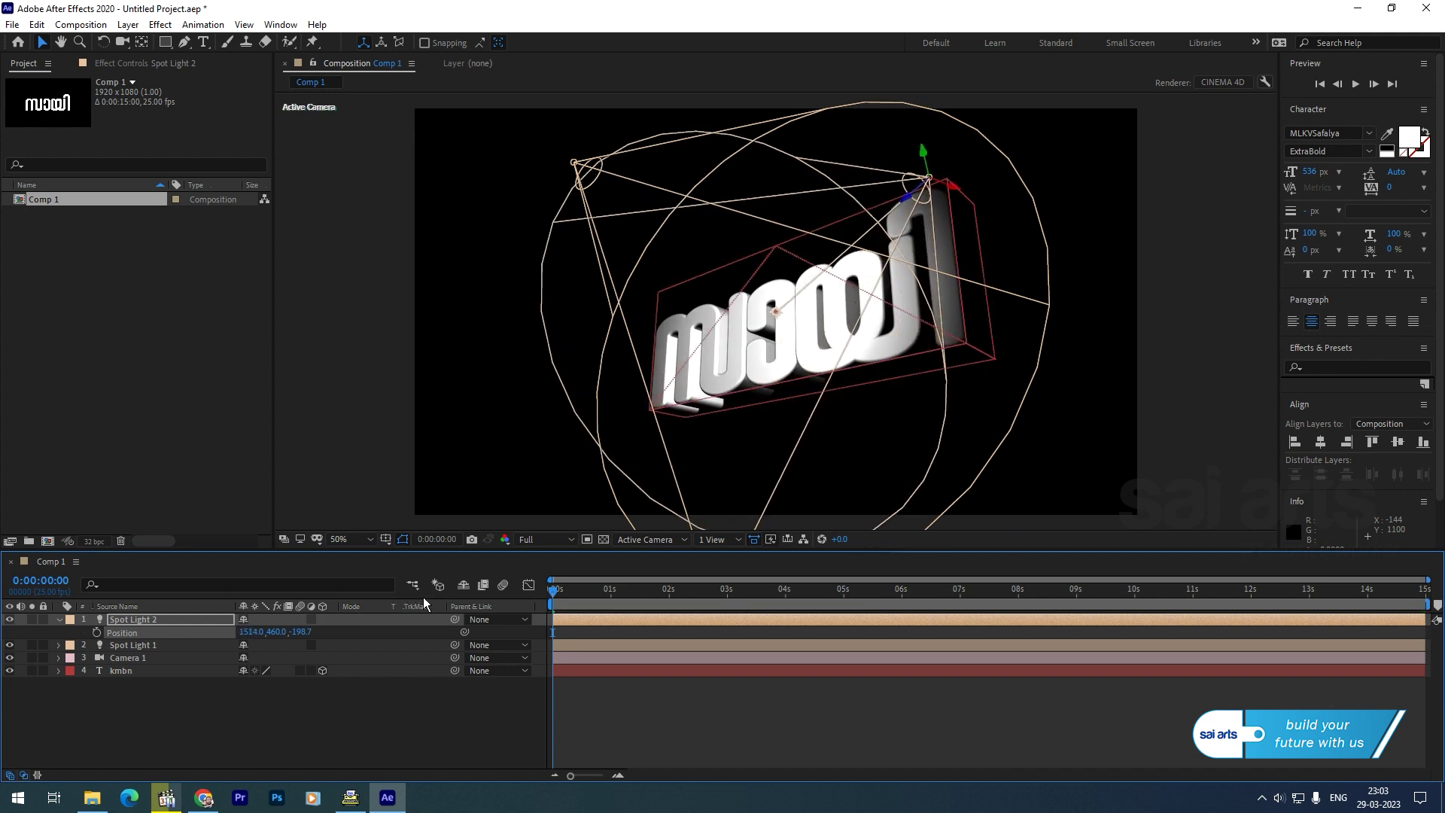
drag(274, 631, 663, 570)
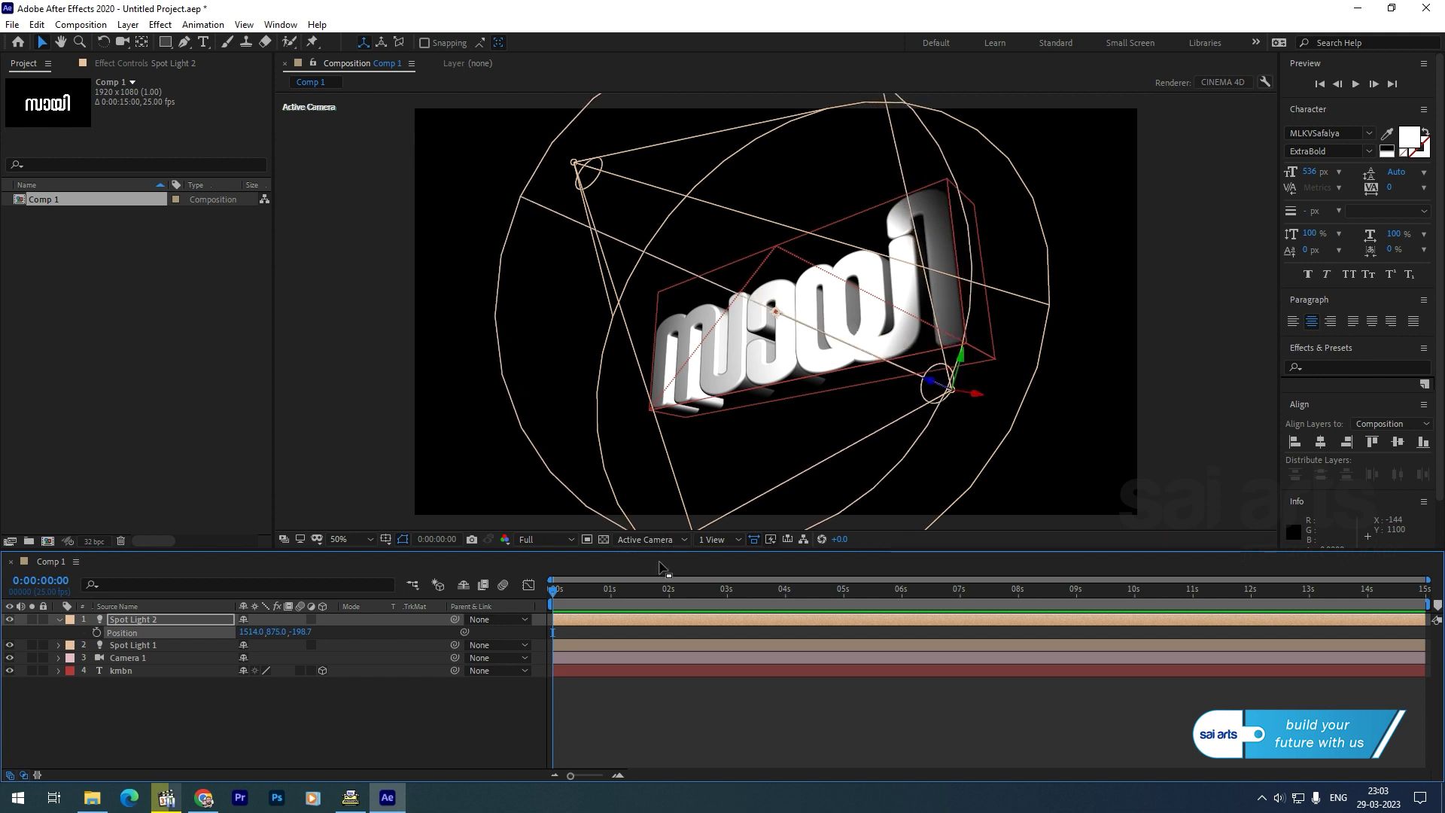
drag(303, 631, 374, 621)
drag(250, 631, 374, 609)
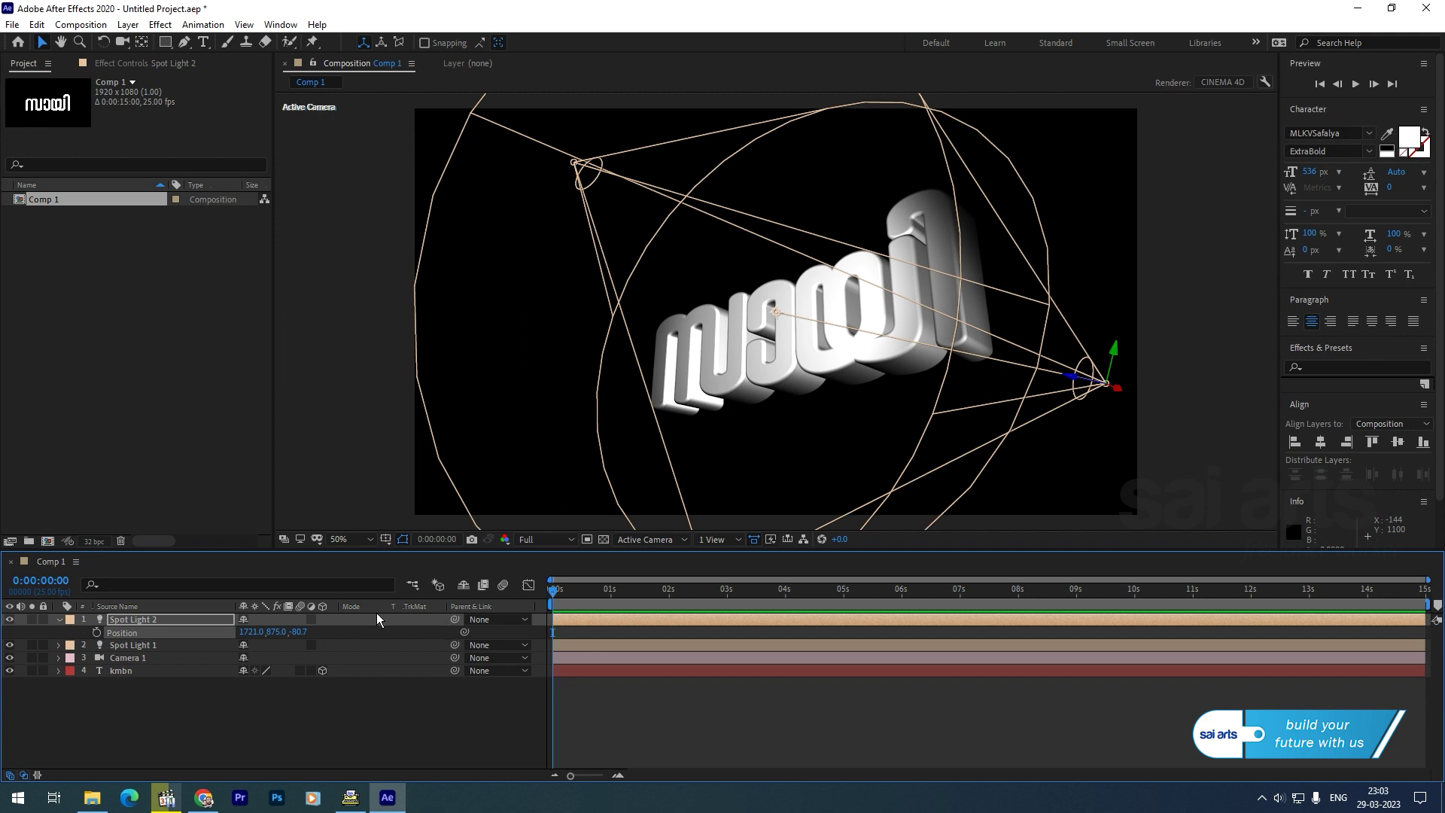
Expand the kmbn text layer to reveal its Material Options
click(120, 668)
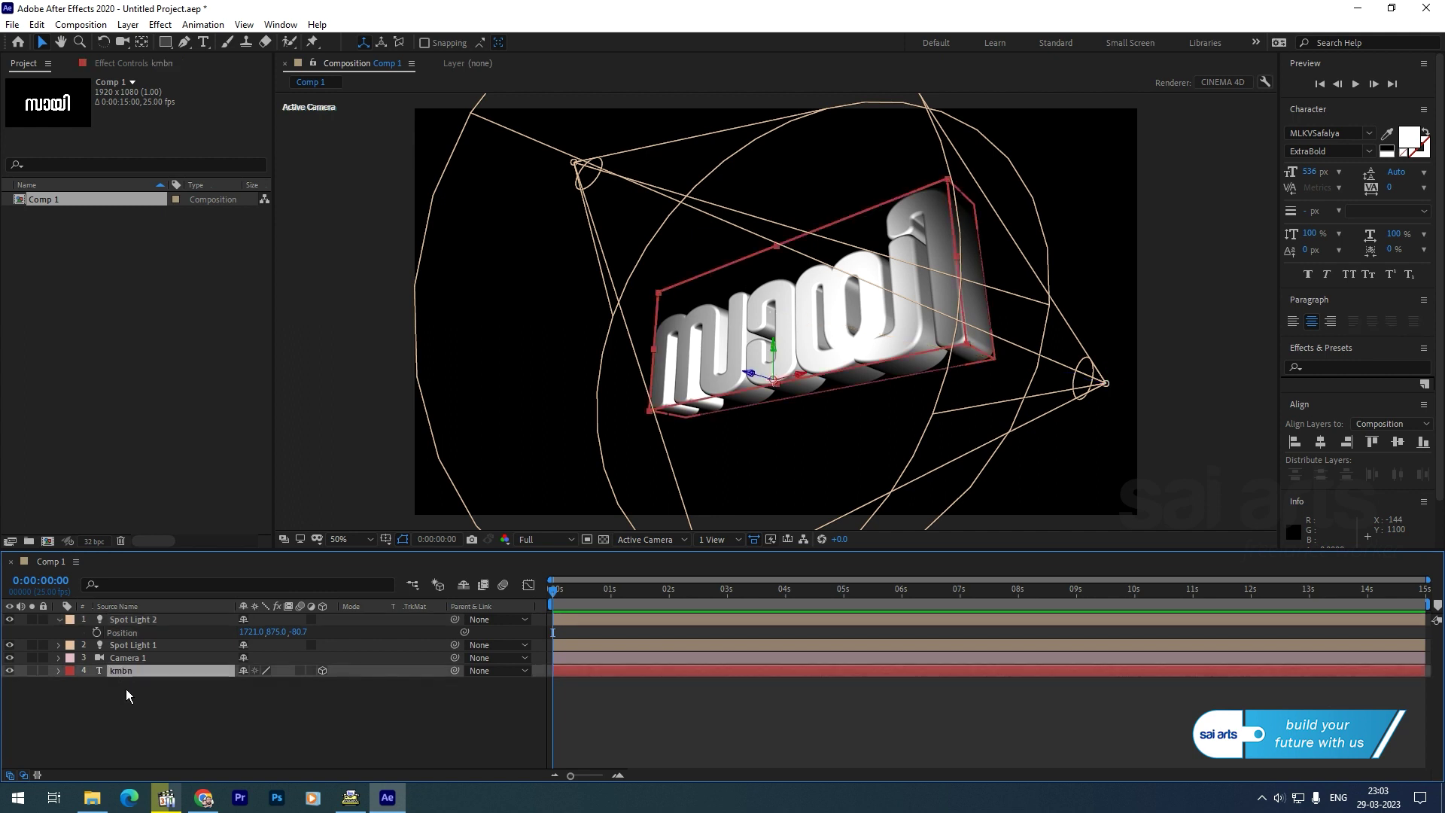
click(58, 670)
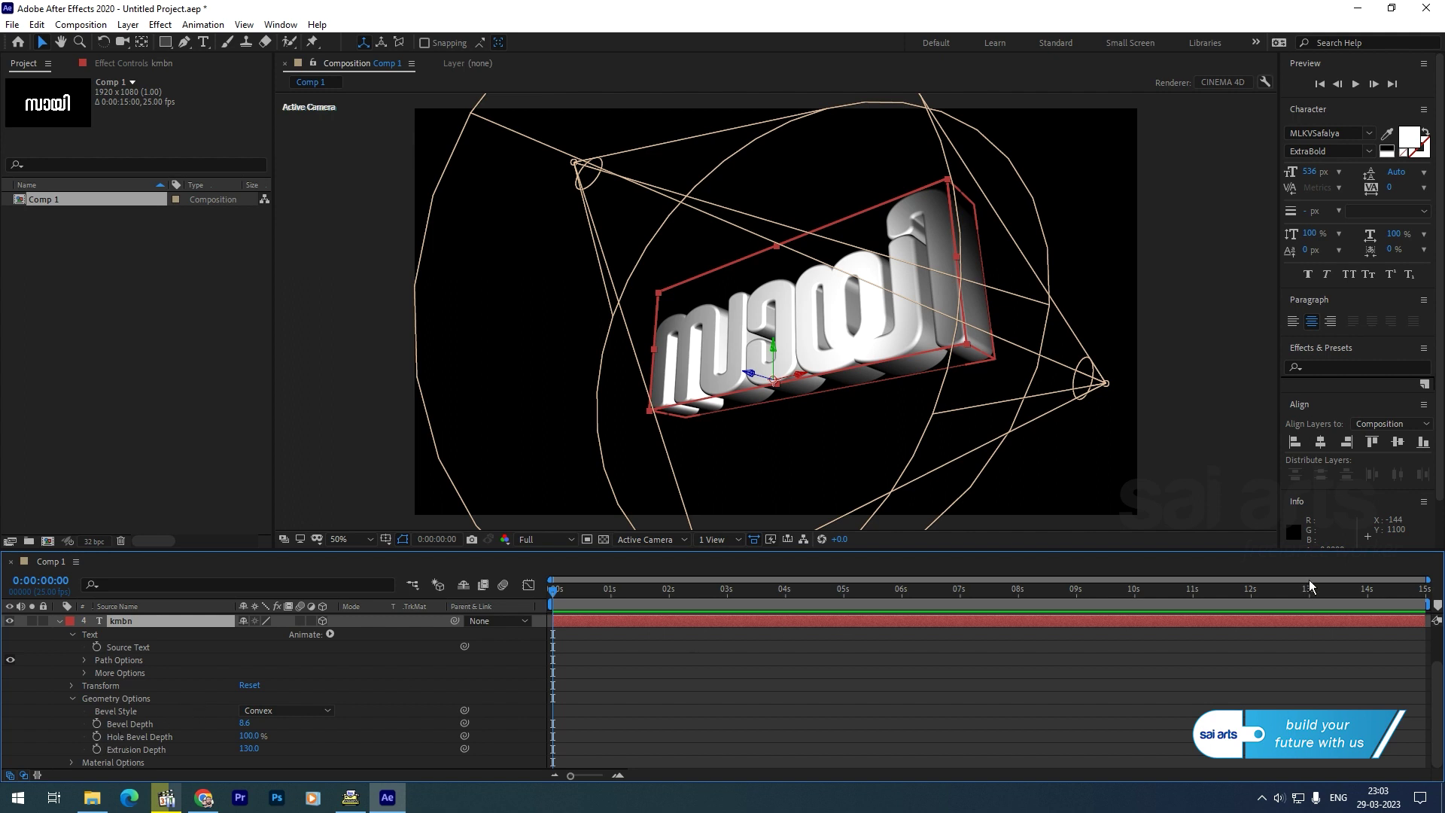
click(70, 762)
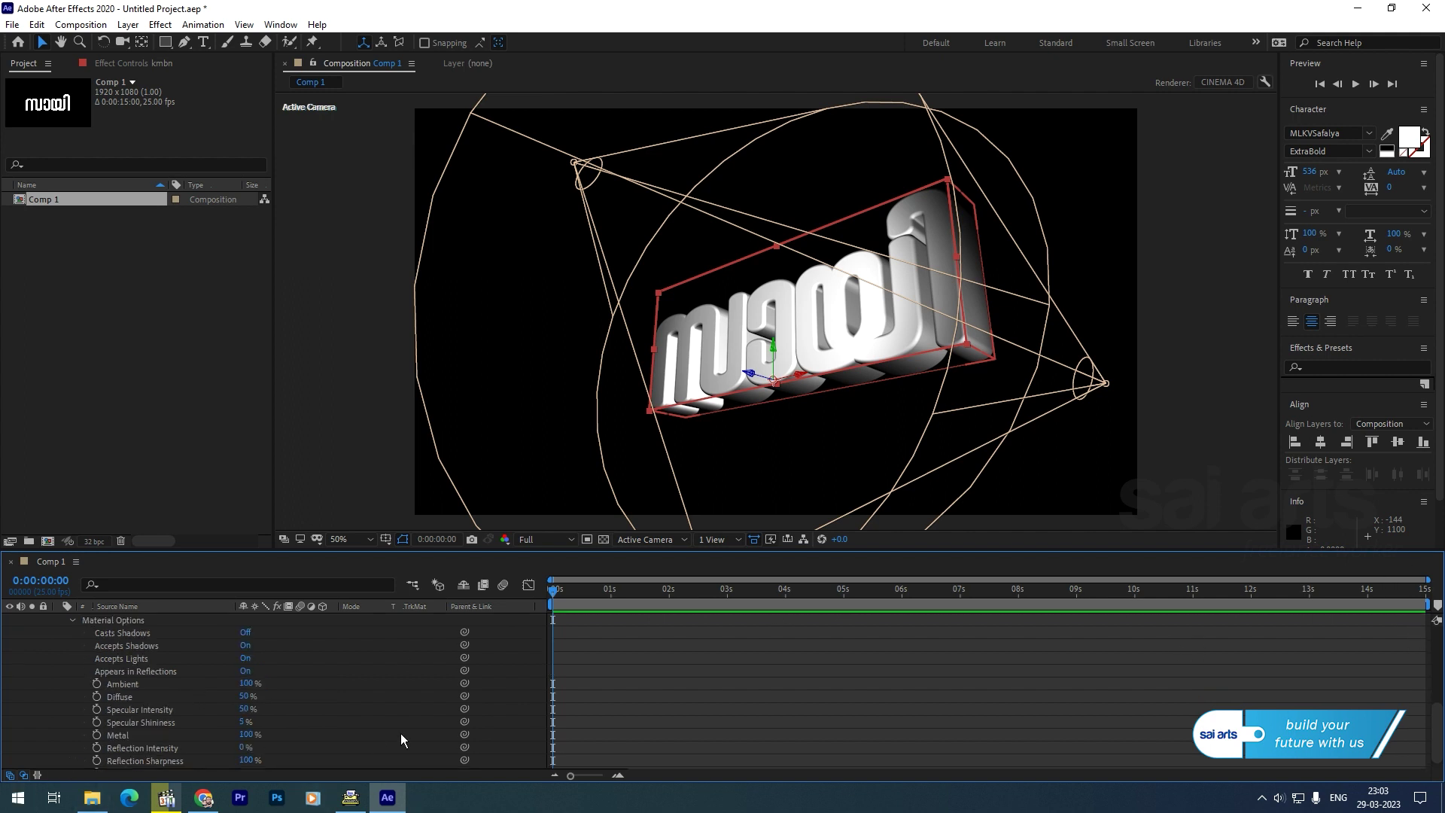
Make the title cast shadows and shift Spot Light 2 to about 1753, 897, -167.7
click(246, 633)
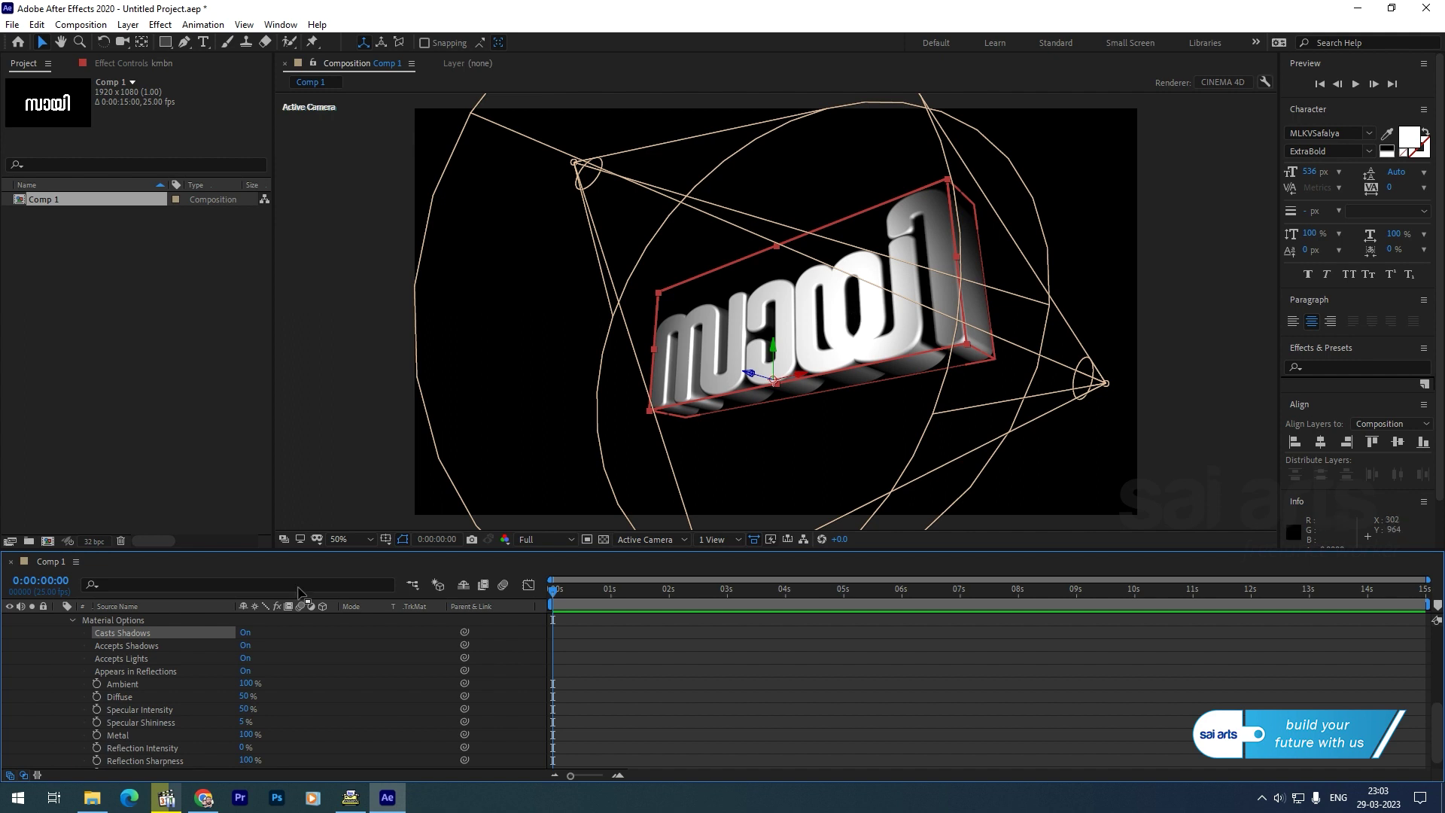
scroll(255, 688, up, 5)
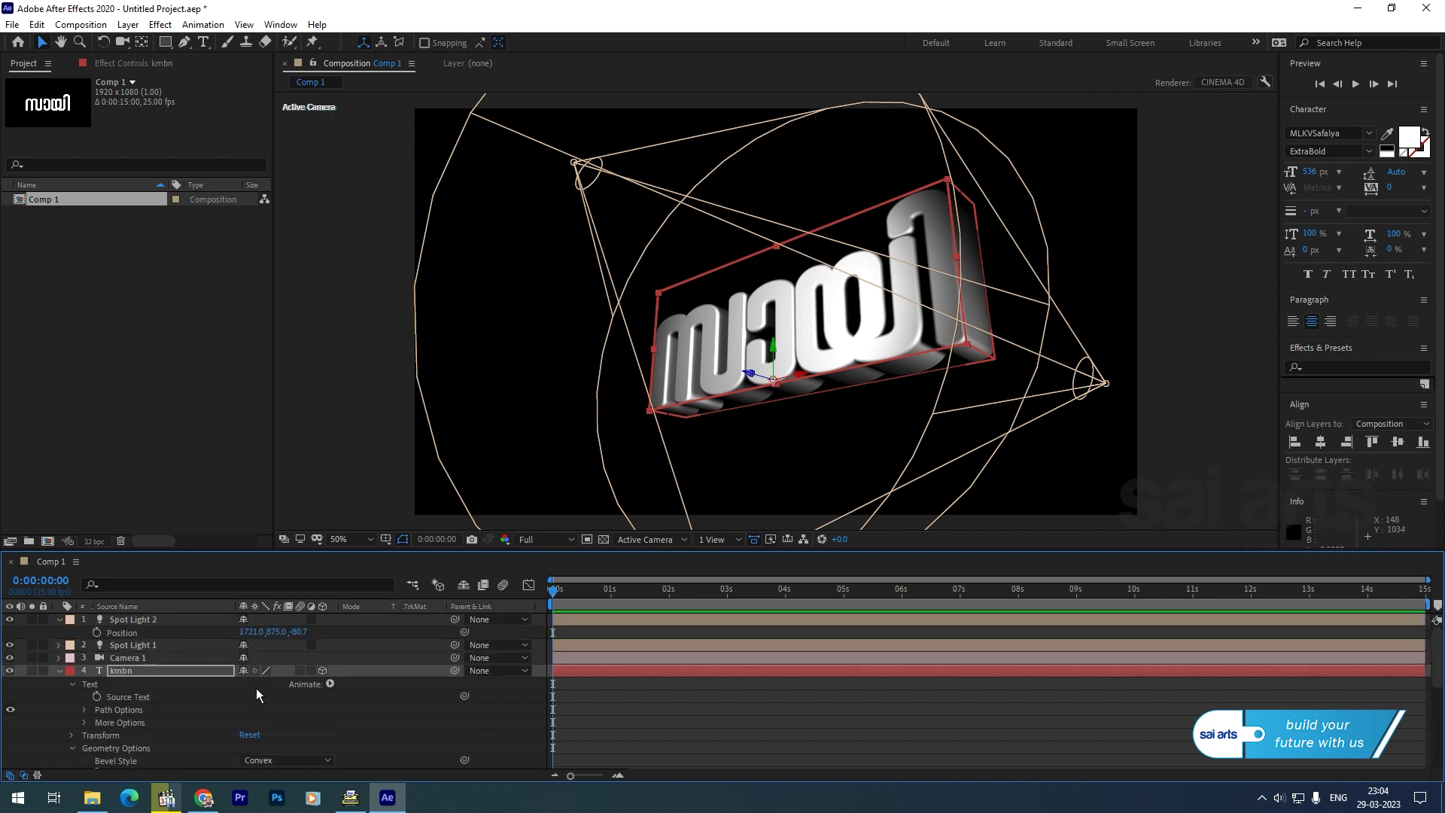
mouse_move(248, 631)
mouse_down()
mouse_move(293, 628)
mouse_move(243, 647)
mouse_up()
click(276, 632)
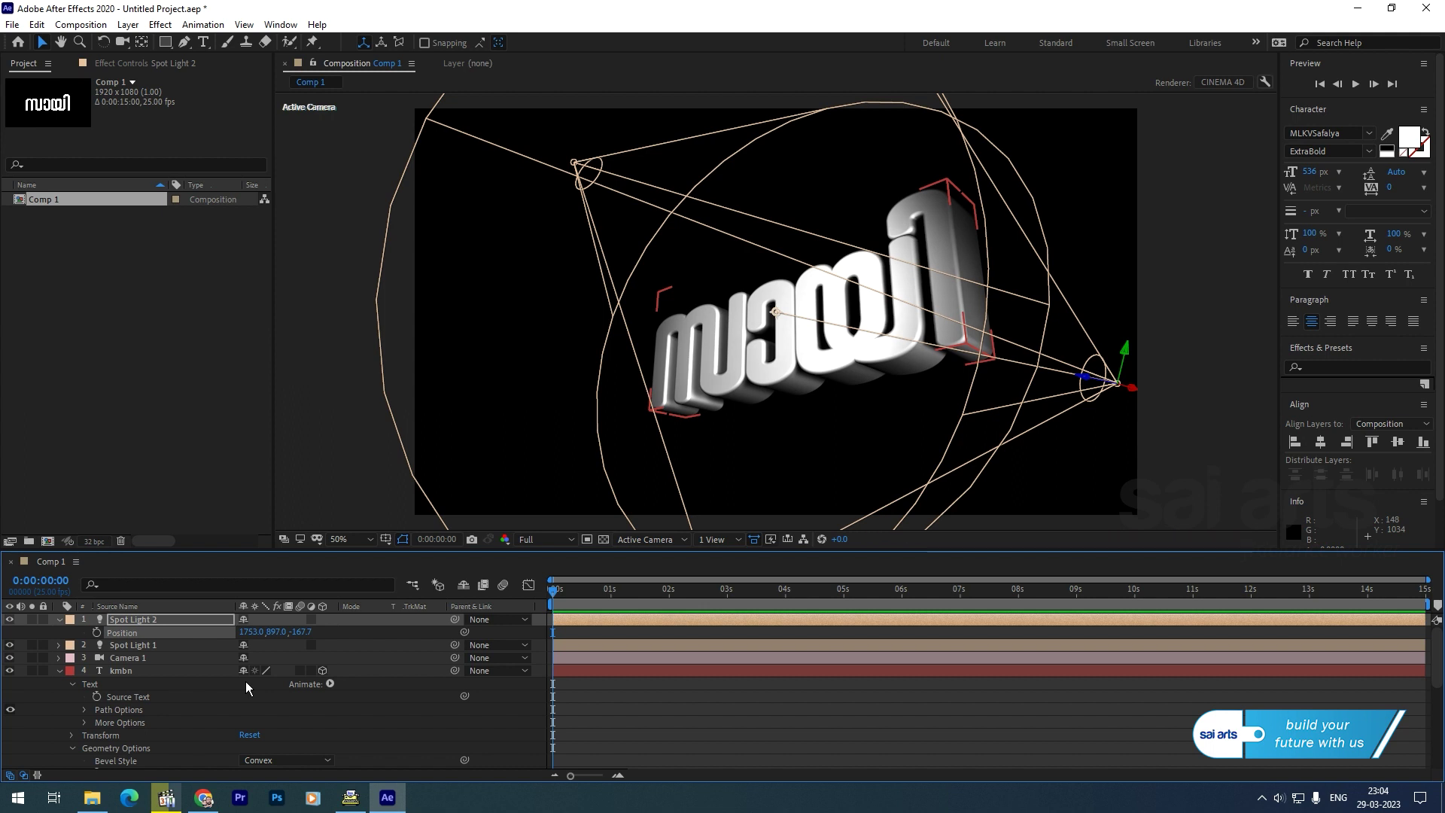
Change Spot Light 1's colour to gold C09500, after first trying red
click(120, 646)
click(60, 645)
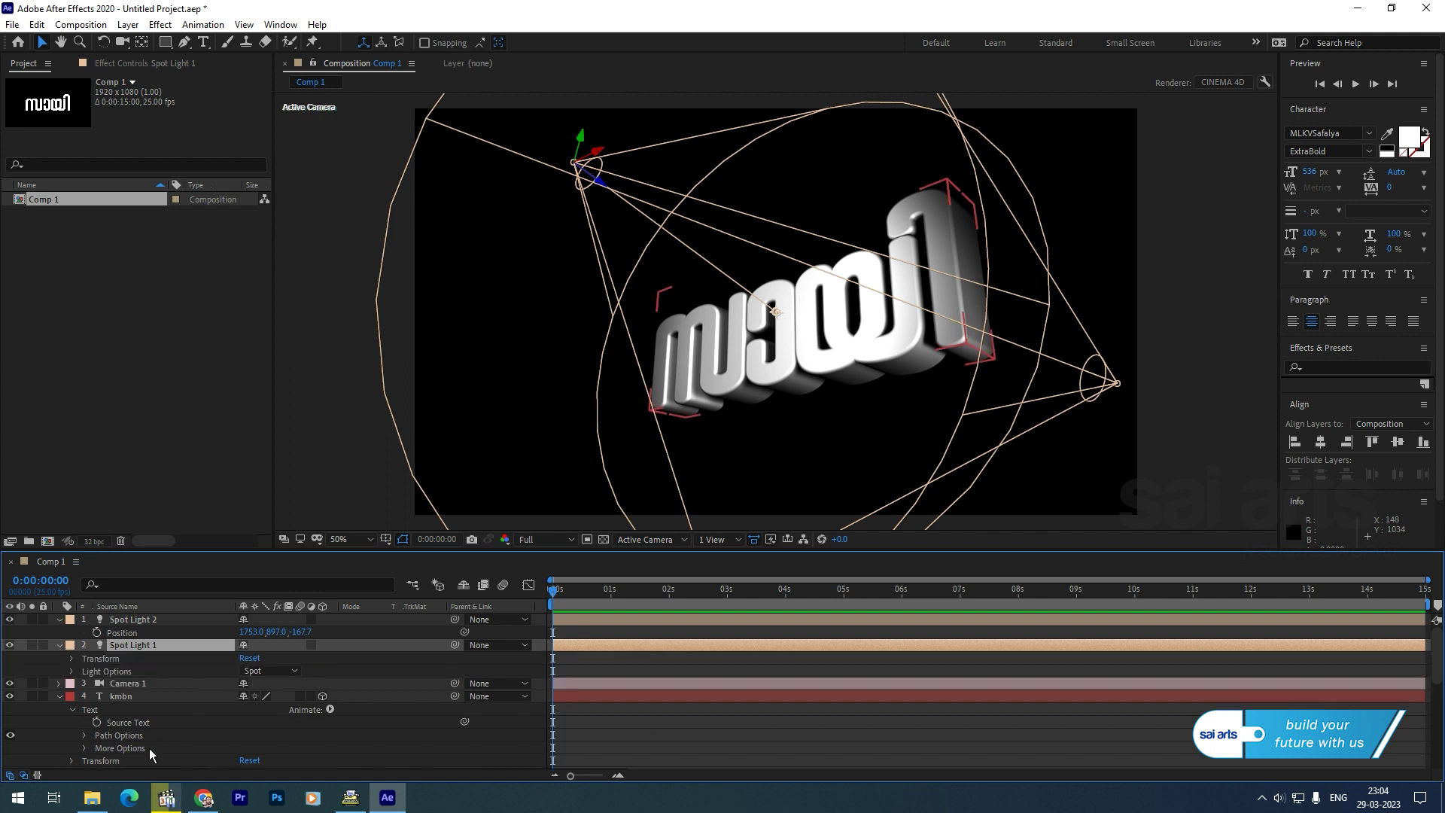
click(72, 670)
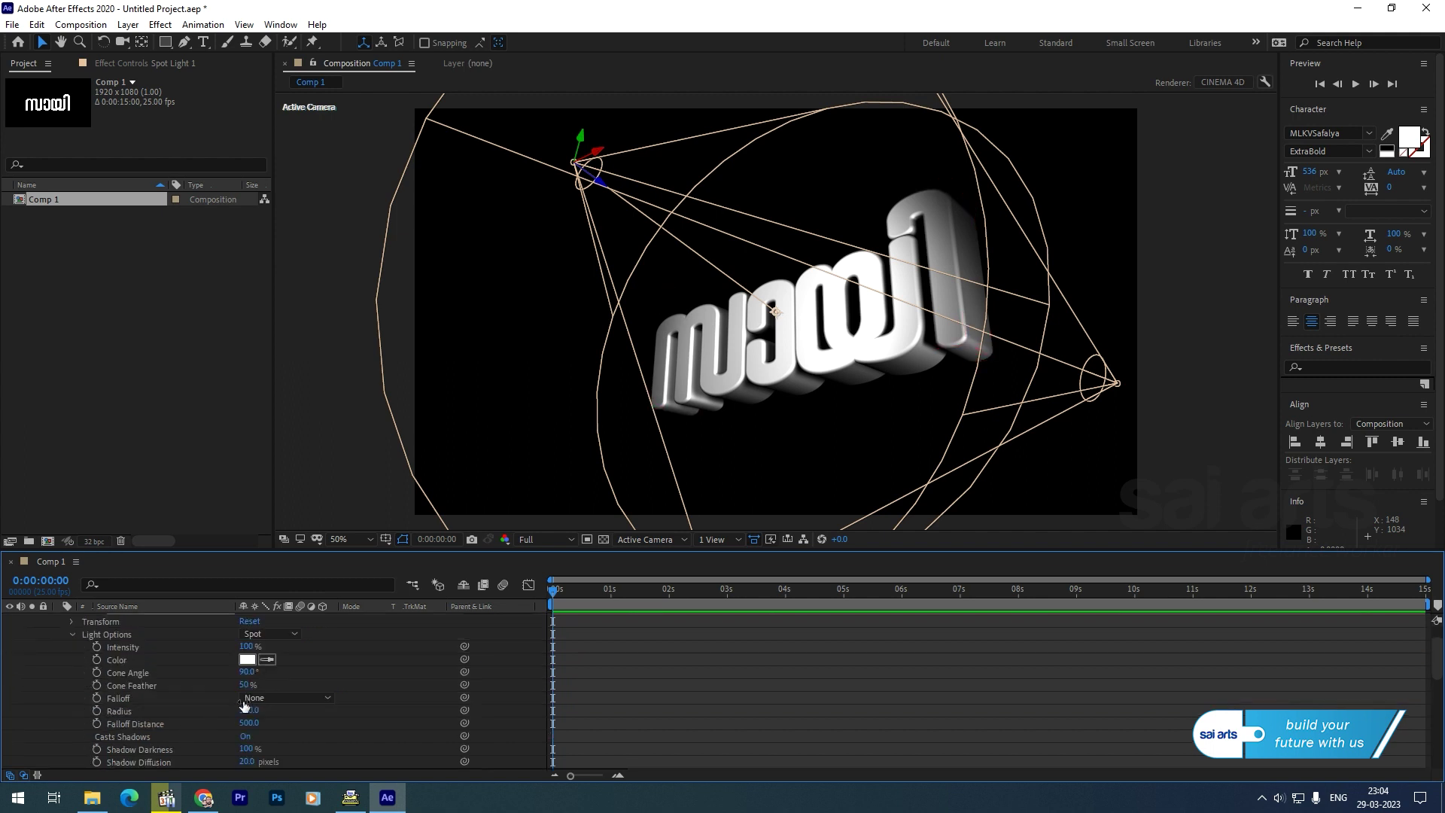
click(247, 660)
drag(281, 377, 294, 361)
click(444, 321)
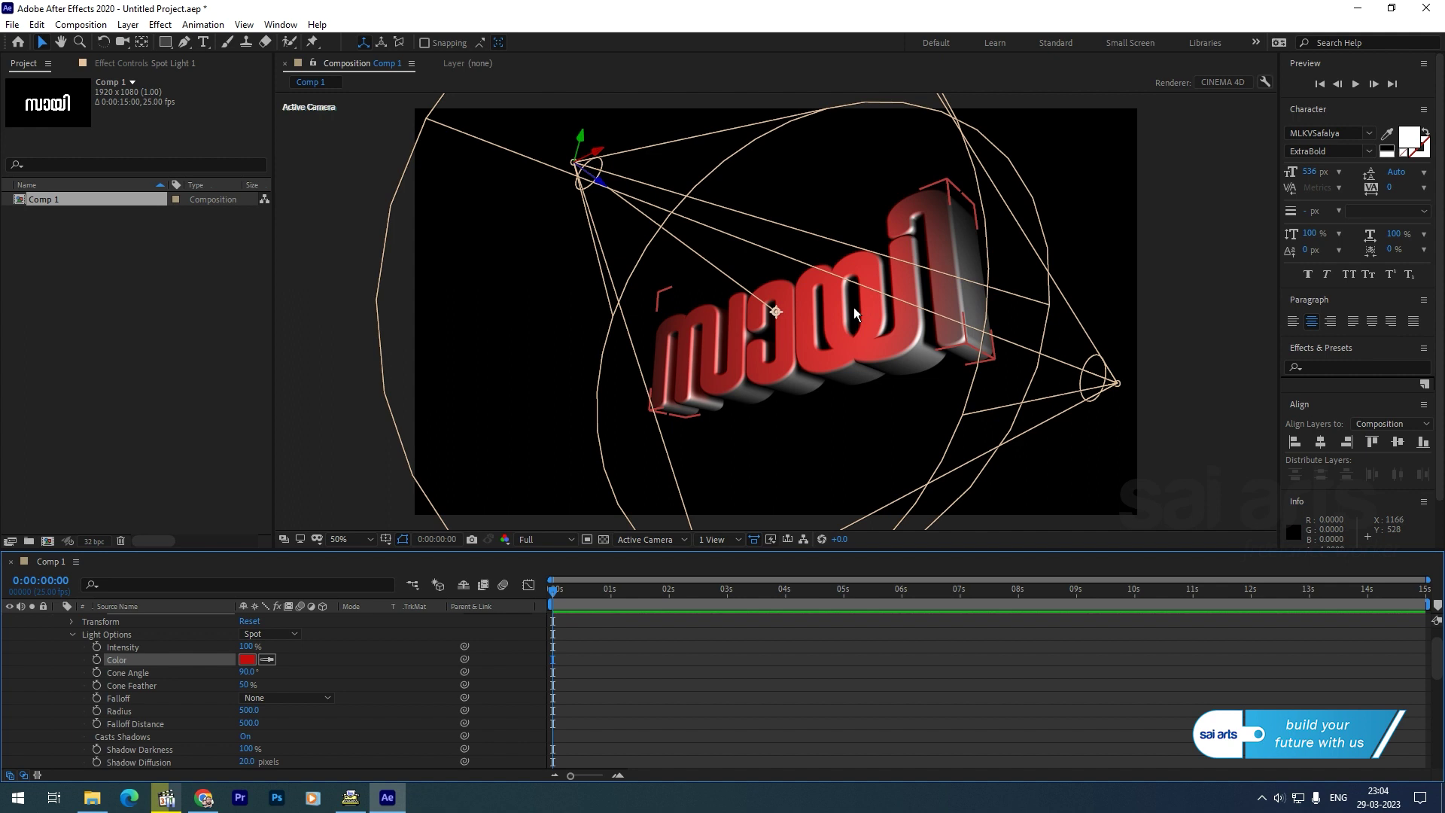
click(247, 659)
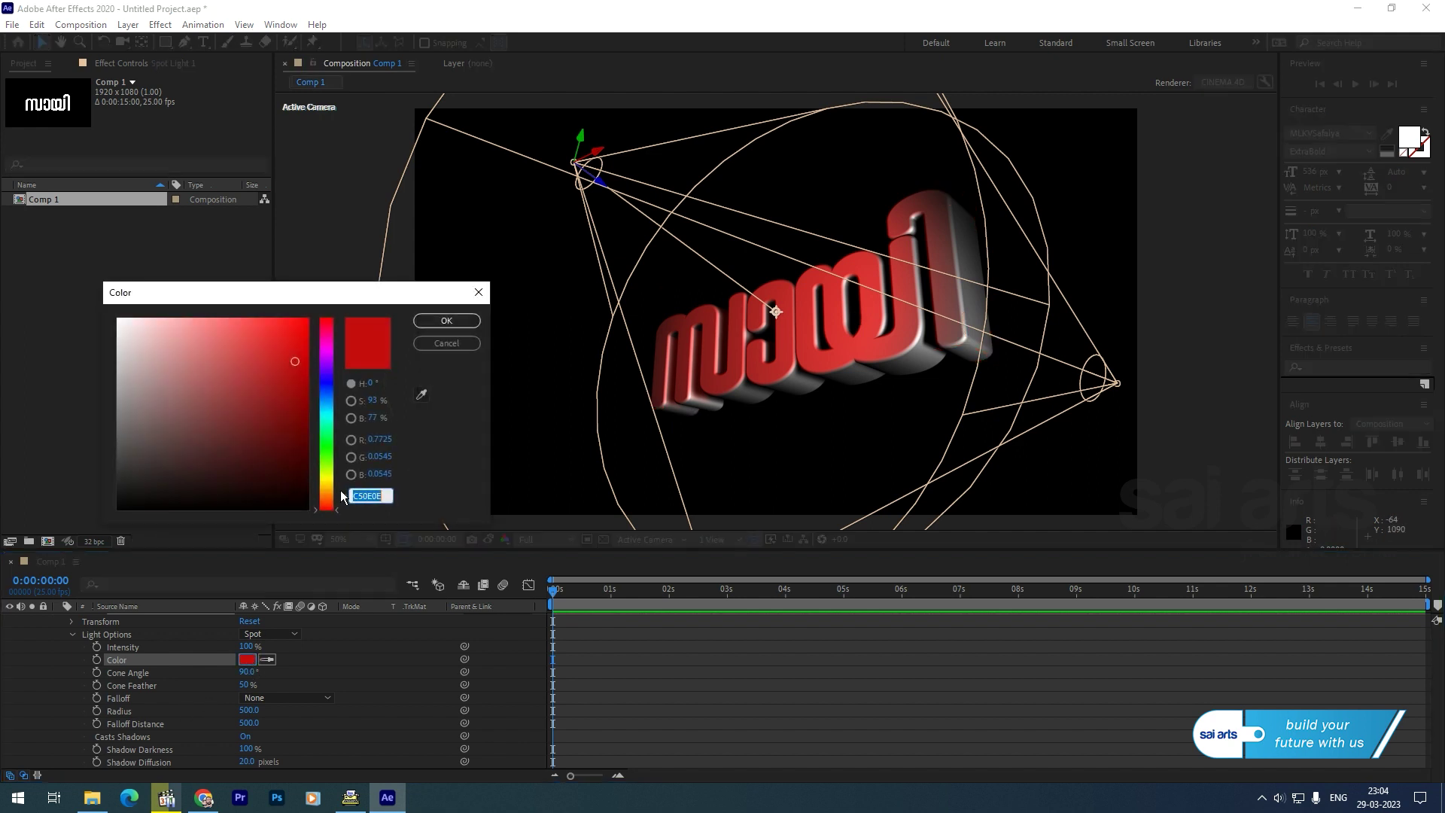
click(328, 485)
drag(277, 348, 323, 365)
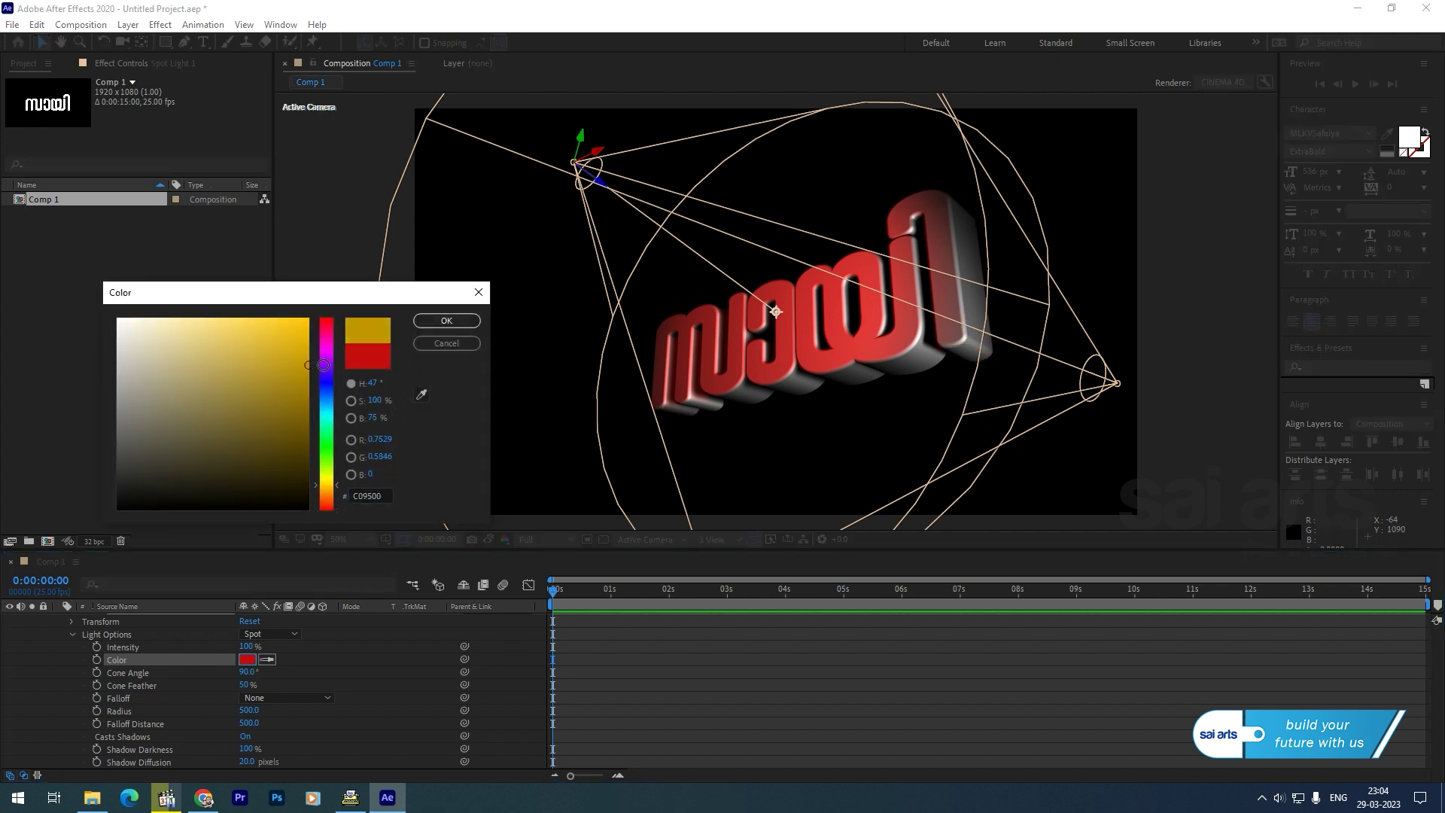
click(430, 324)
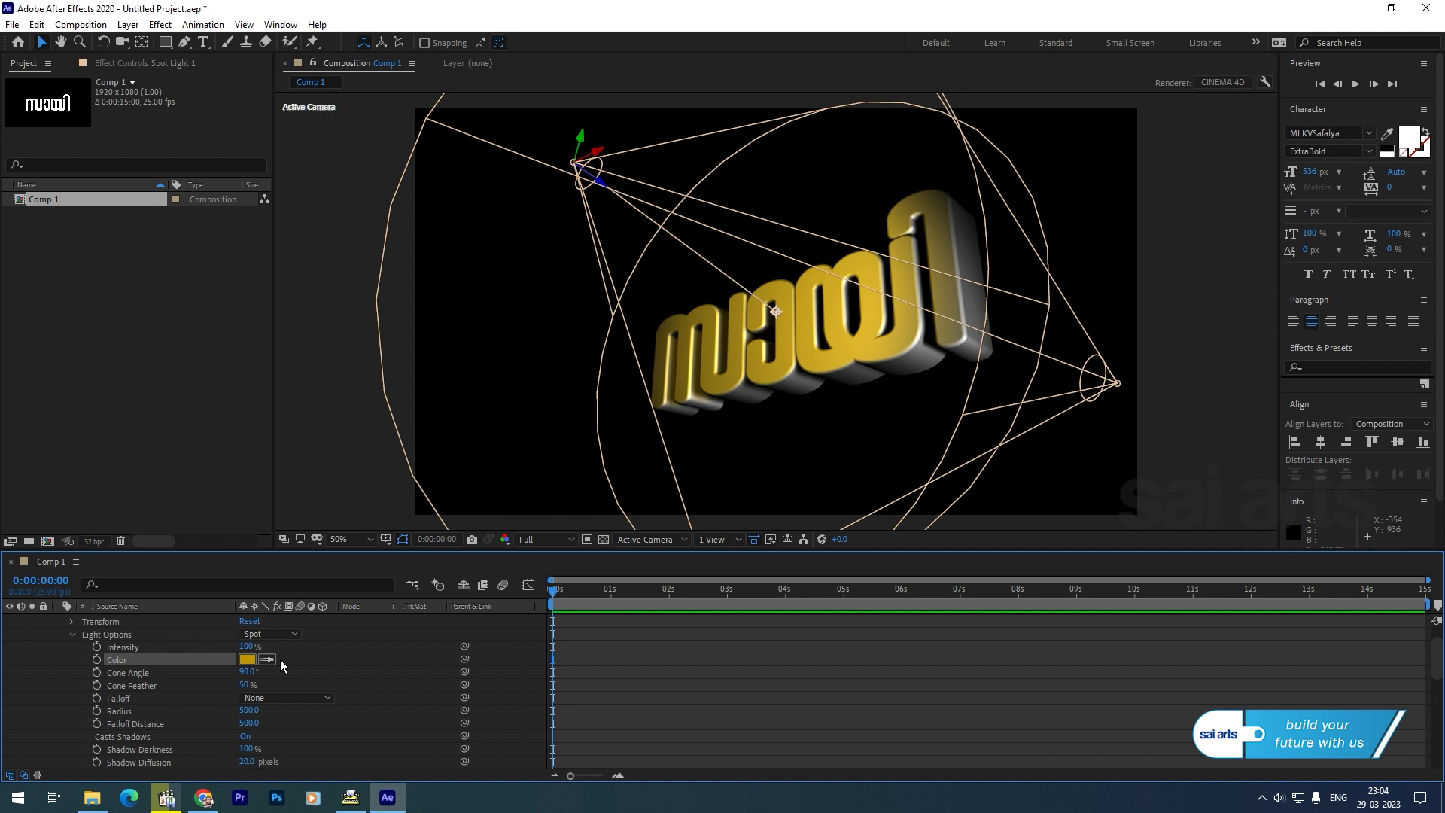
scroll(152, 687, up, 2)
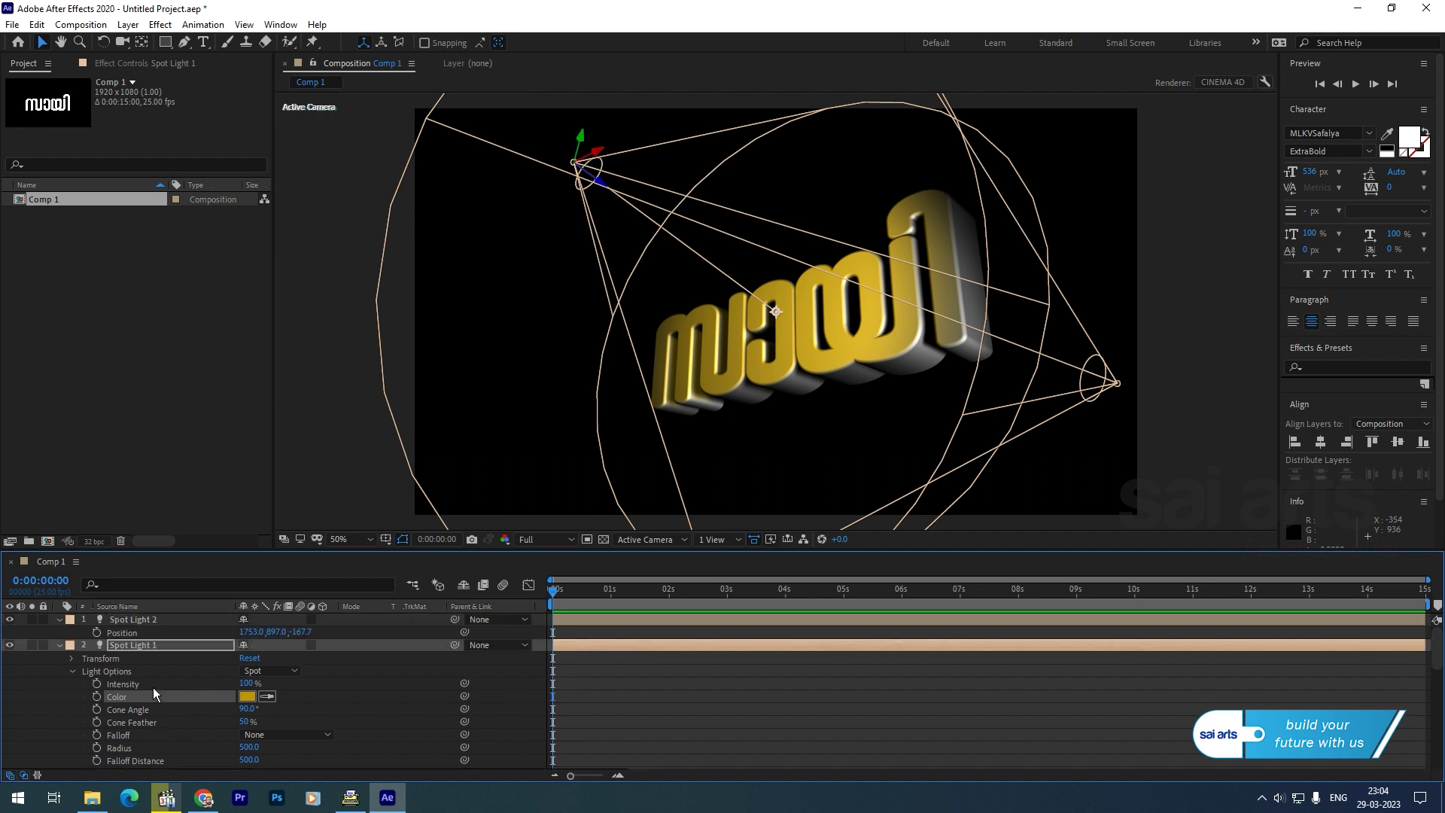
Open Spot Light 2's Light Options and try a light blue colour
click(143, 621)
click(60, 620)
click(60, 619)
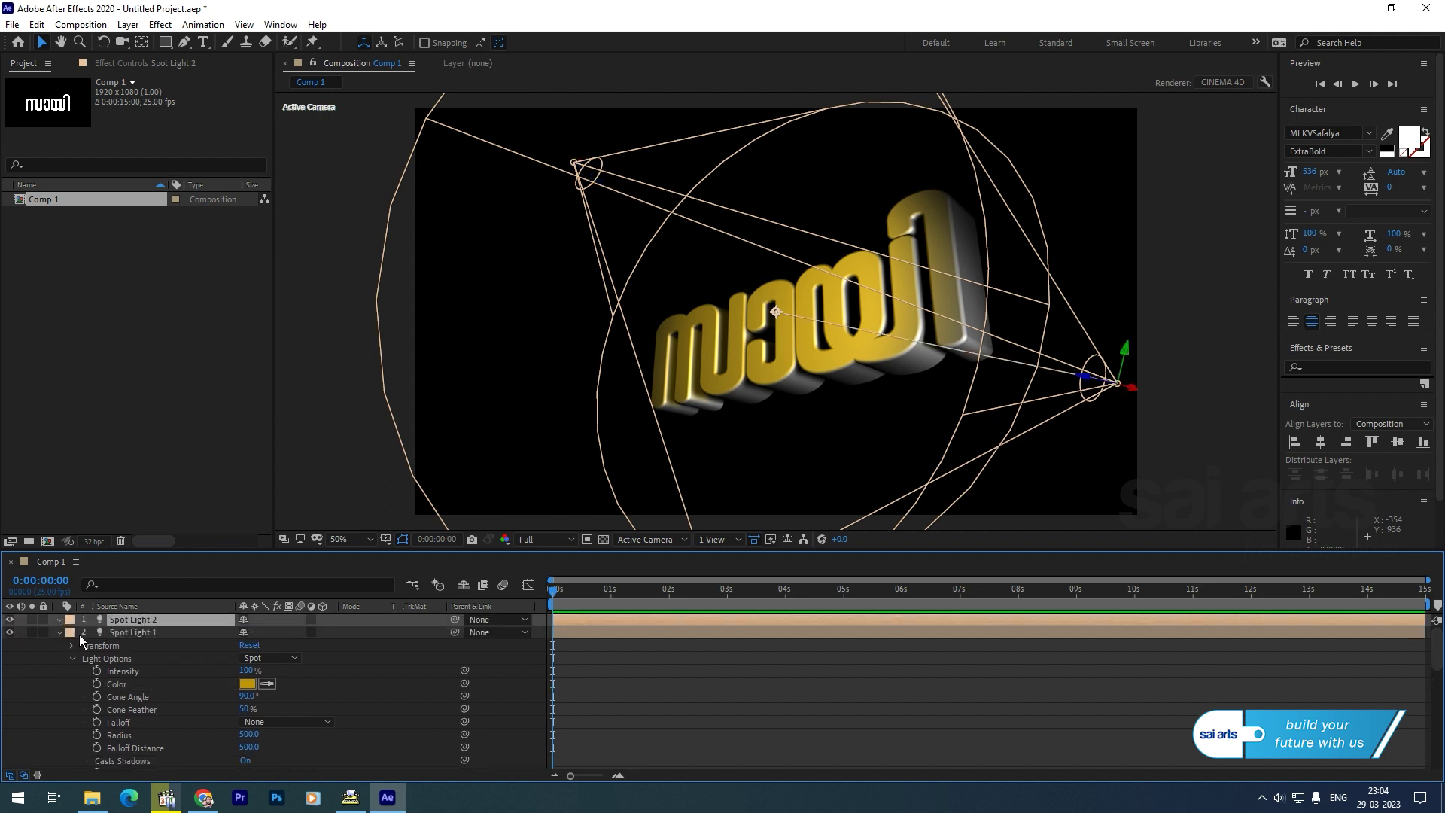
click(71, 722)
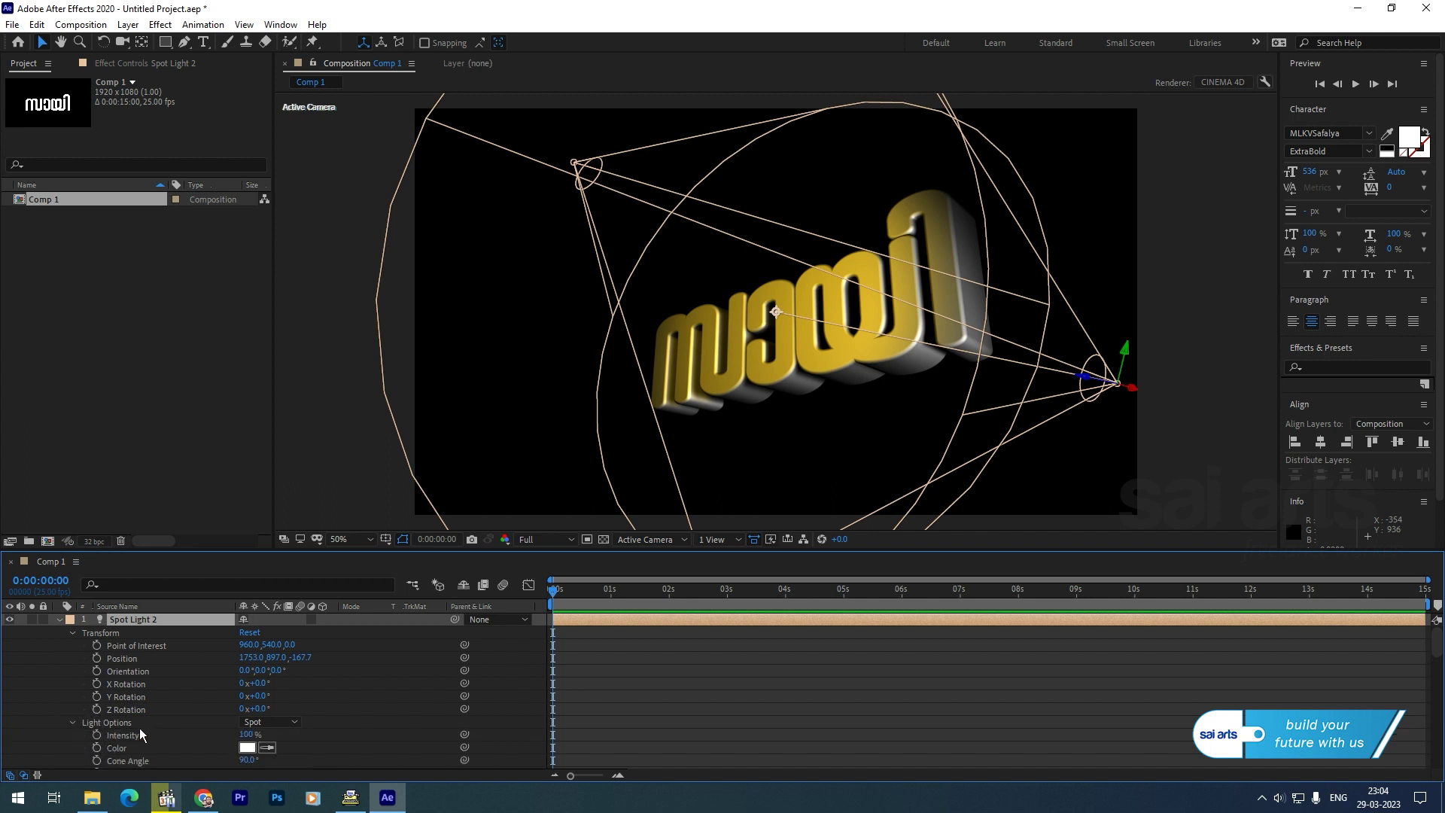
scroll(205, 686, down, 5)
click(248, 660)
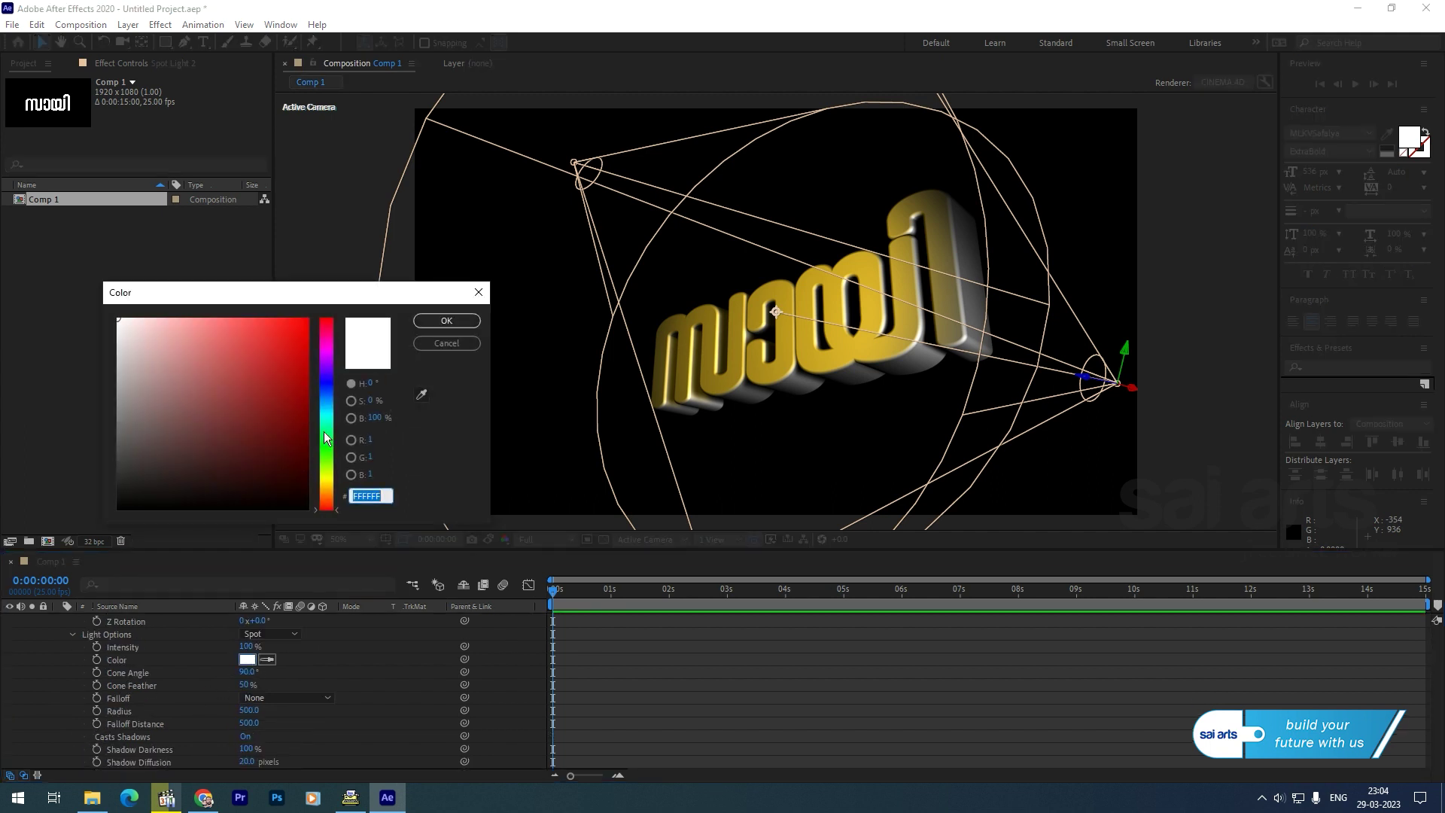
click(325, 400)
click(236, 322)
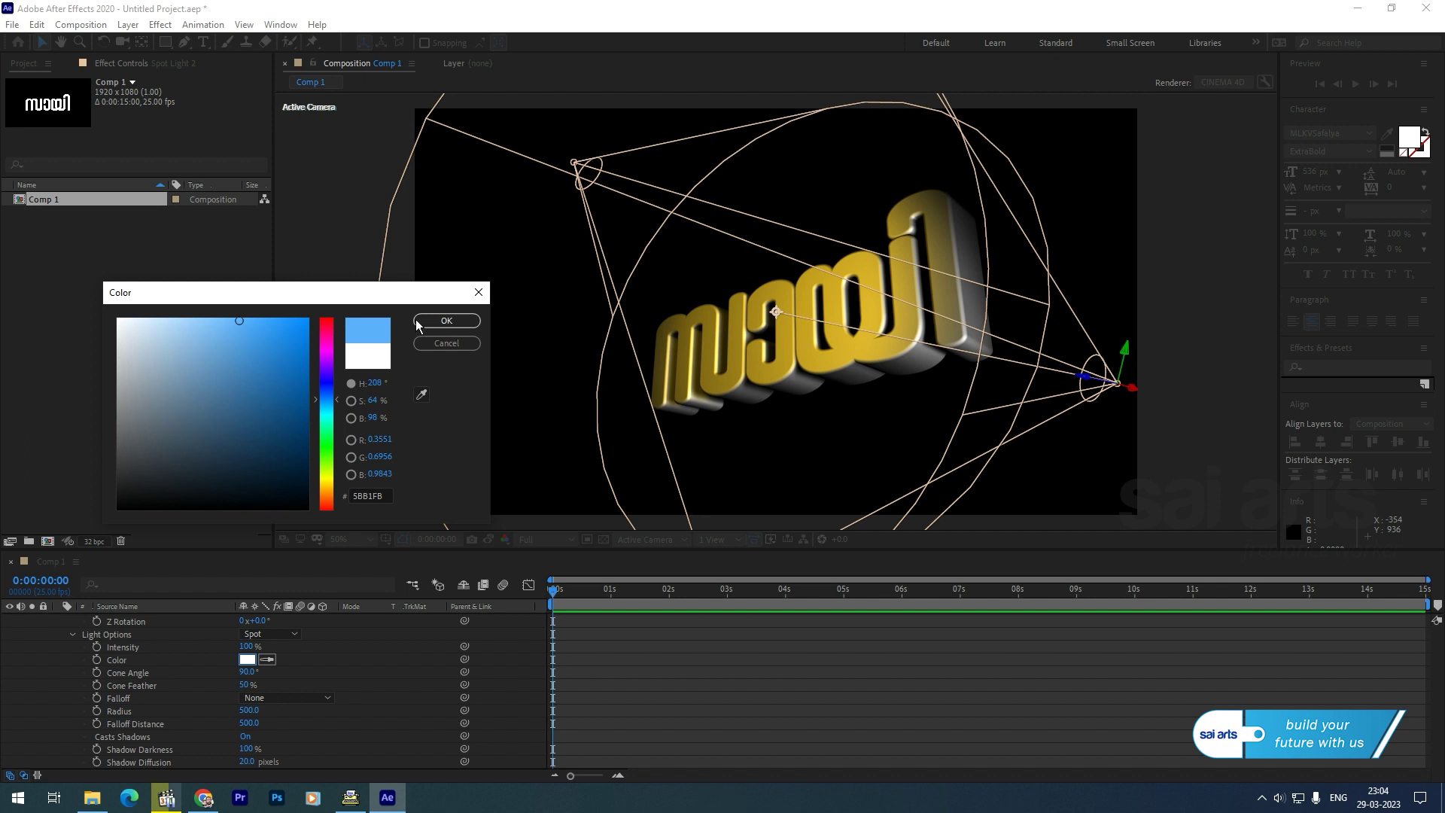
click(446, 320)
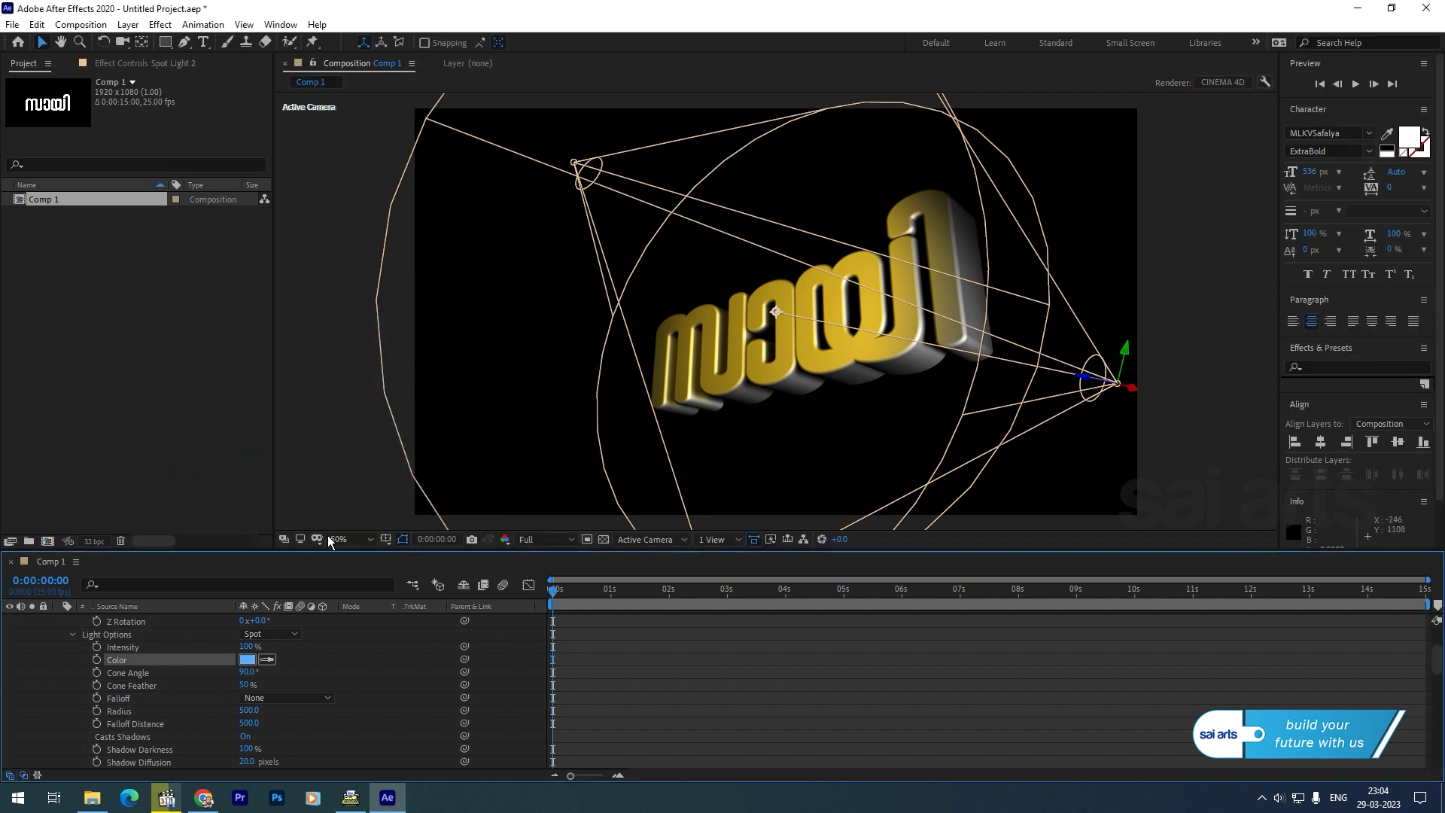
Change Spot Light 2's colour to deep red B91100
click(248, 660)
click(326, 500)
drag(293, 375, 311, 374)
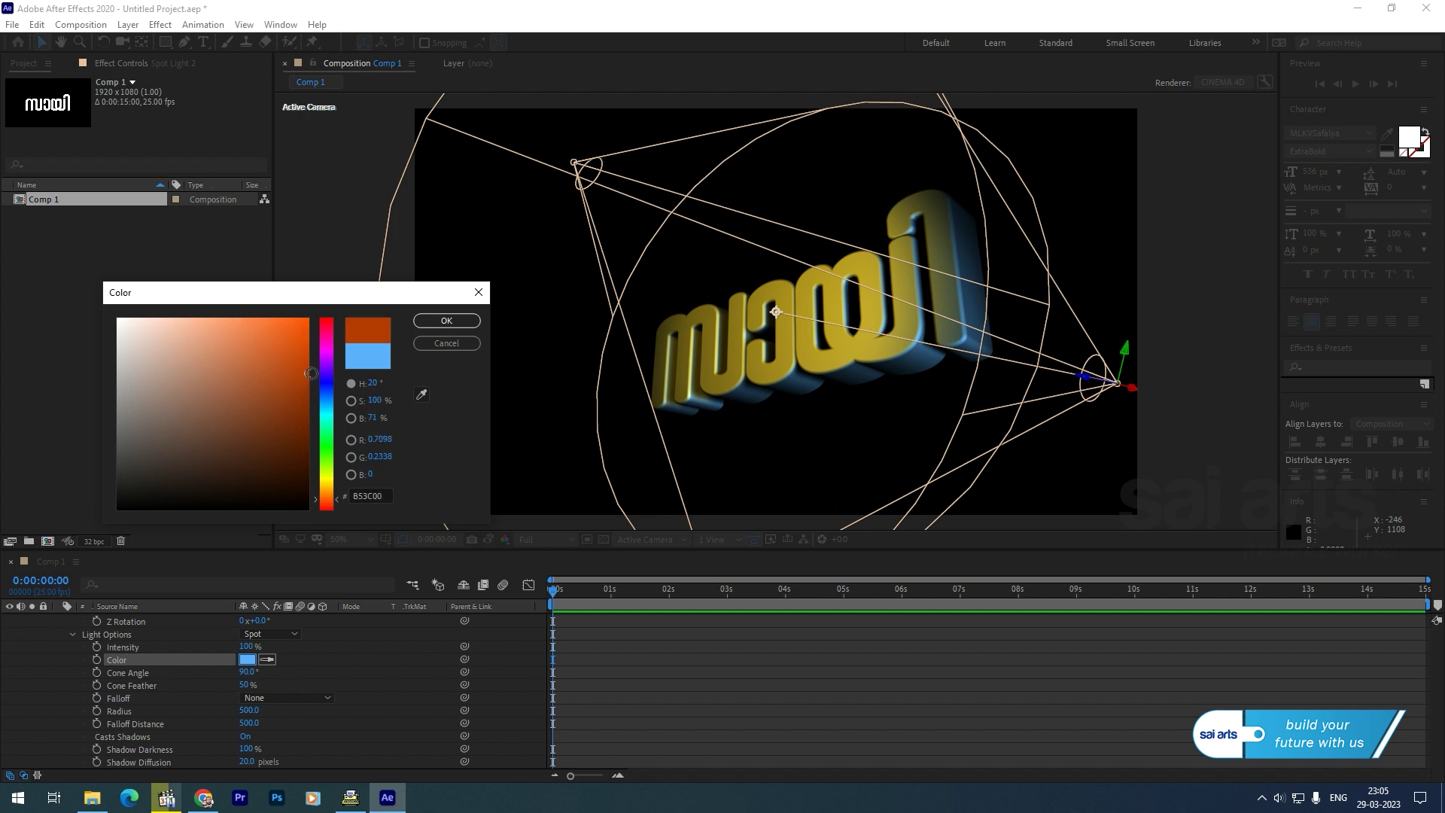
click(327, 501)
click(451, 322)
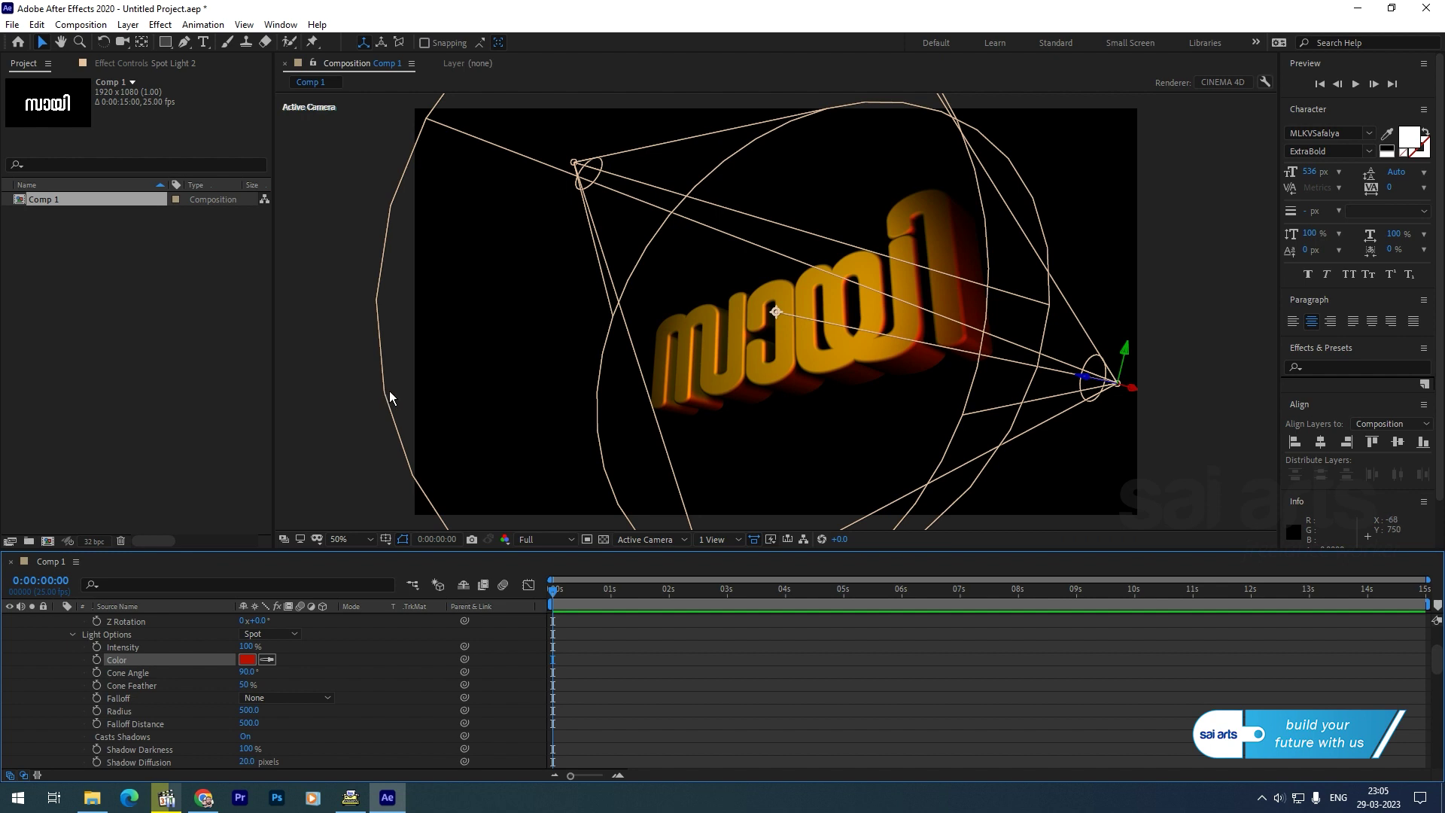
Create an Ambient light via Layer > New > Light with grey colour 9C9C9C
click(128, 24)
mouse_move(154, 42)
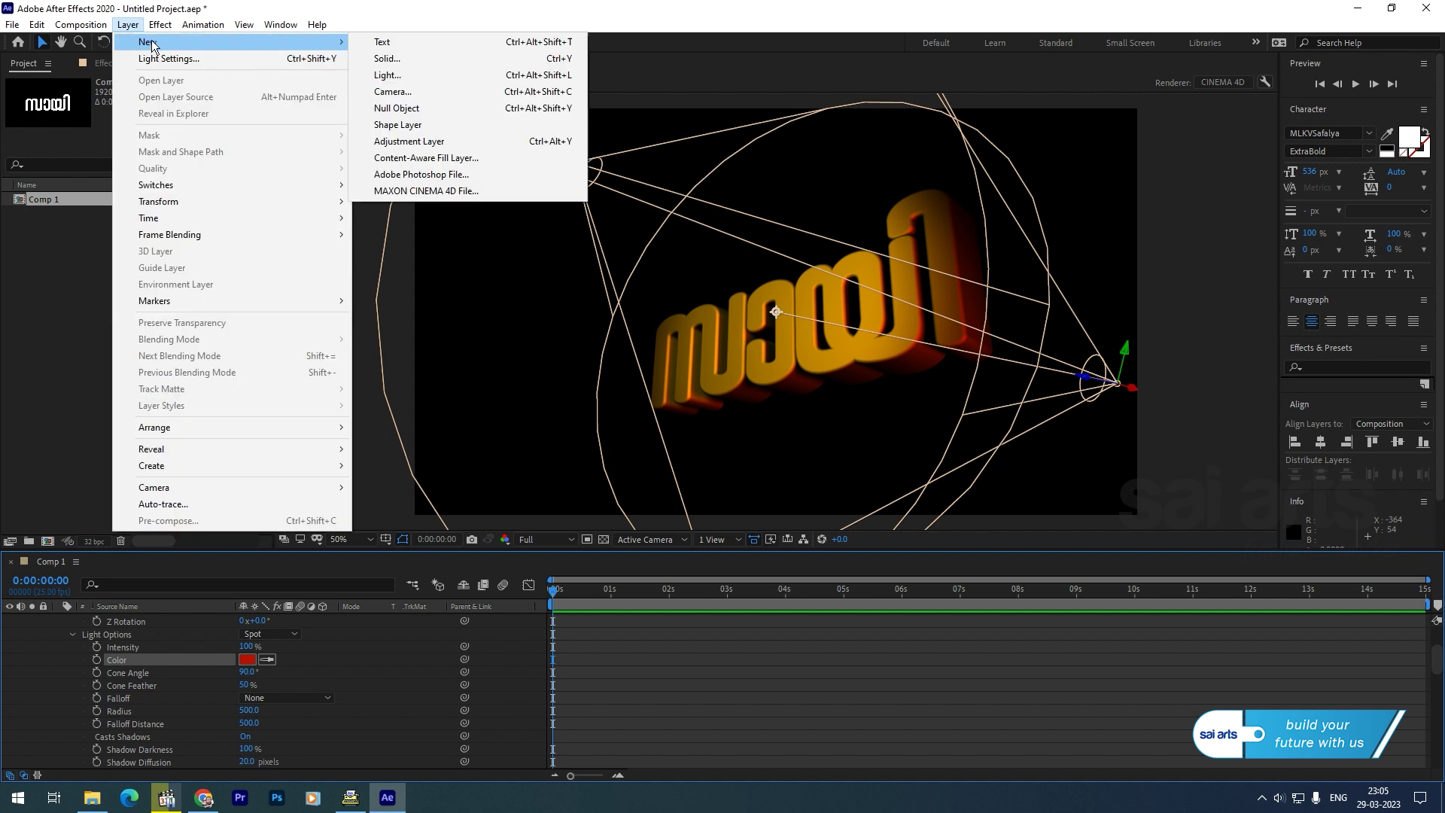
click(426, 79)
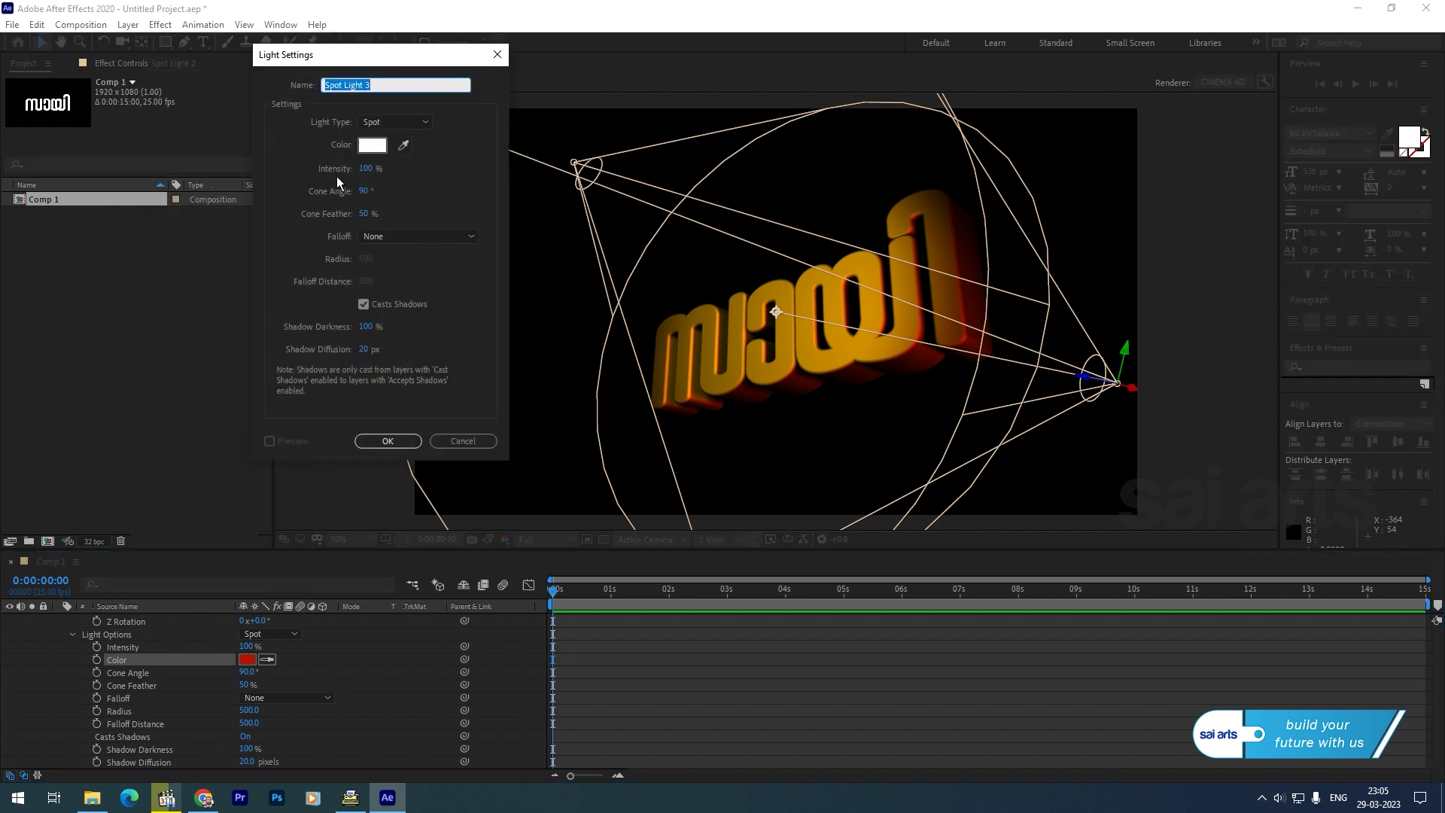
click(397, 121)
click(406, 188)
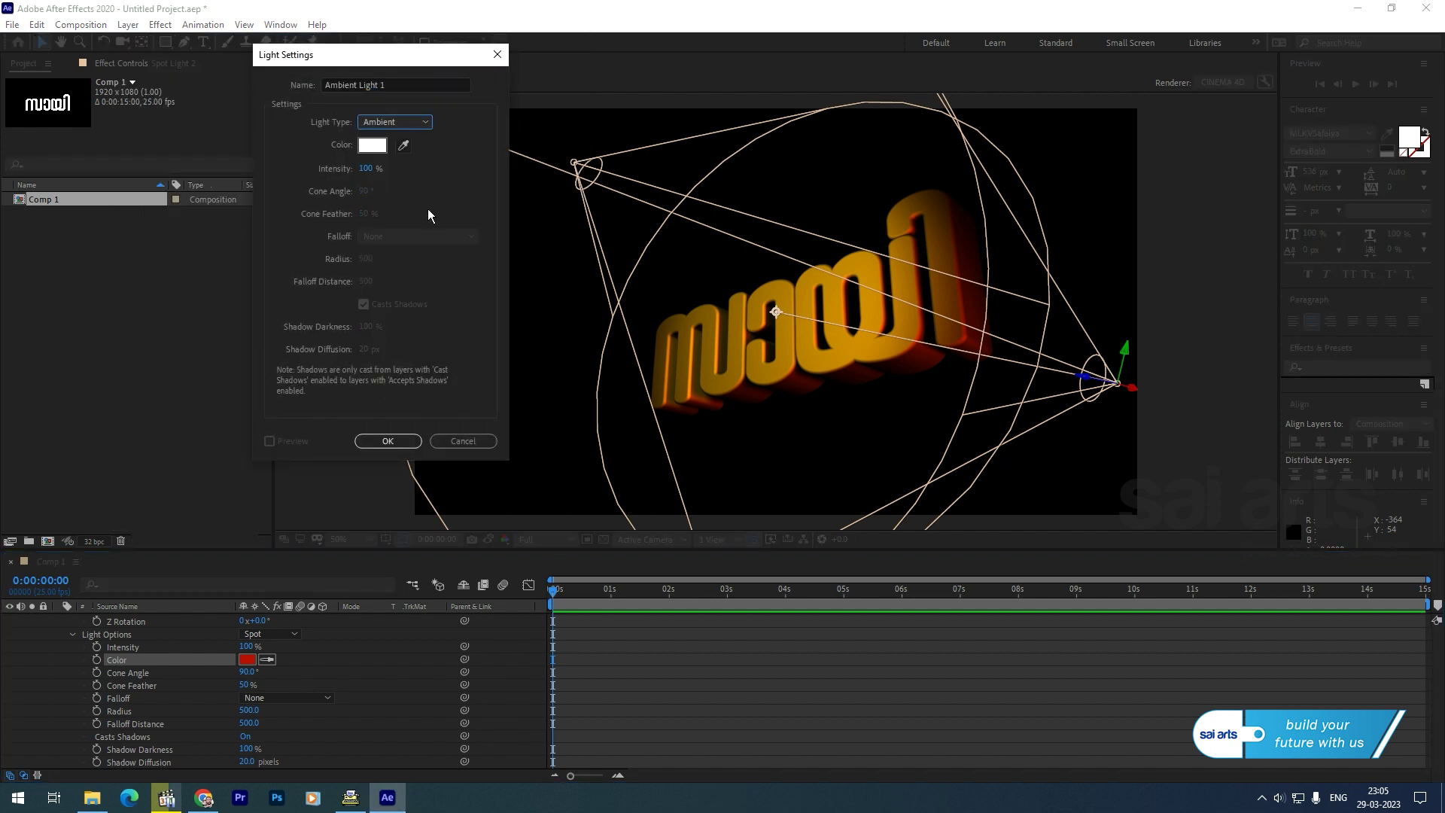
click(373, 144)
drag(140, 385, 106, 392)
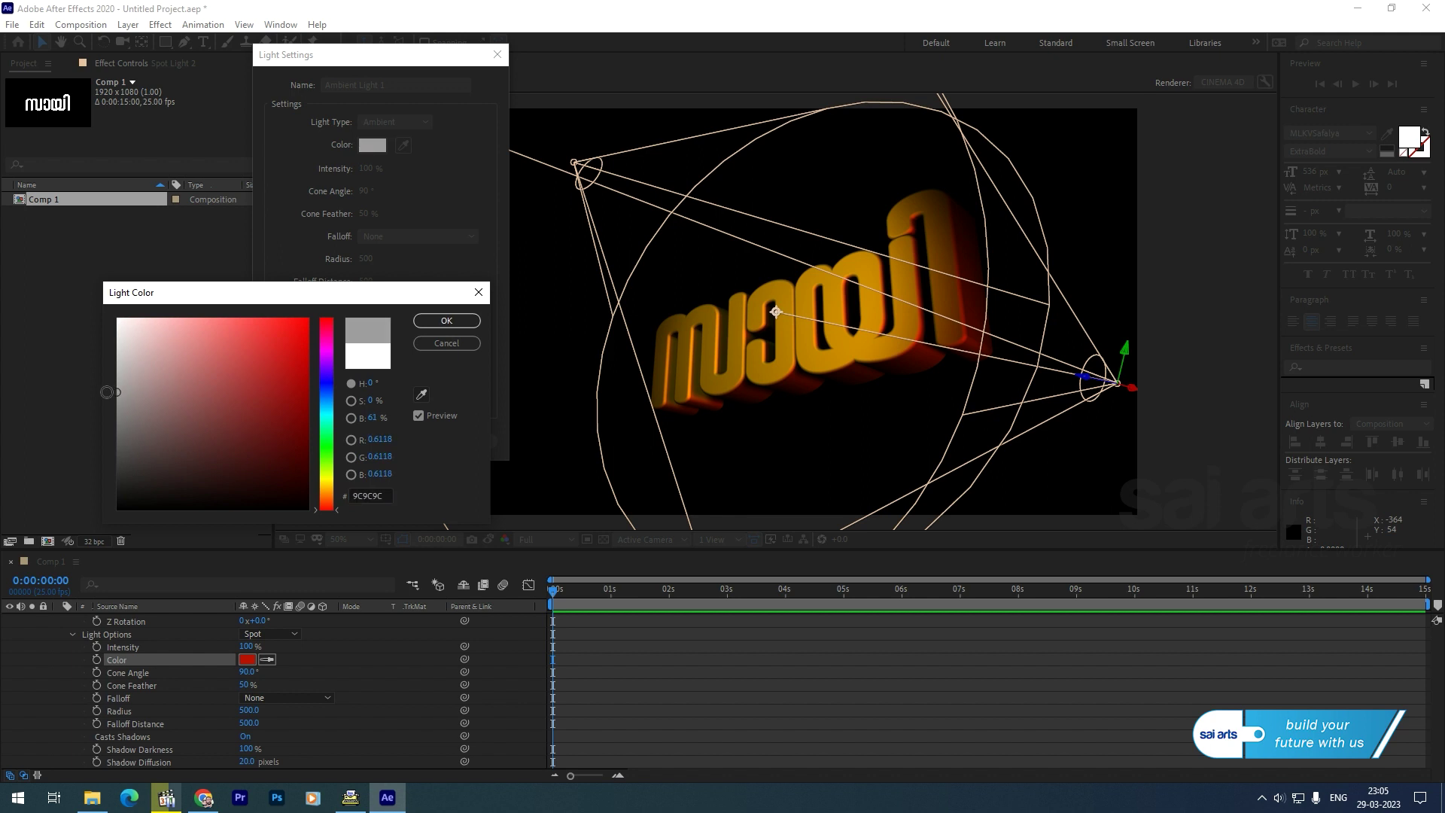
click(446, 320)
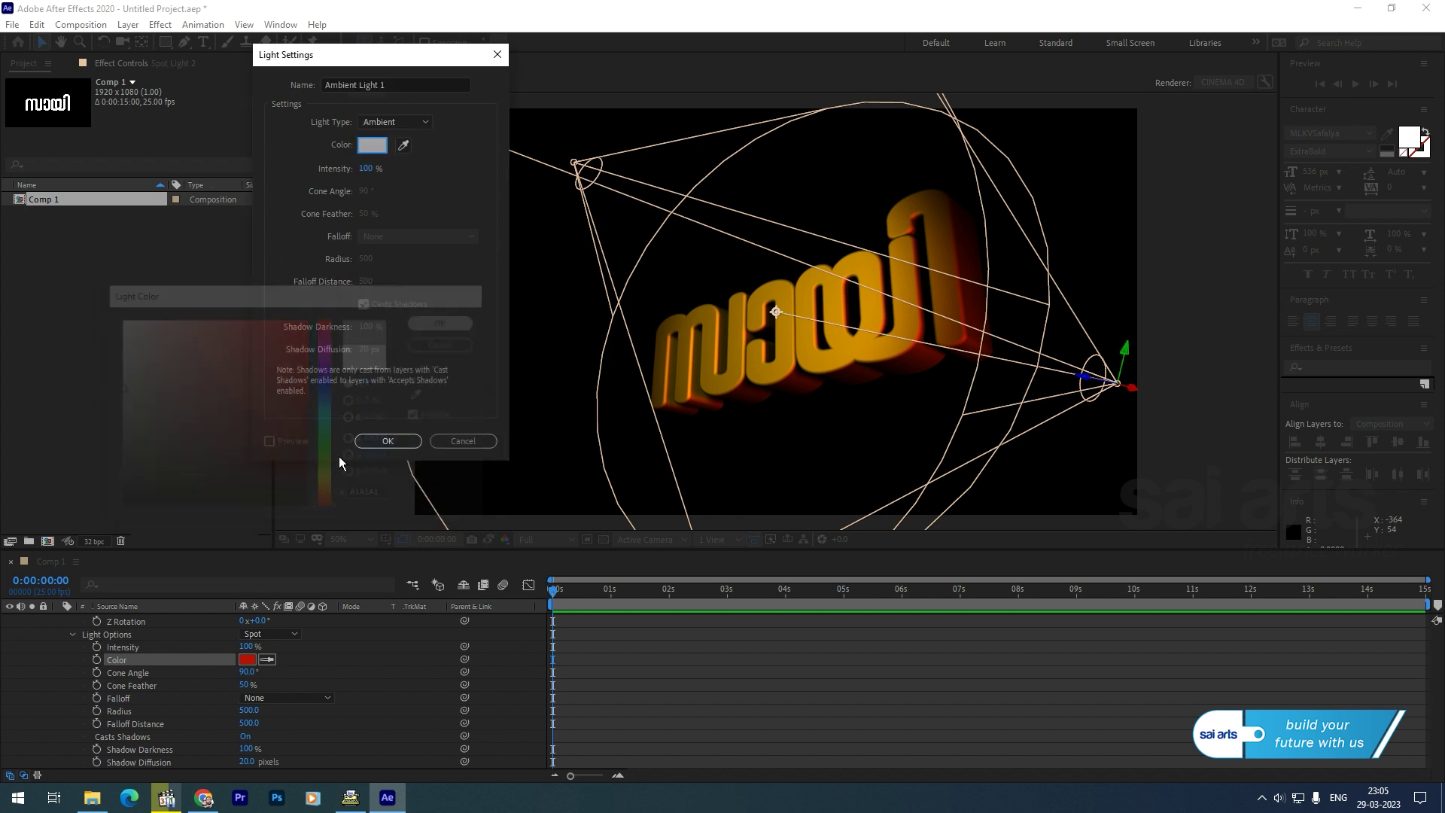
click(395, 442)
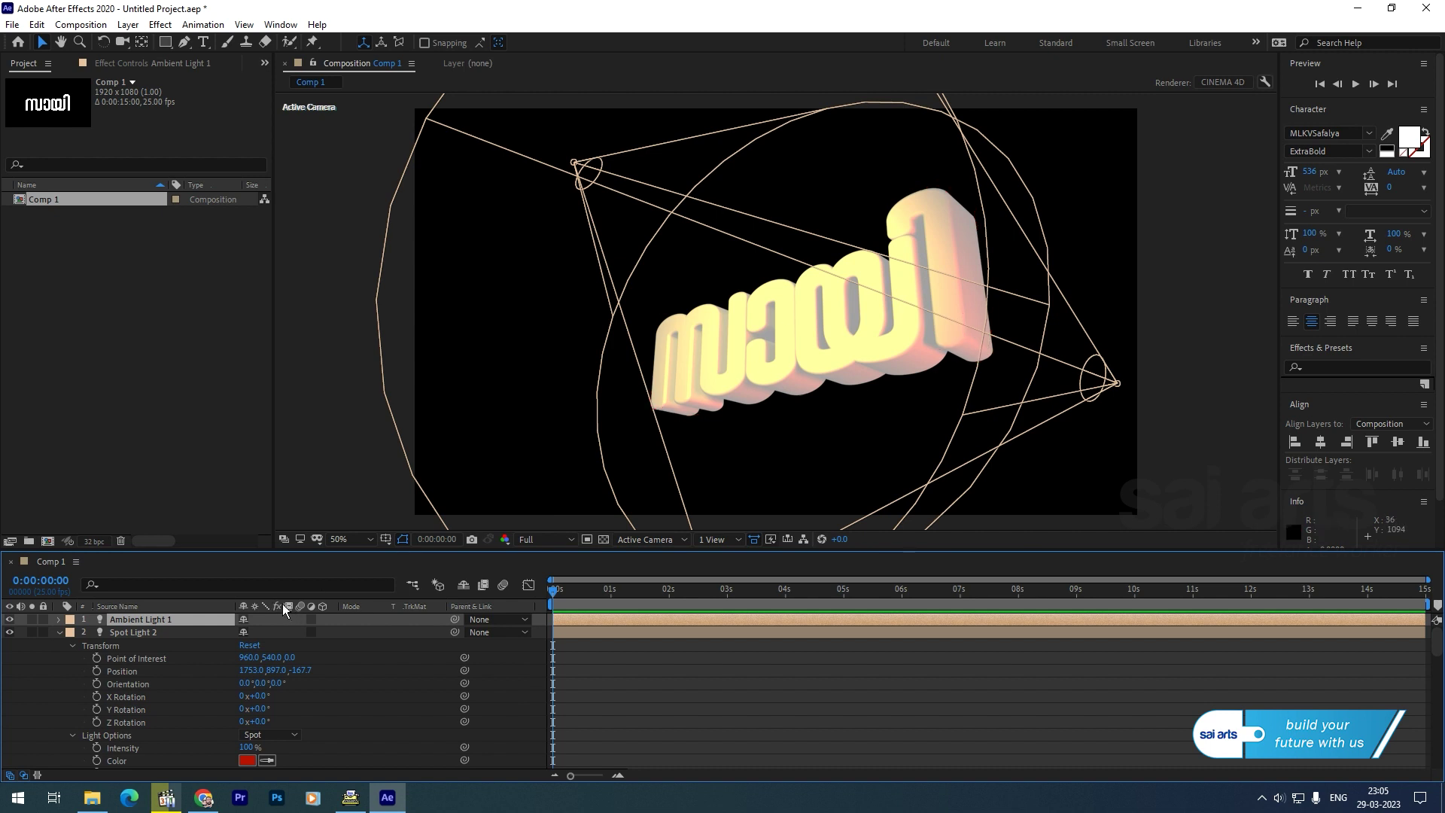
Set Ambient Light 1's Intensity to 10% after testing 28% and 15%
click(57, 619)
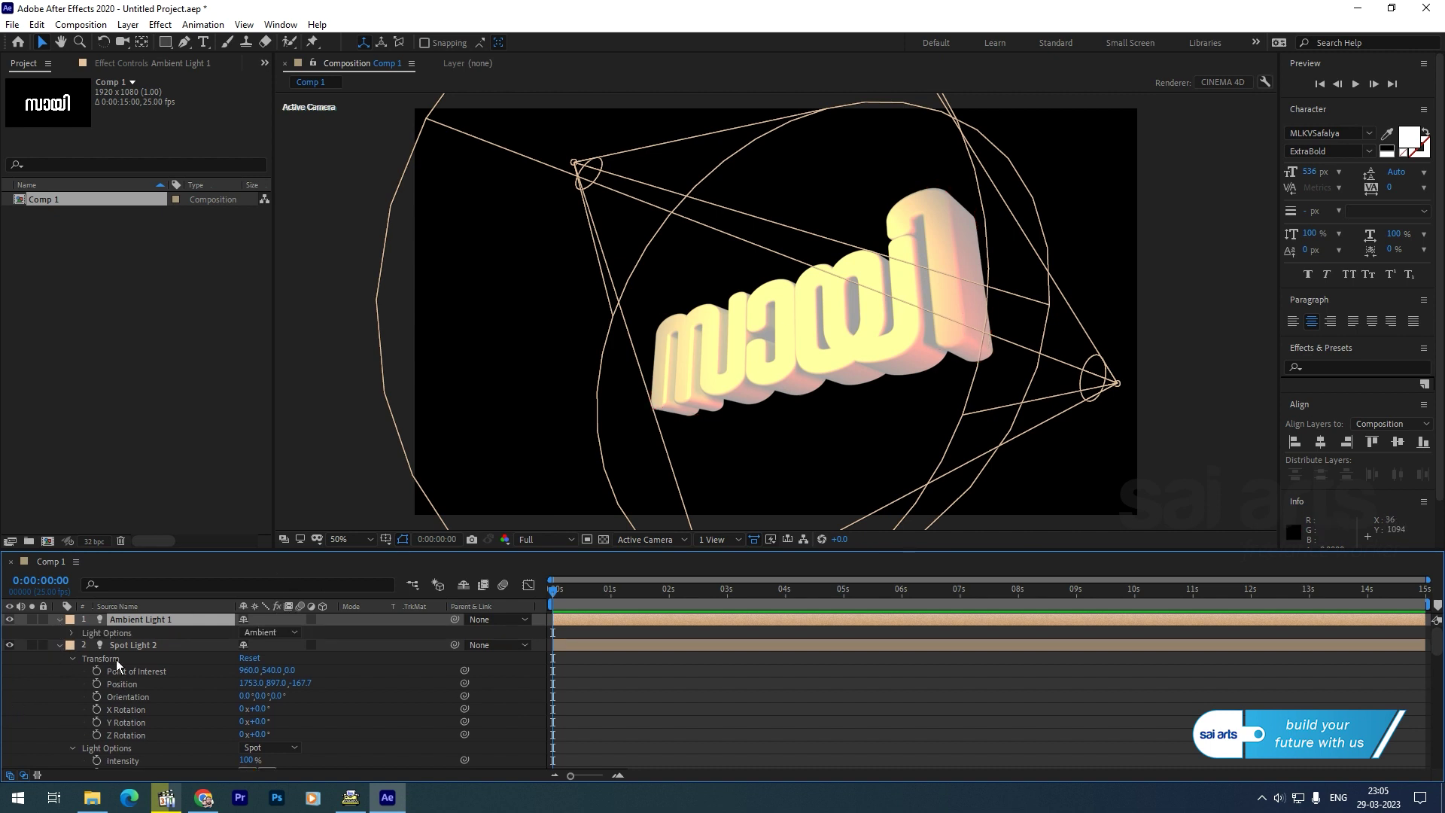
click(73, 633)
click(245, 644)
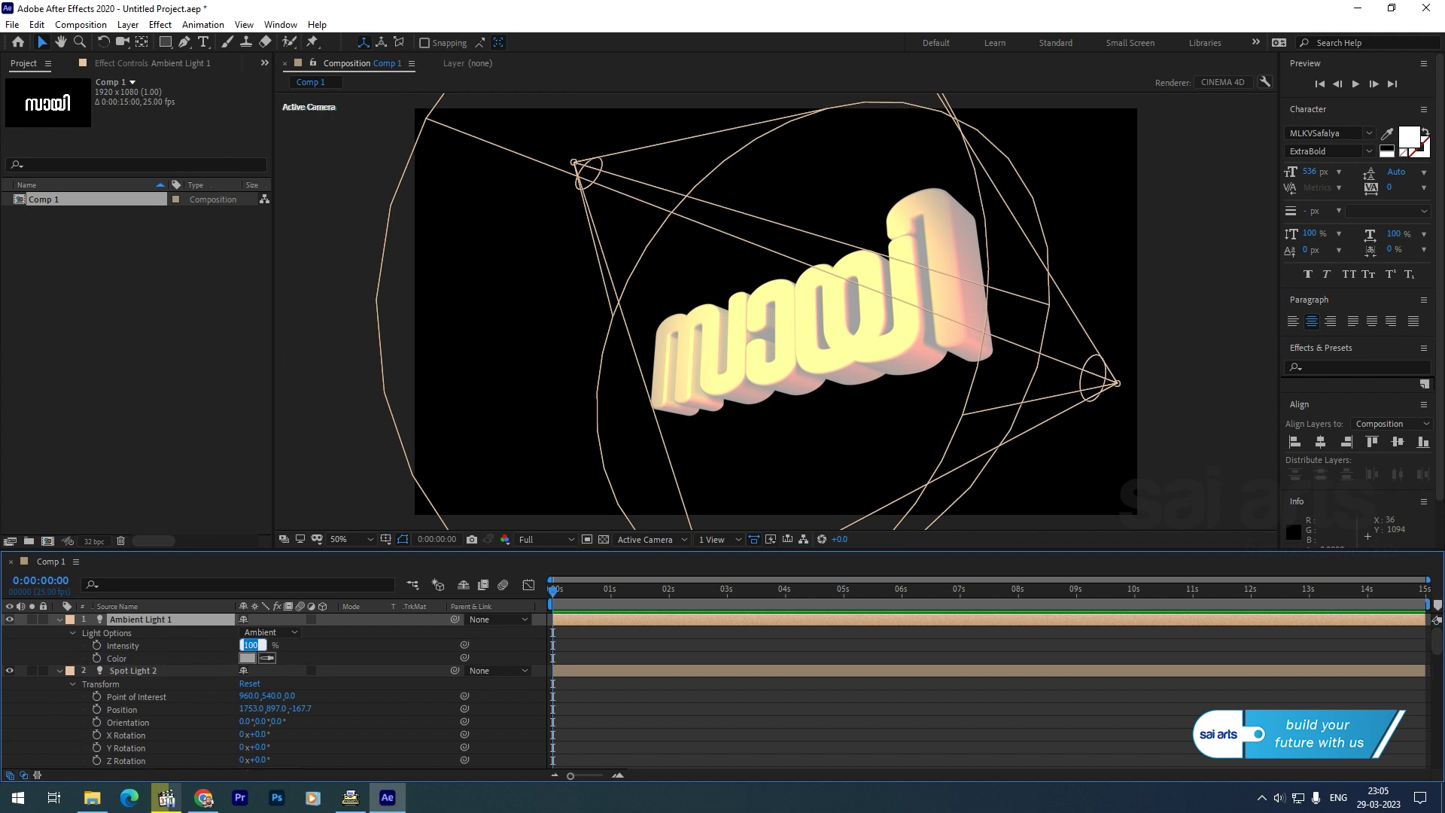
text(10)
key(Return)
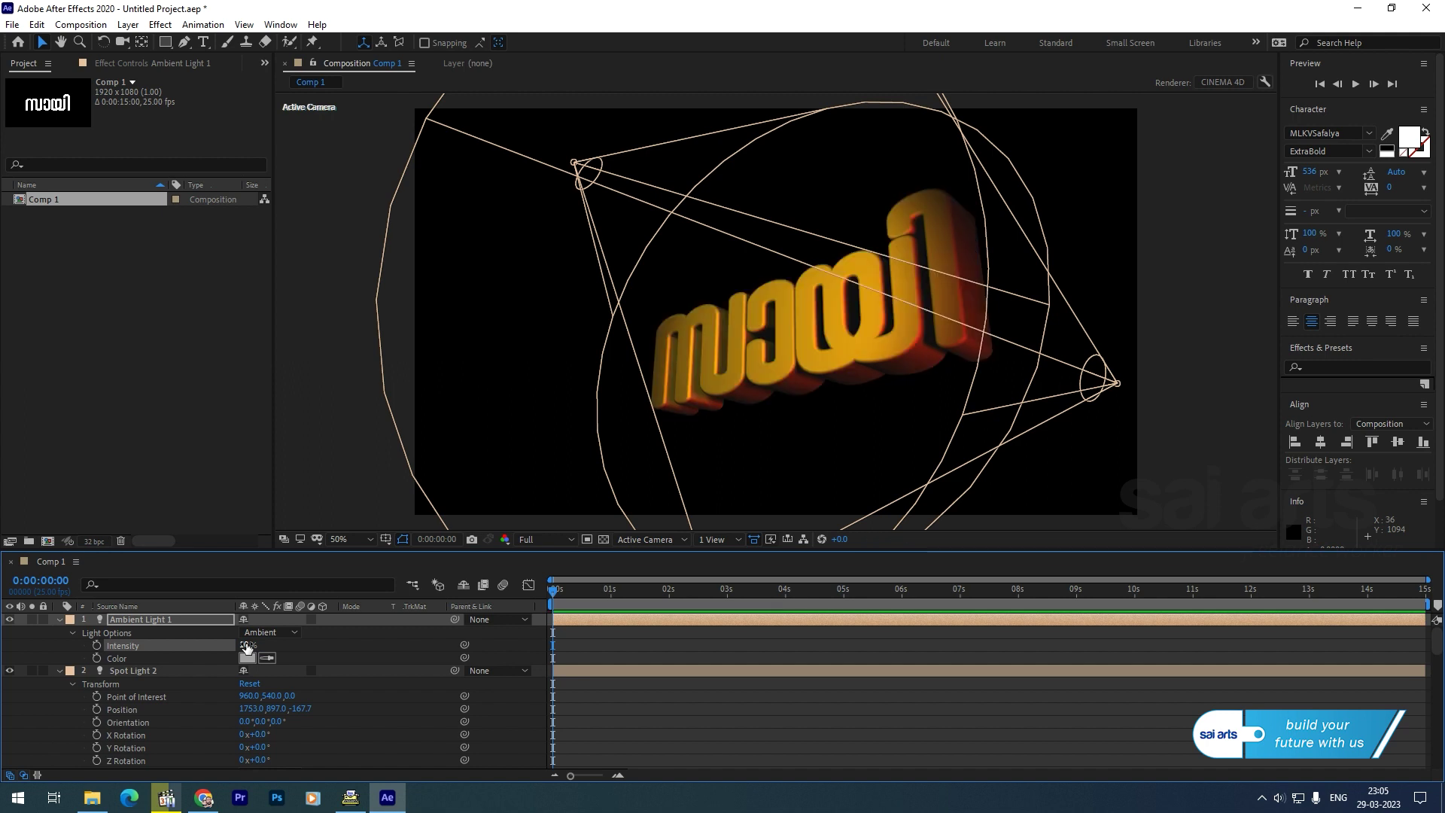
drag(253, 650, 263, 651)
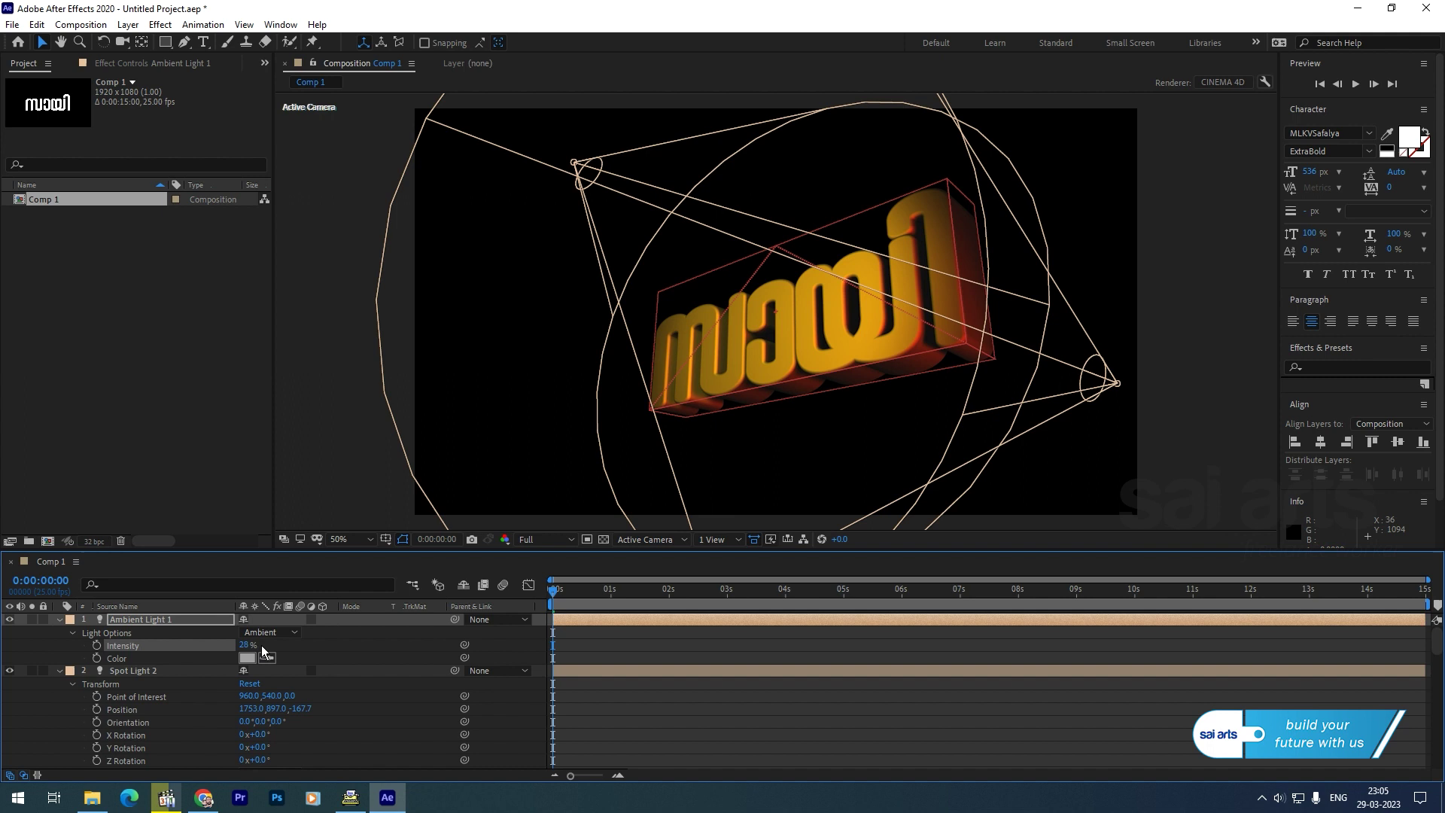
click(246, 645)
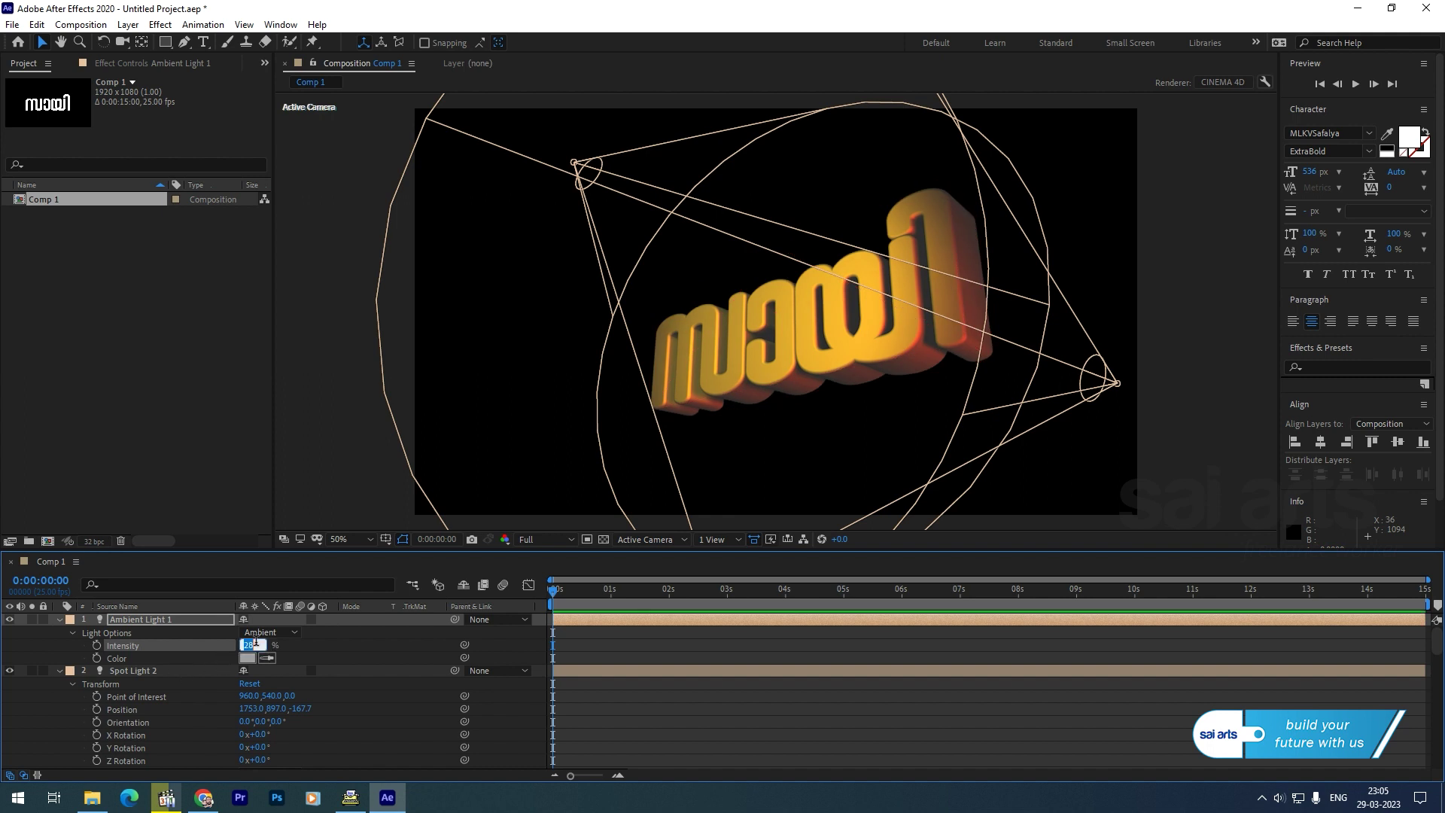
key(Return)
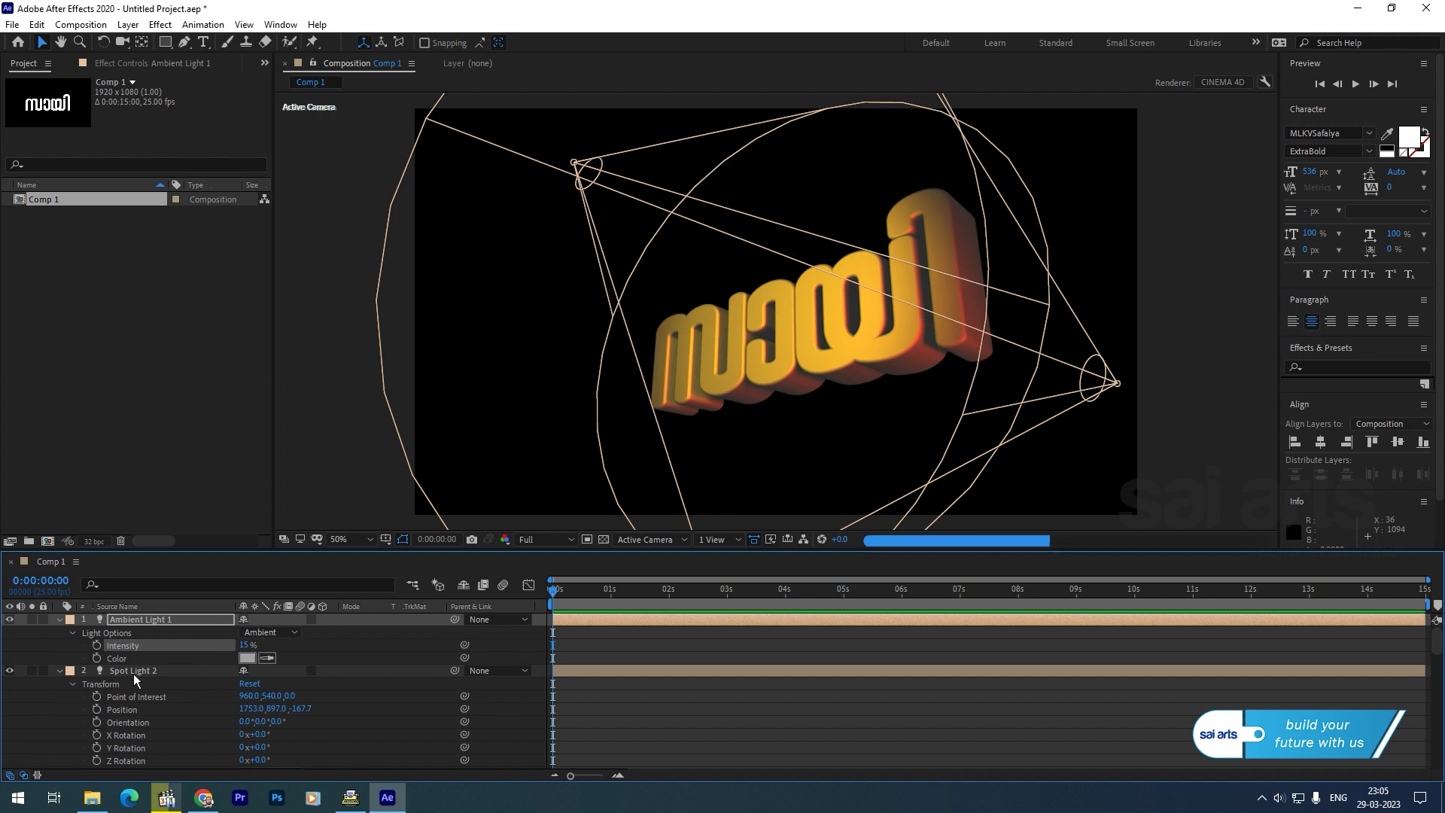
click(10, 619)
click(245, 644)
text(10)
key(Return)
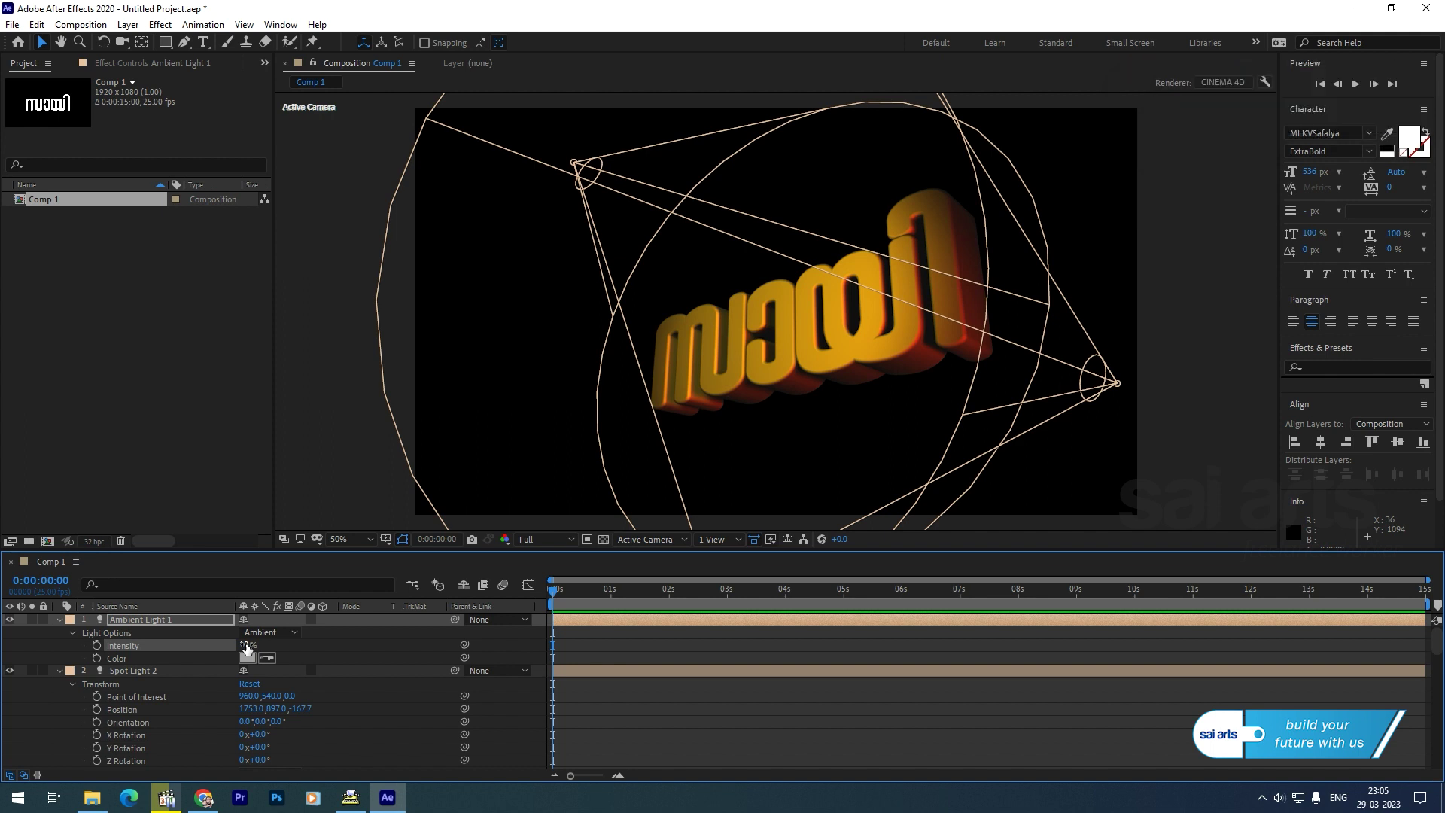
Duplicate Spot Light 1 with Edit > Duplicate to create Spot Light 3
click(60, 619)
click(59, 633)
click(127, 644)
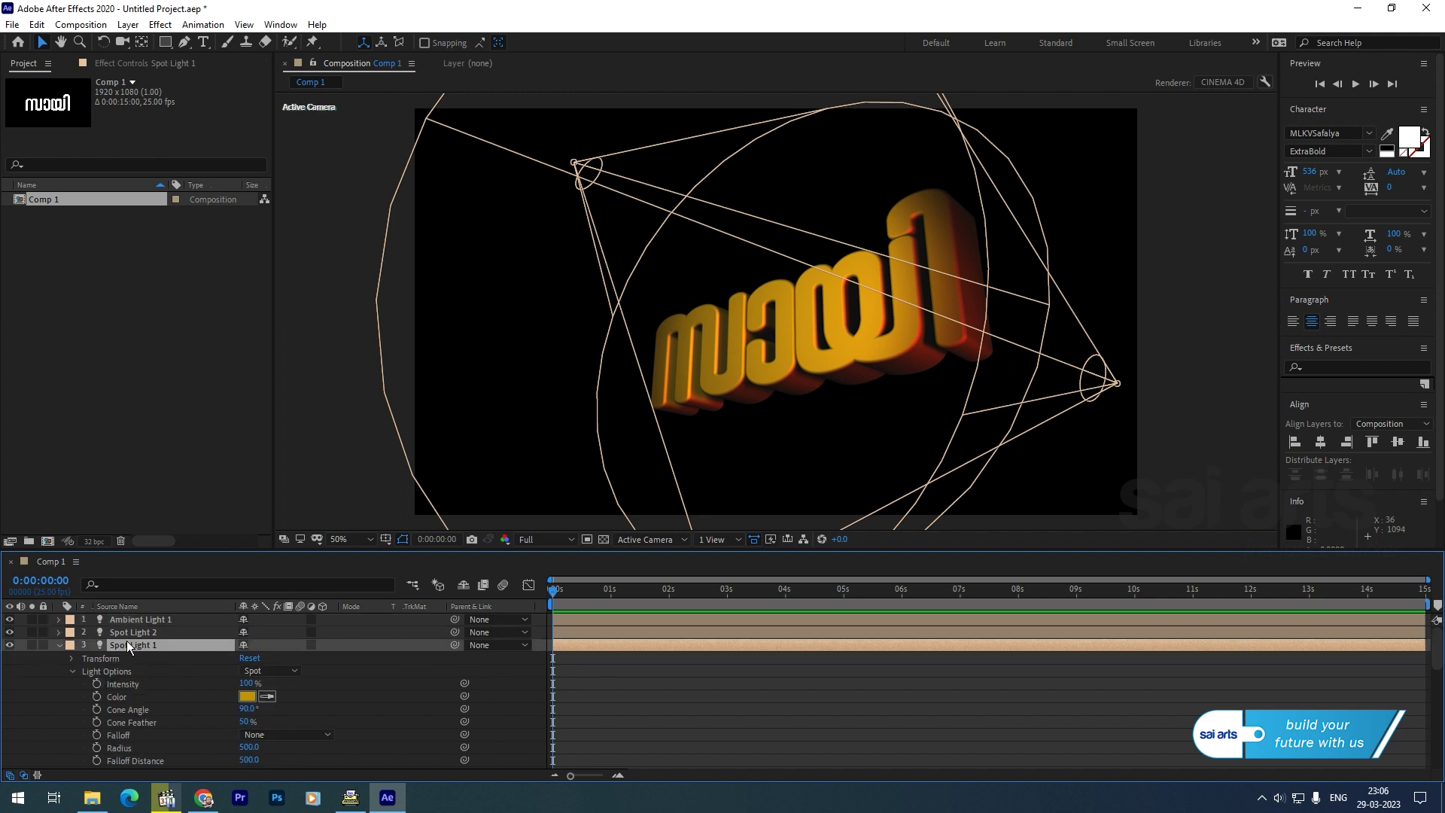
click(57, 645)
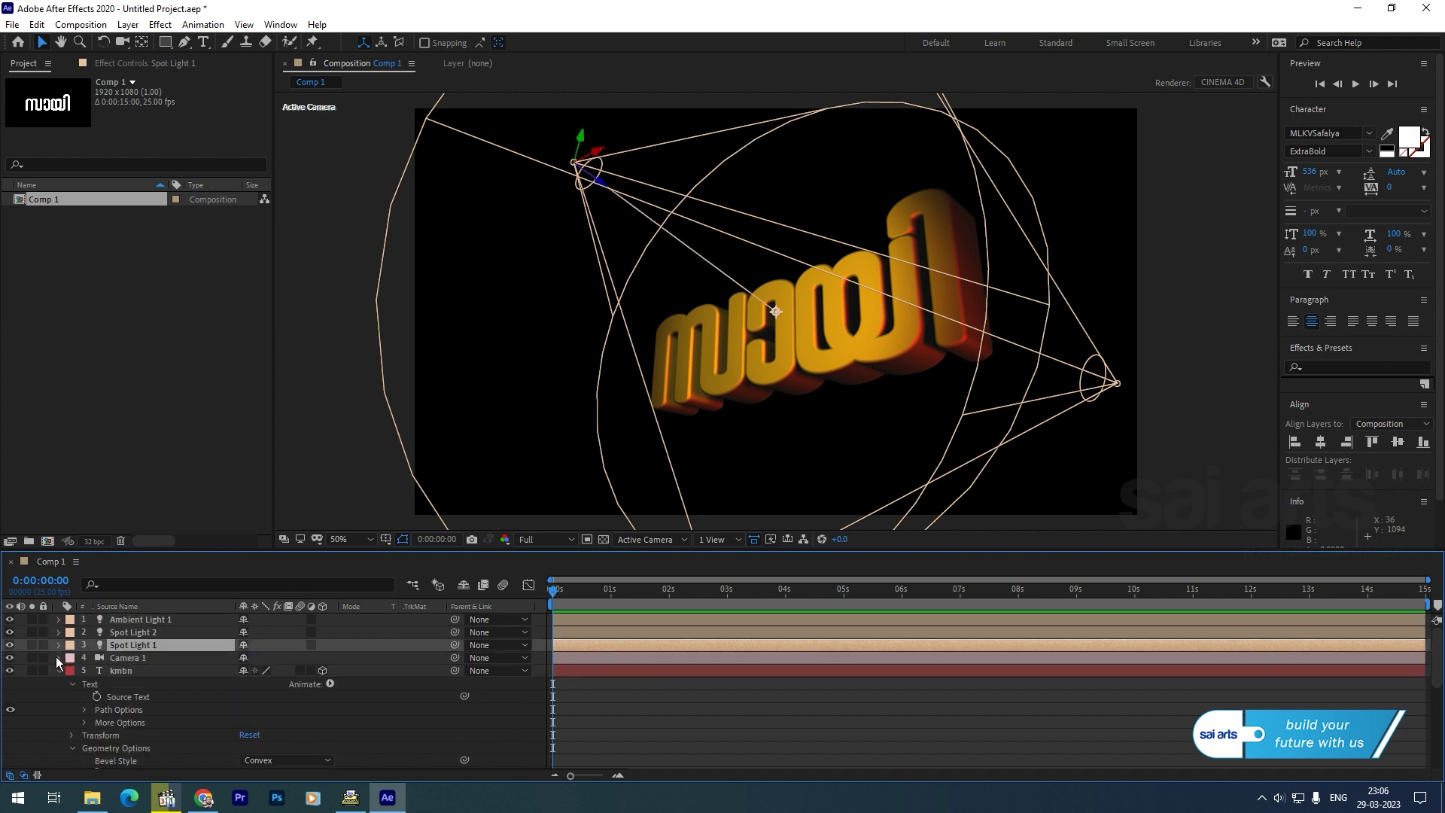
click(37, 24)
click(78, 218)
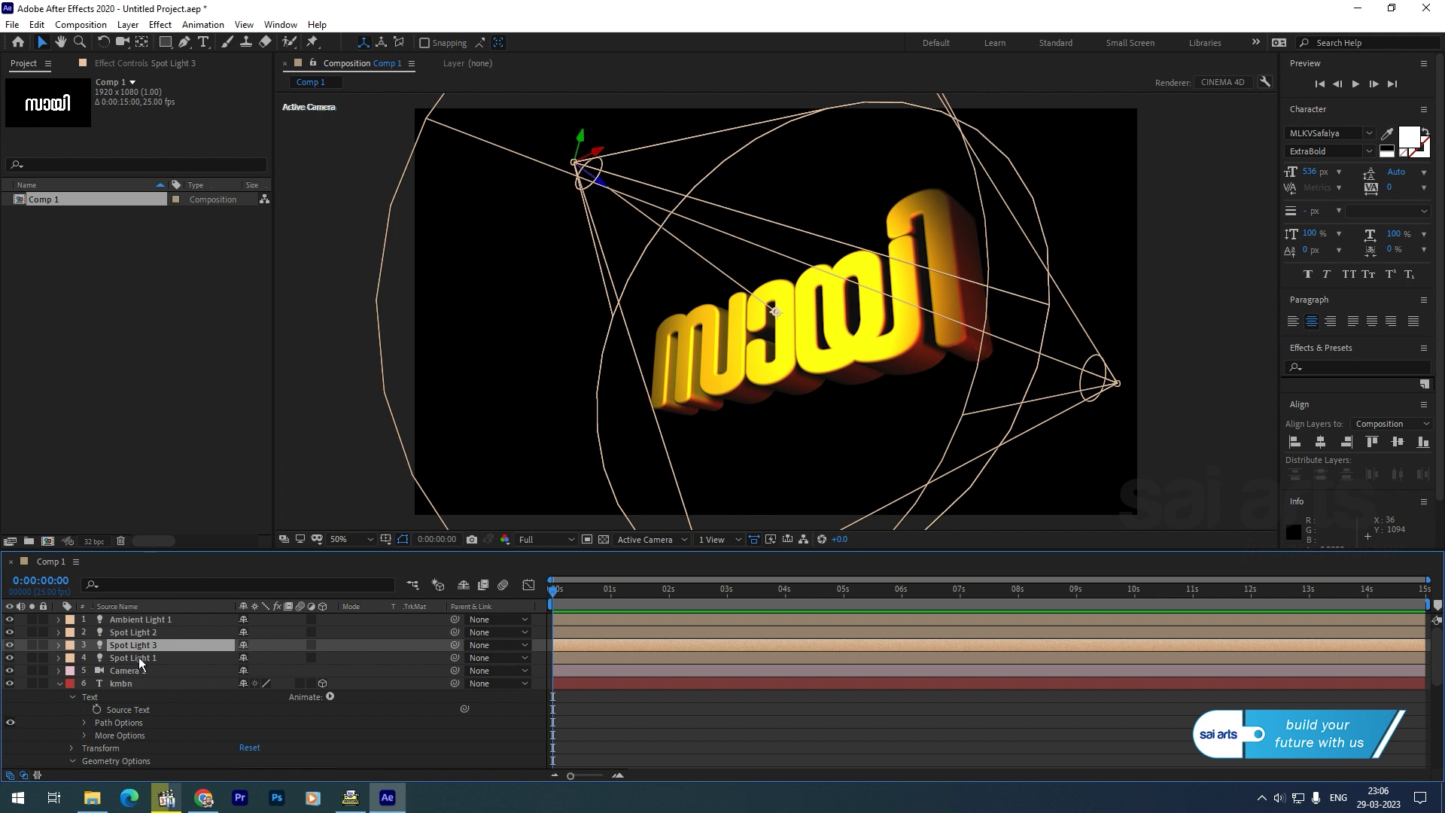
Move Spot Light 3 low on the left, to 220, 842, -503.7
key(p)
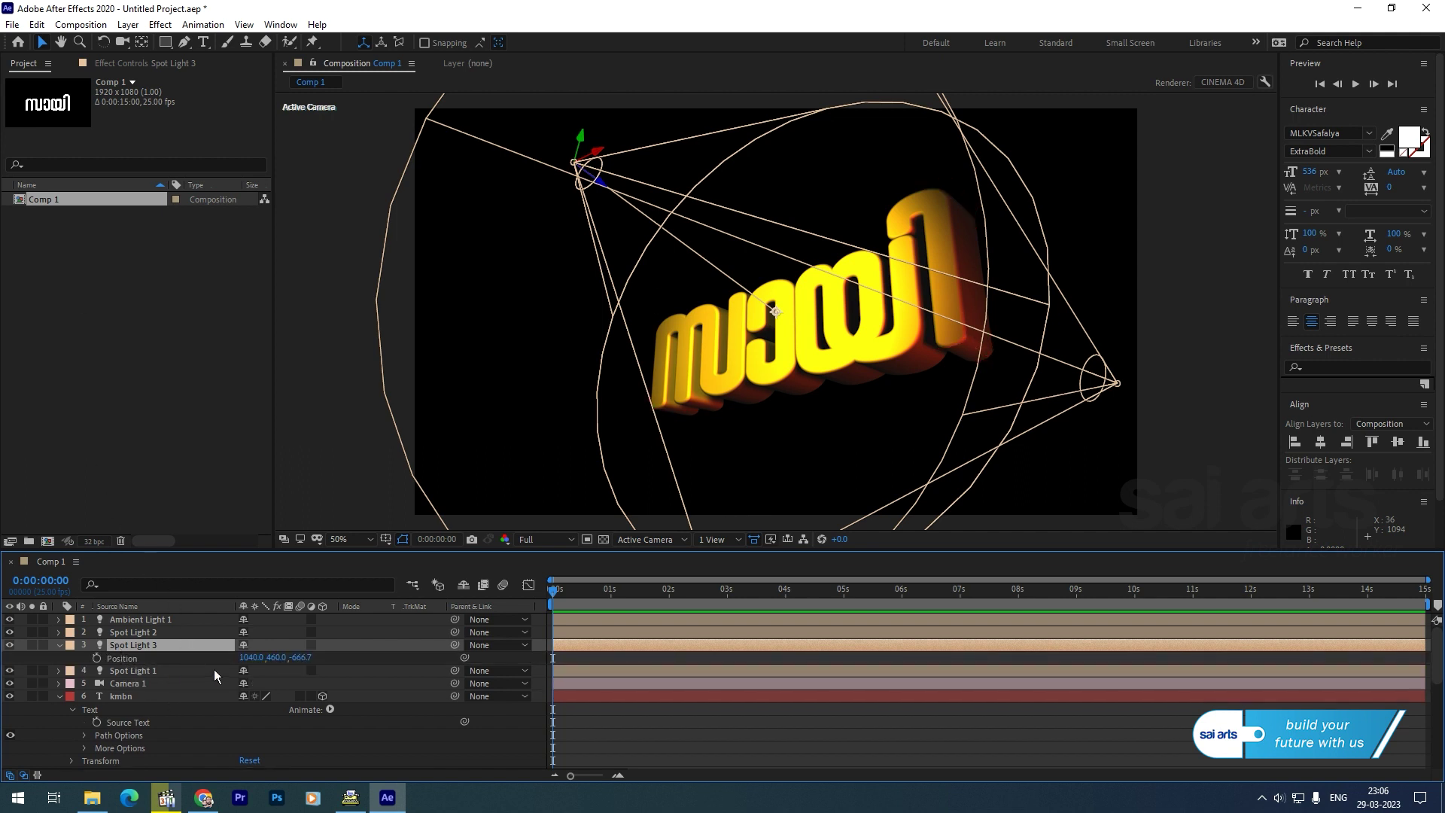
mouse_move(256, 659)
mouse_down()
mouse_move(4, 659)
mouse_move(253, 667)
mouse_move(235, 662)
mouse_up()
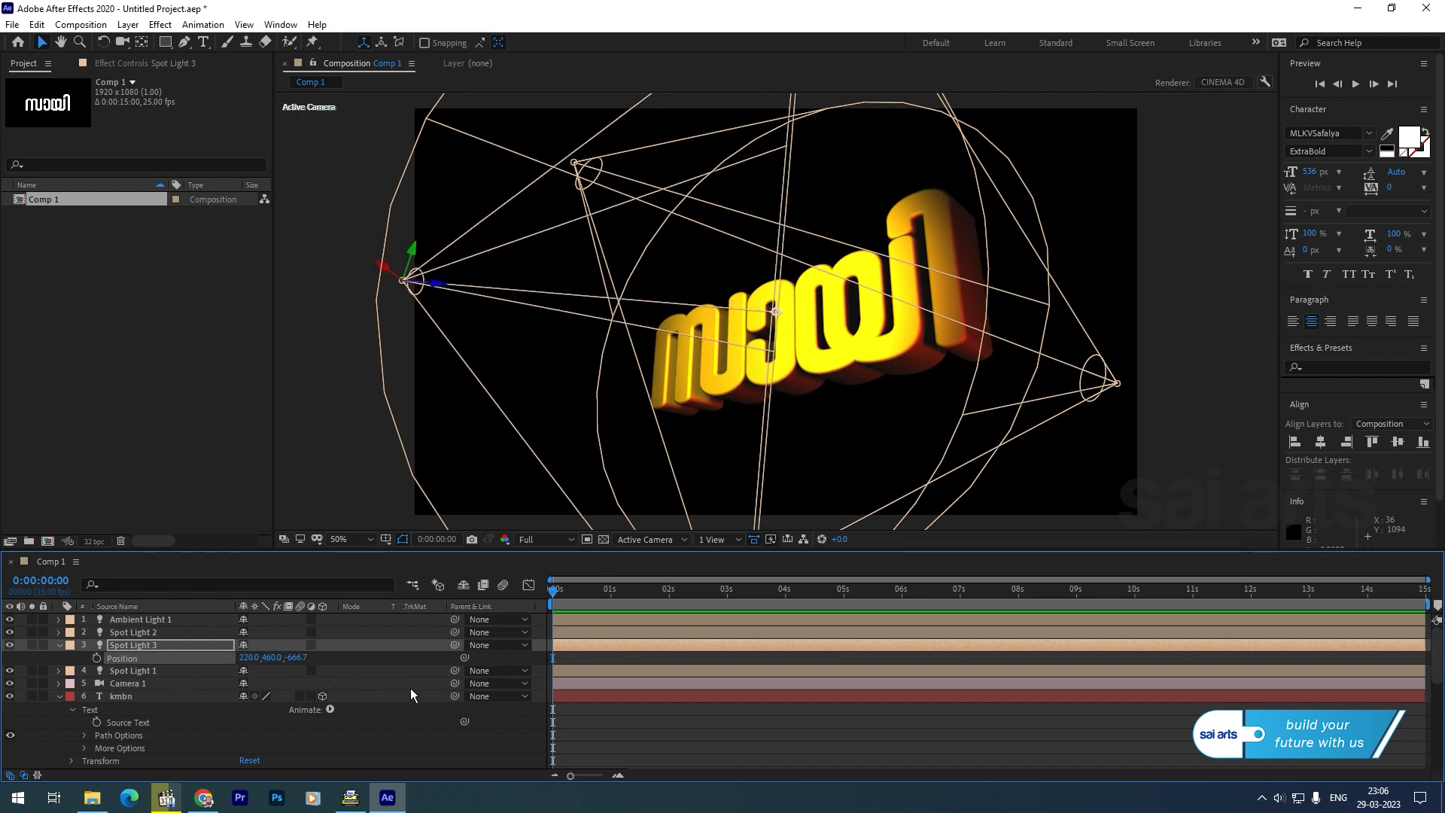
drag(273, 659, 640, 580)
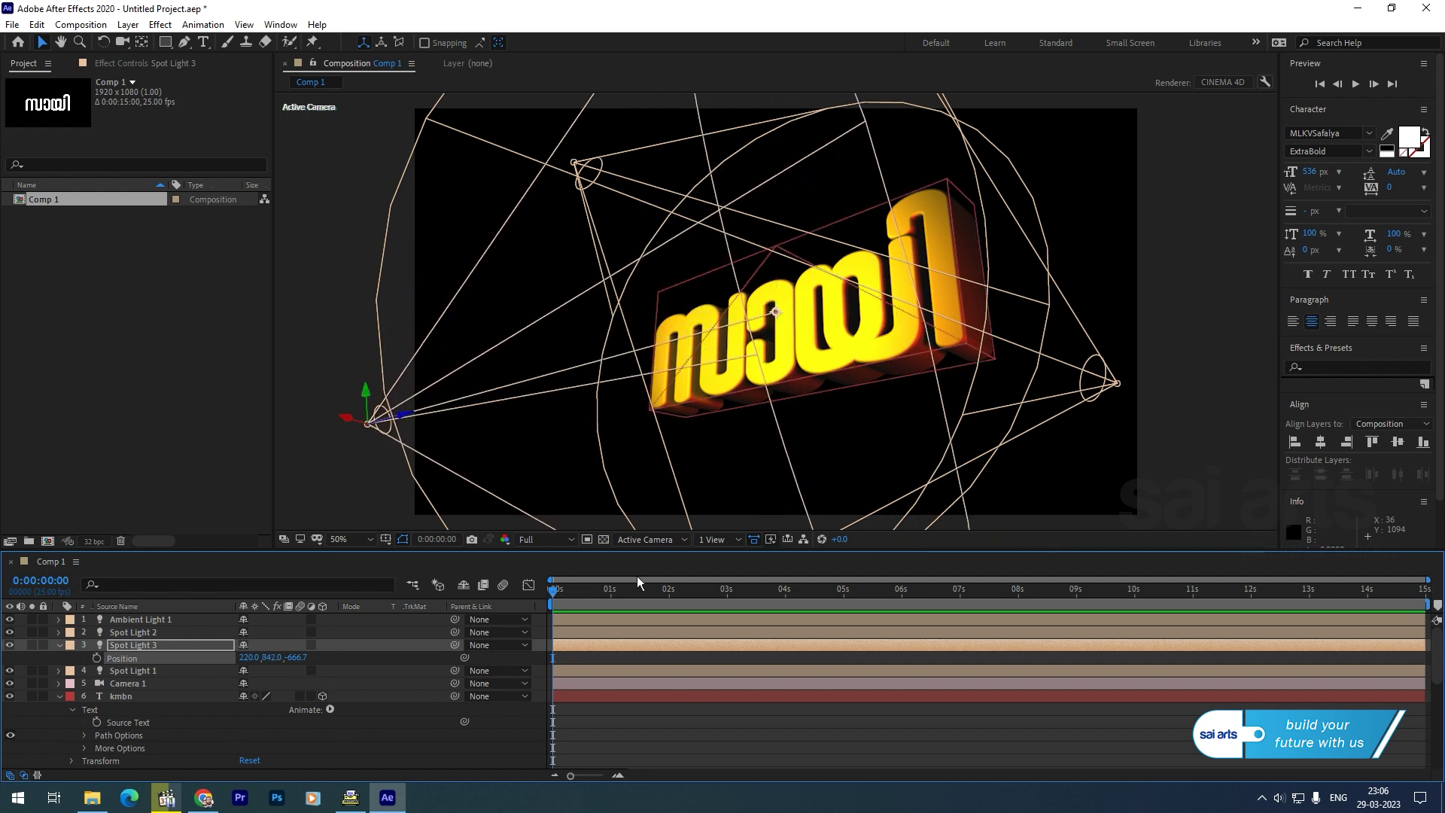
drag(295, 658, 404, 640)
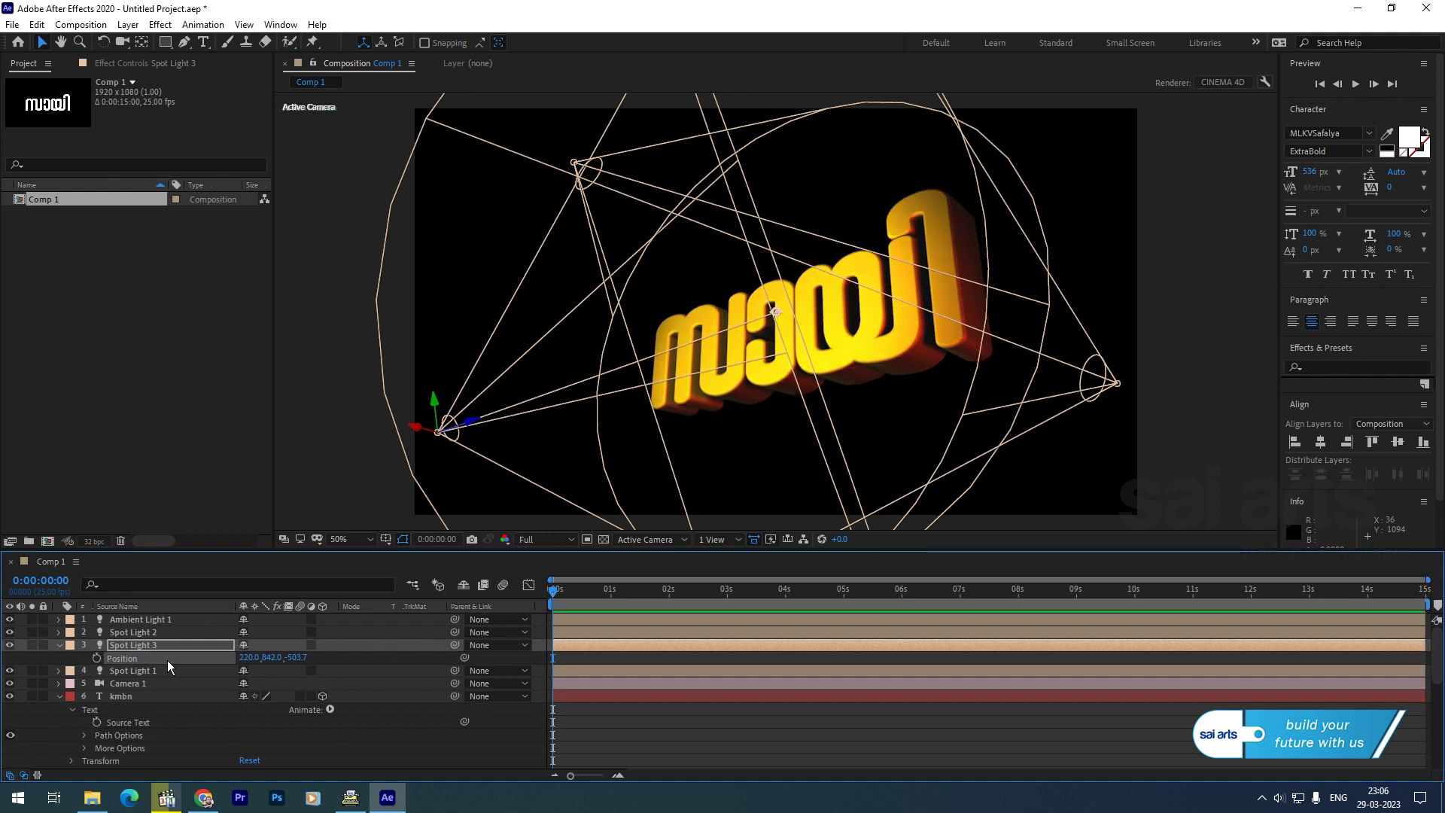
Open Spot Light 3's Color picker and choose bright green 63F700
click(60, 645)
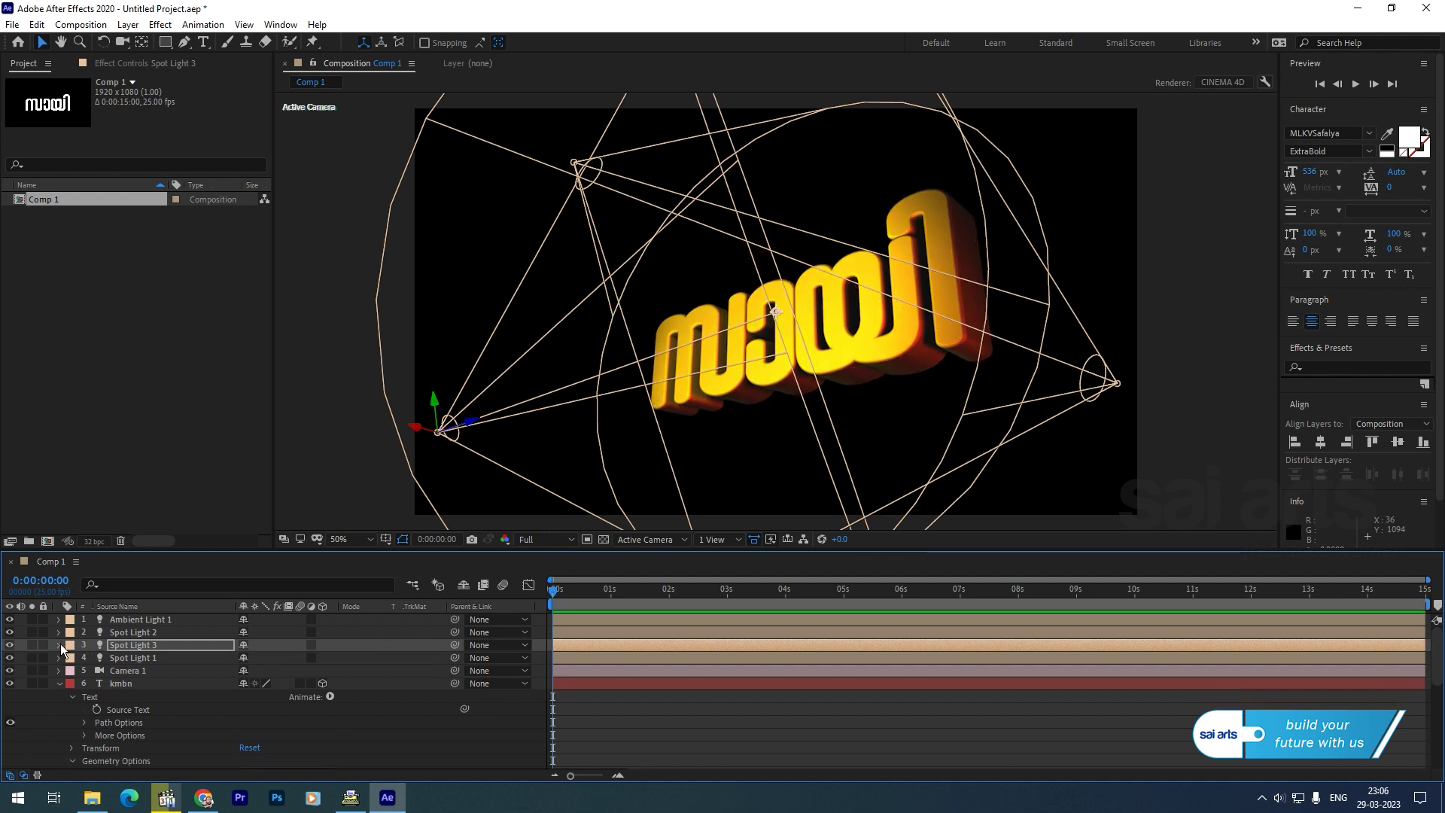
click(61, 645)
scroll(75, 700, down, 3)
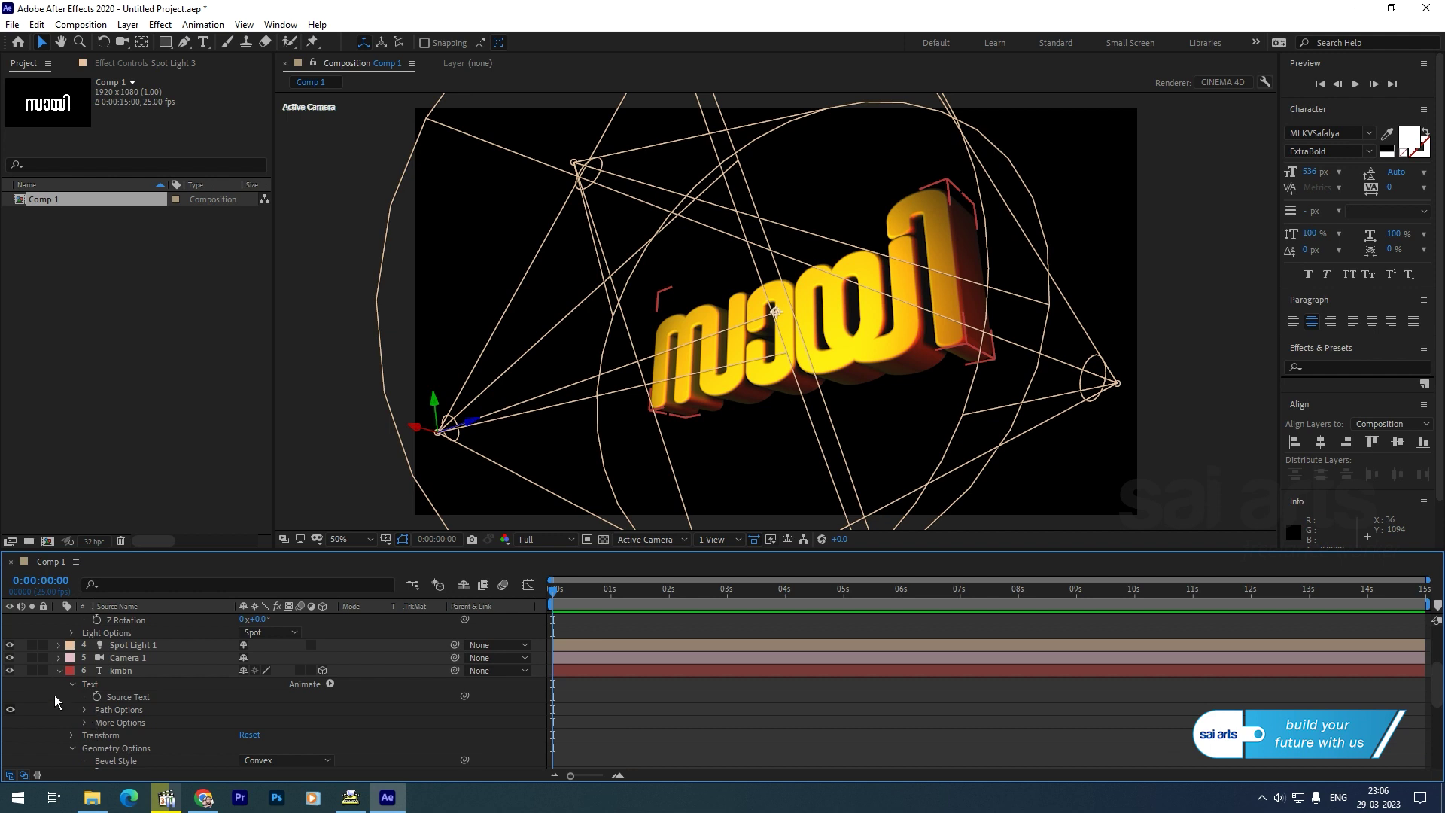
click(72, 633)
click(246, 659)
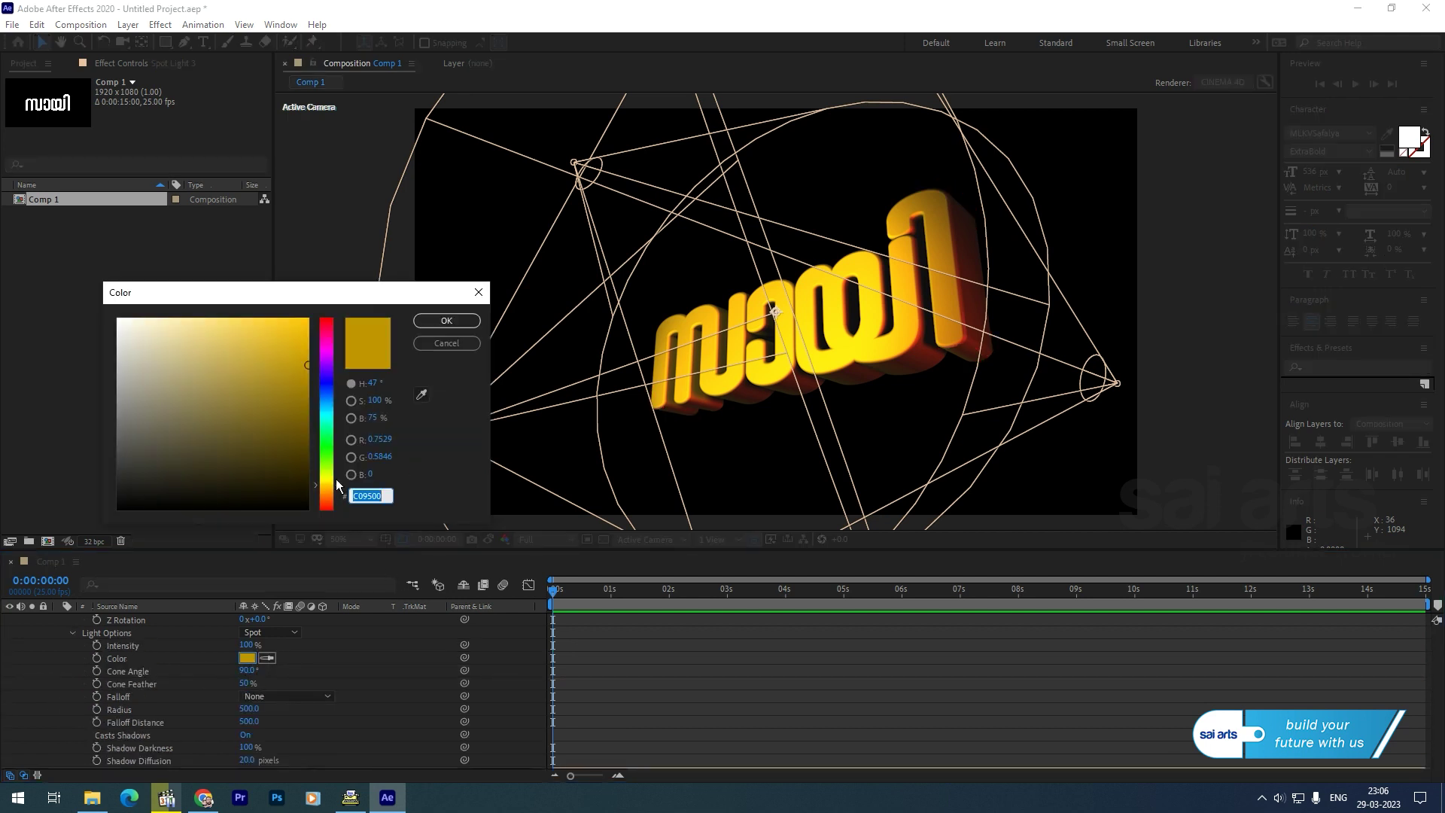
click(329, 458)
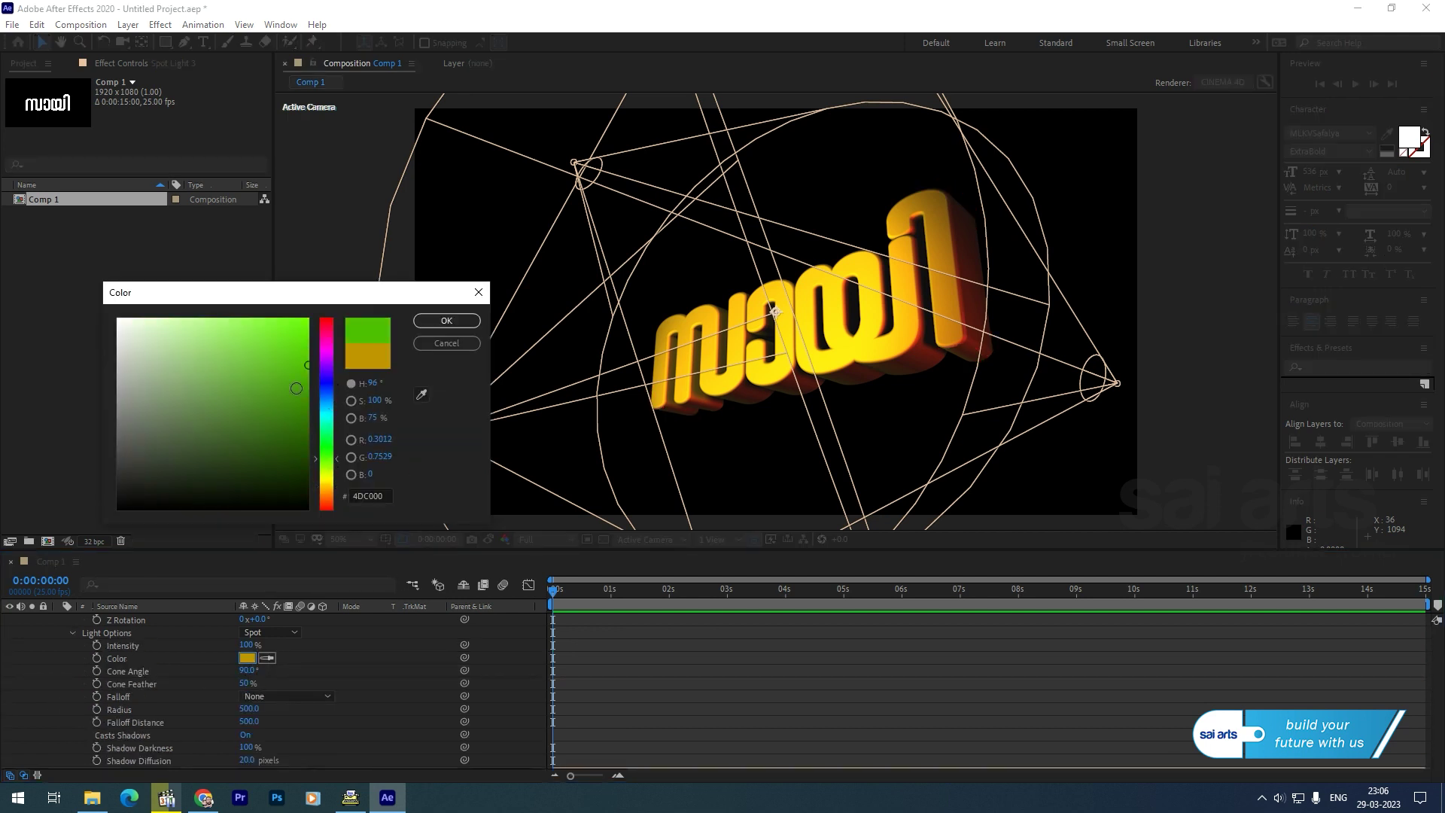
click(307, 395)
drag(292, 342, 308, 323)
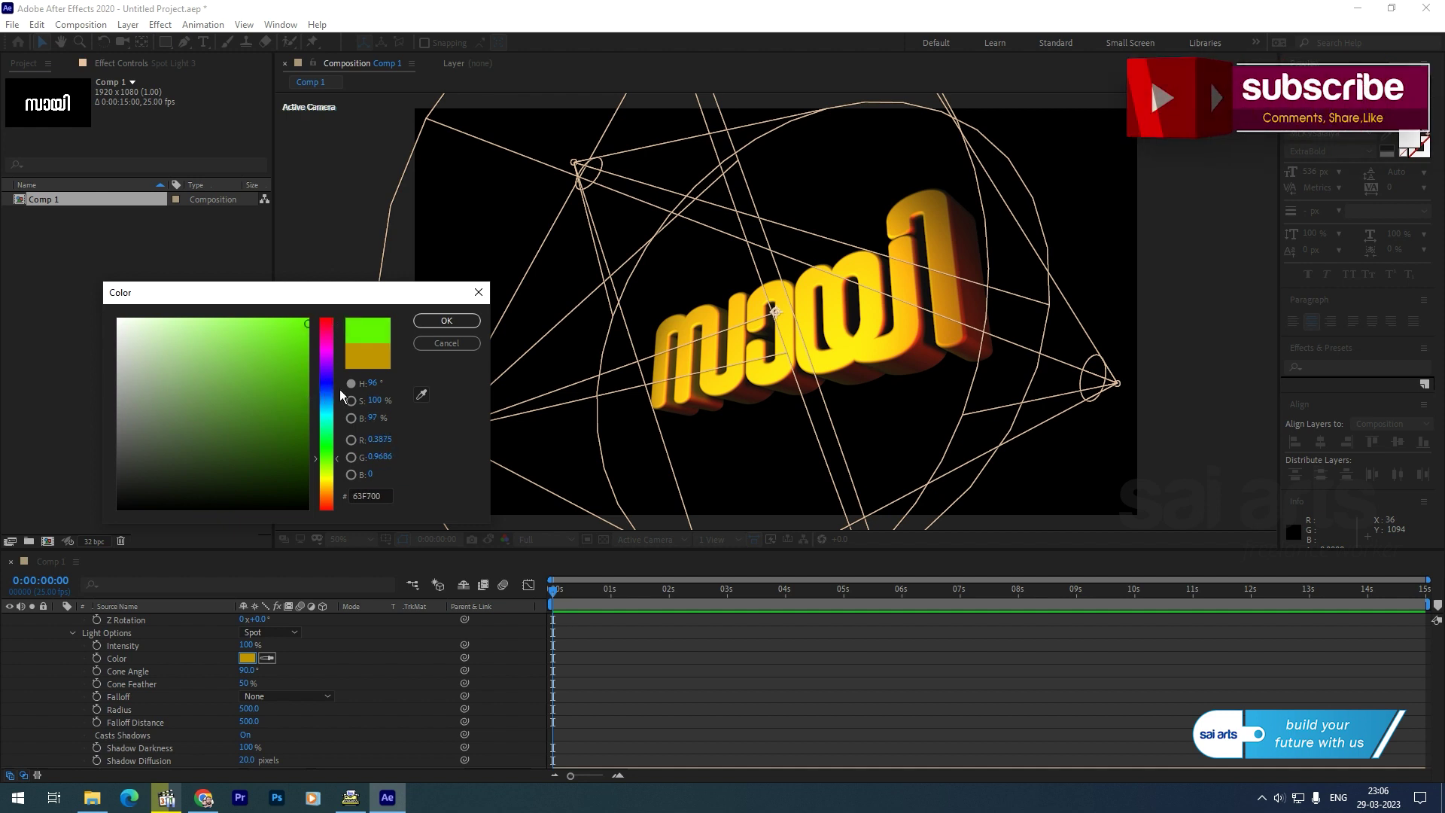
click(326, 448)
Apply the green and move Spot Light 3 to X 419, Y 977
click(446, 321)
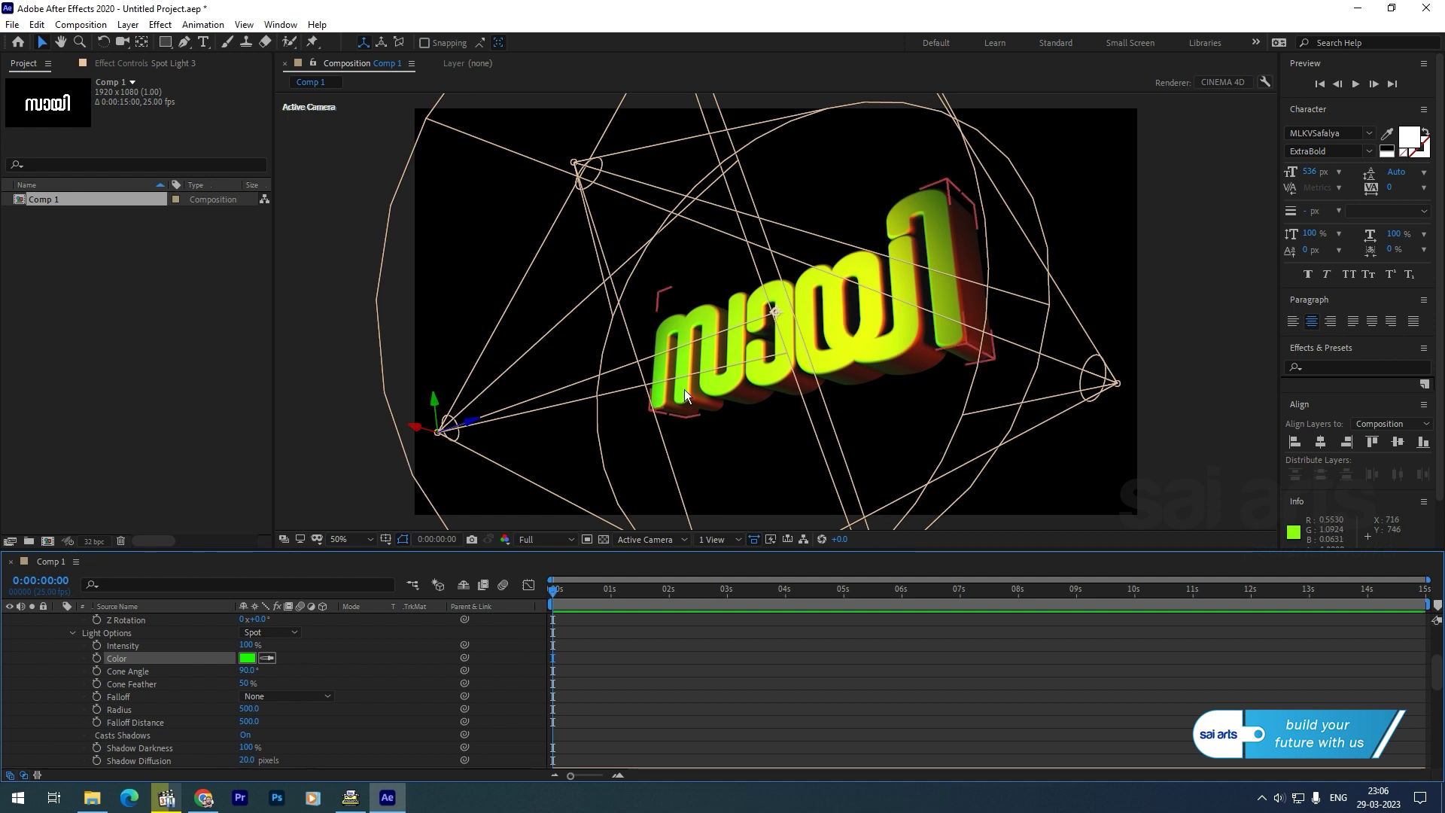
scroll(278, 677, up, 5)
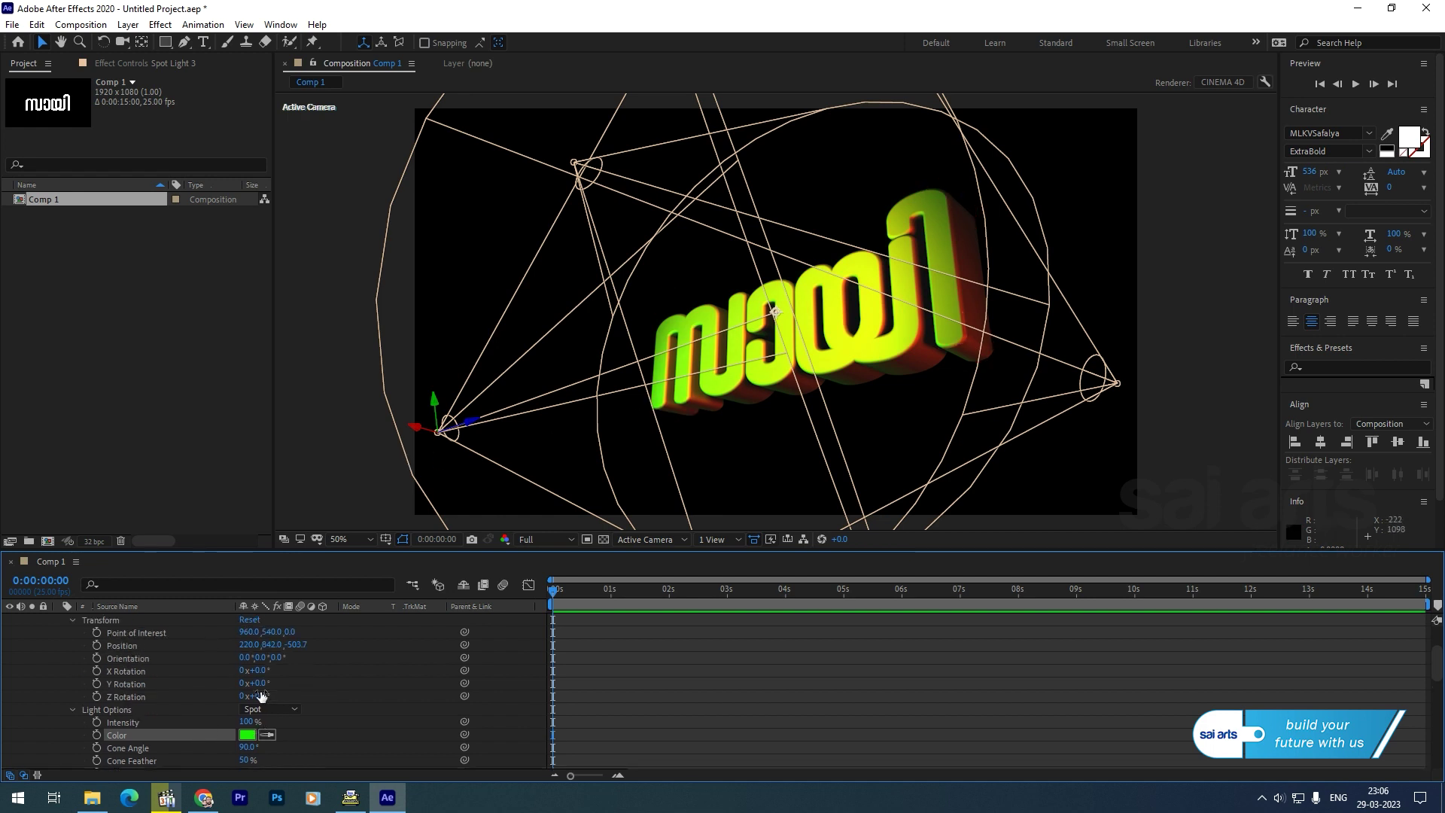
drag(247, 682, 378, 660)
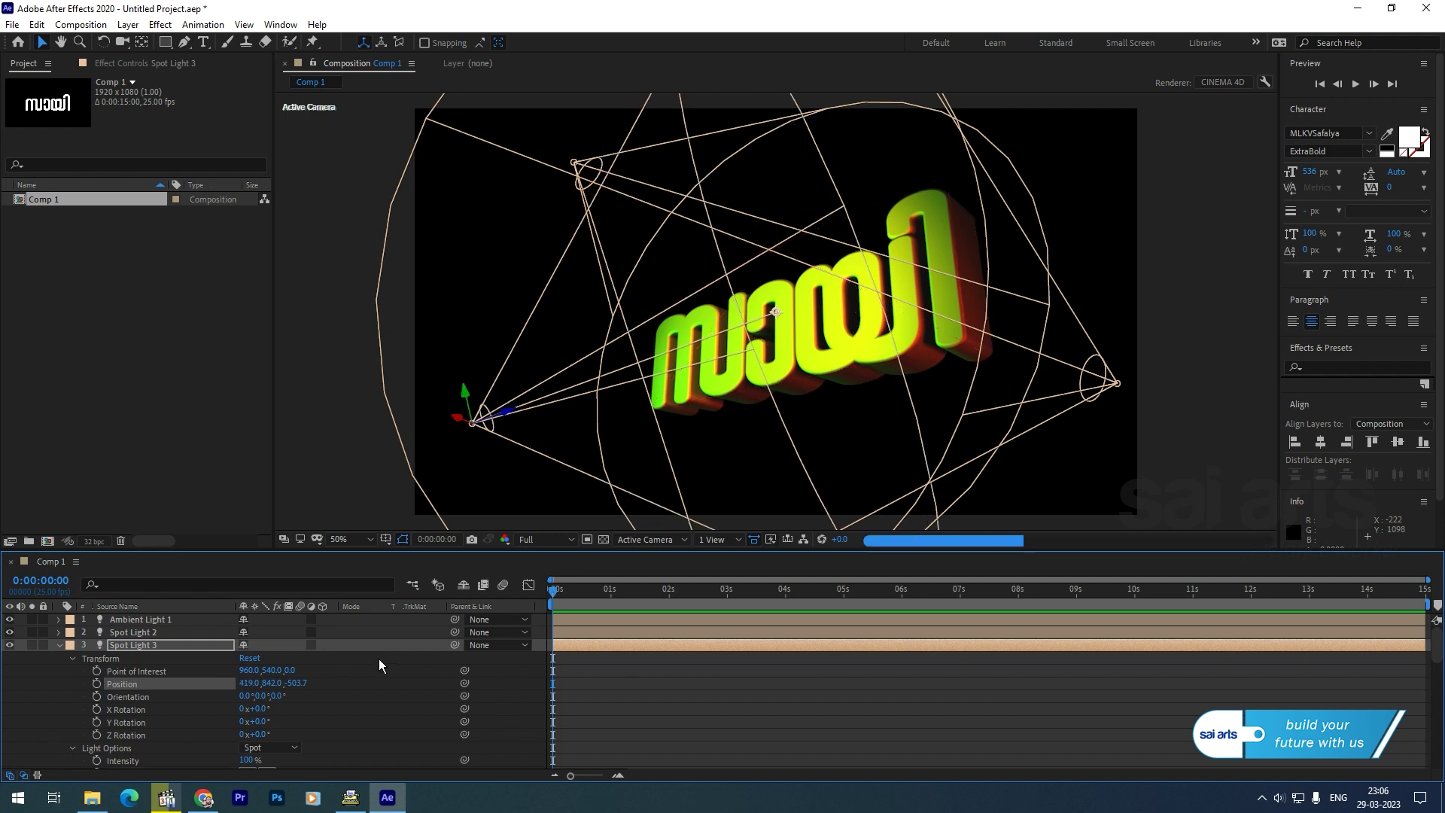
drag(273, 682, 295, 683)
drag(420, 602, 479, 588)
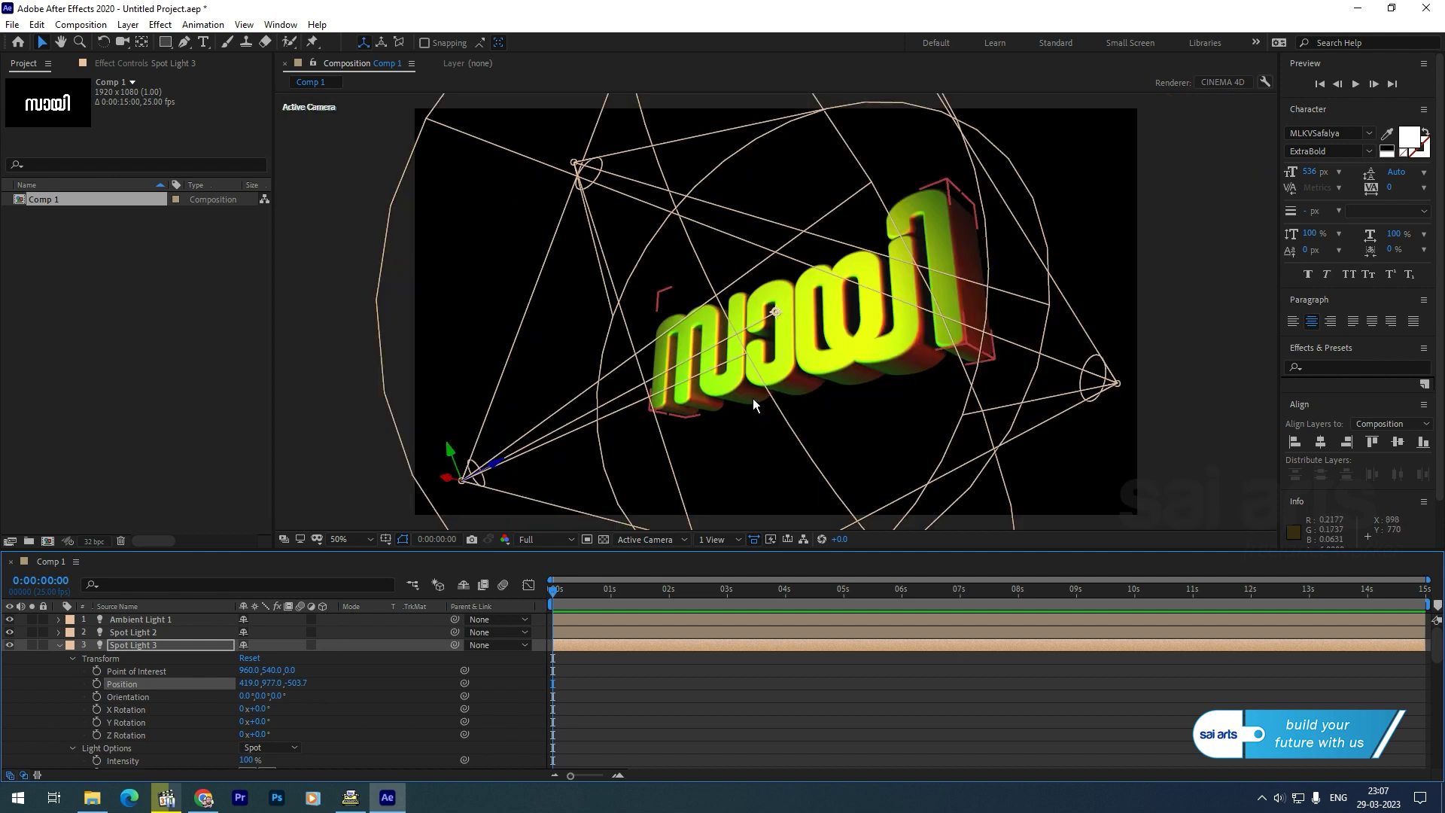
key(period)
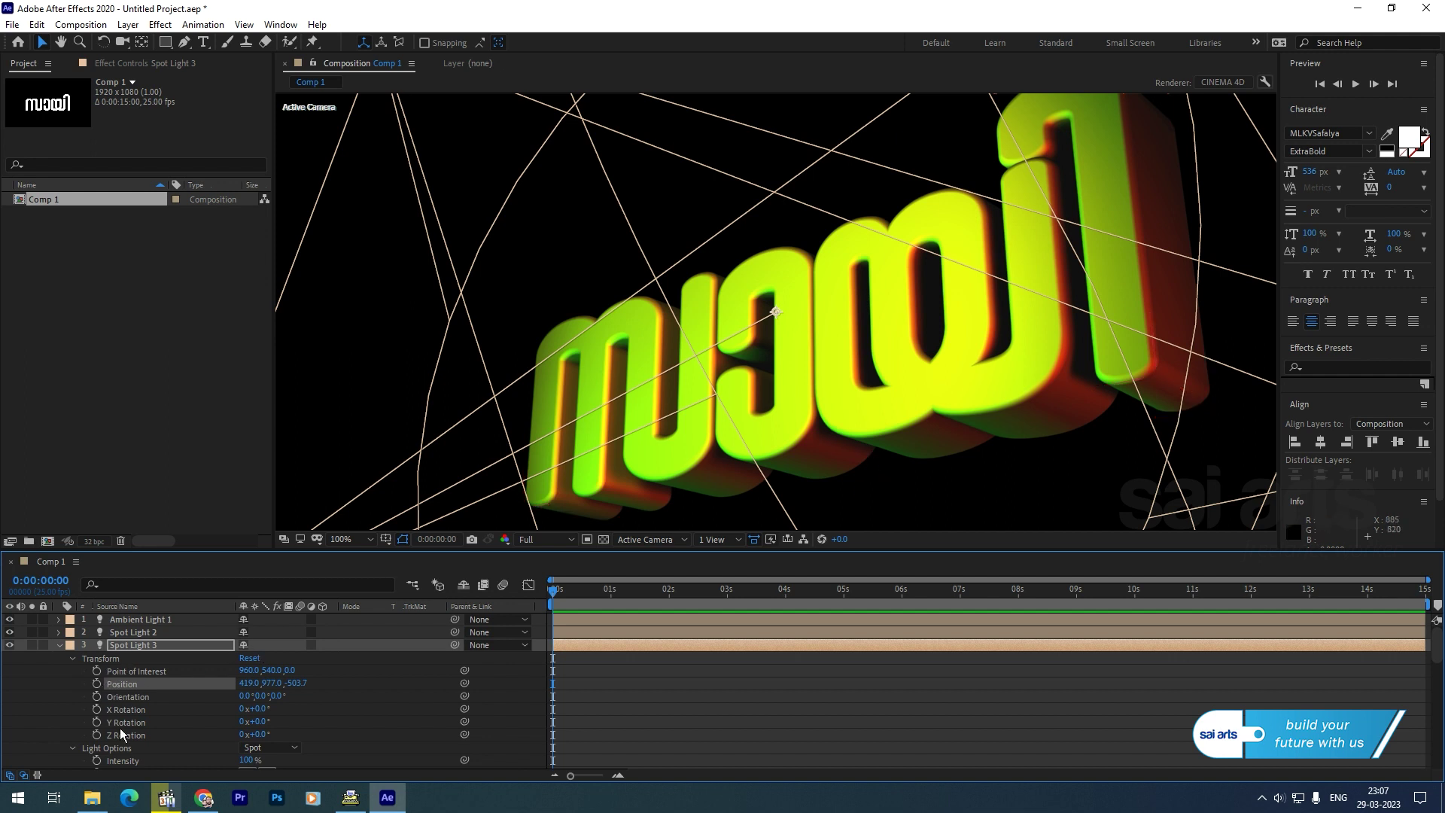
Set Spot Light 3's Intensity to 20% so the title turns gold-yellow again
scroll(130, 758, down, 1)
click(249, 721)
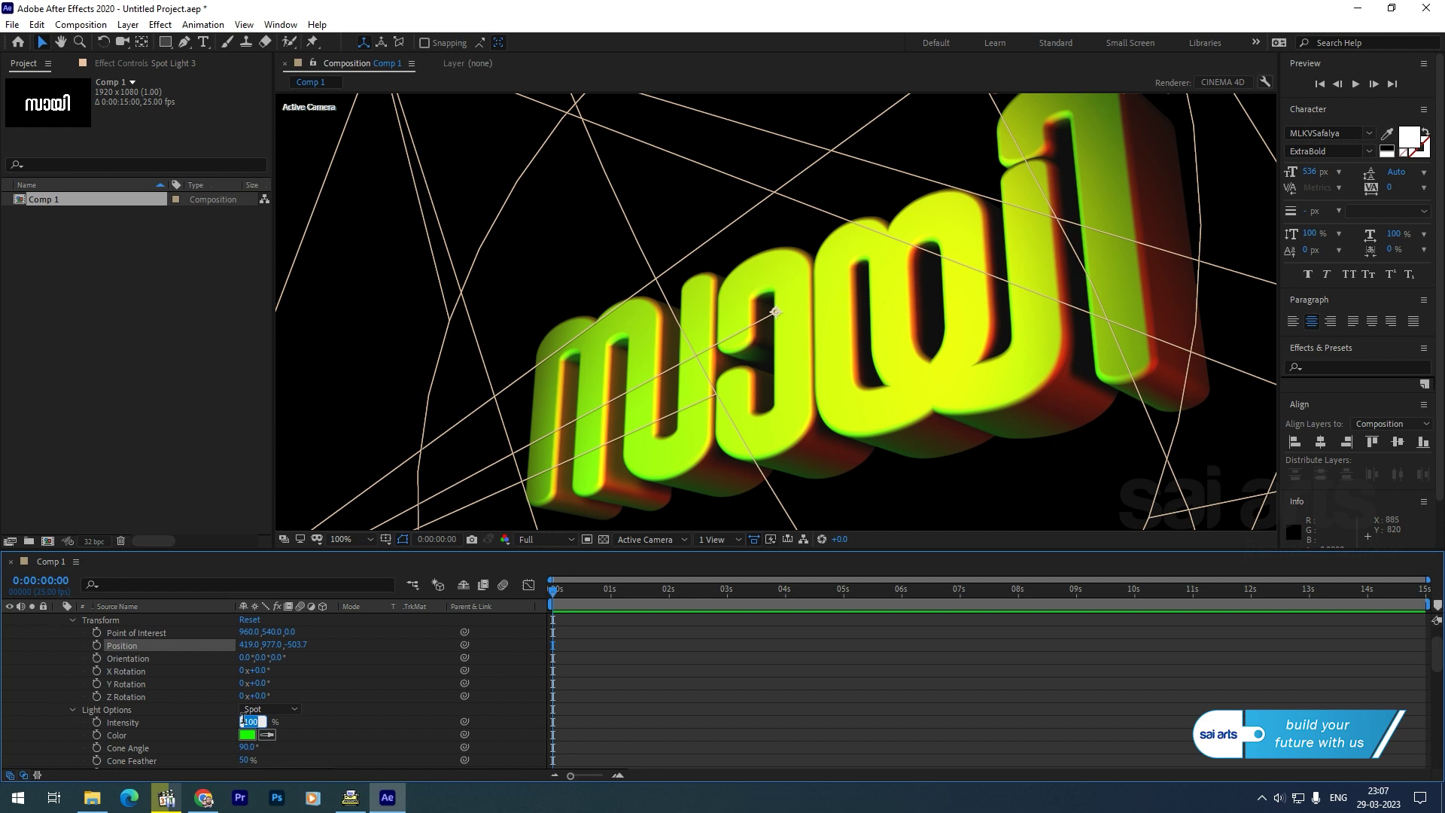
text(2)
key(Return)
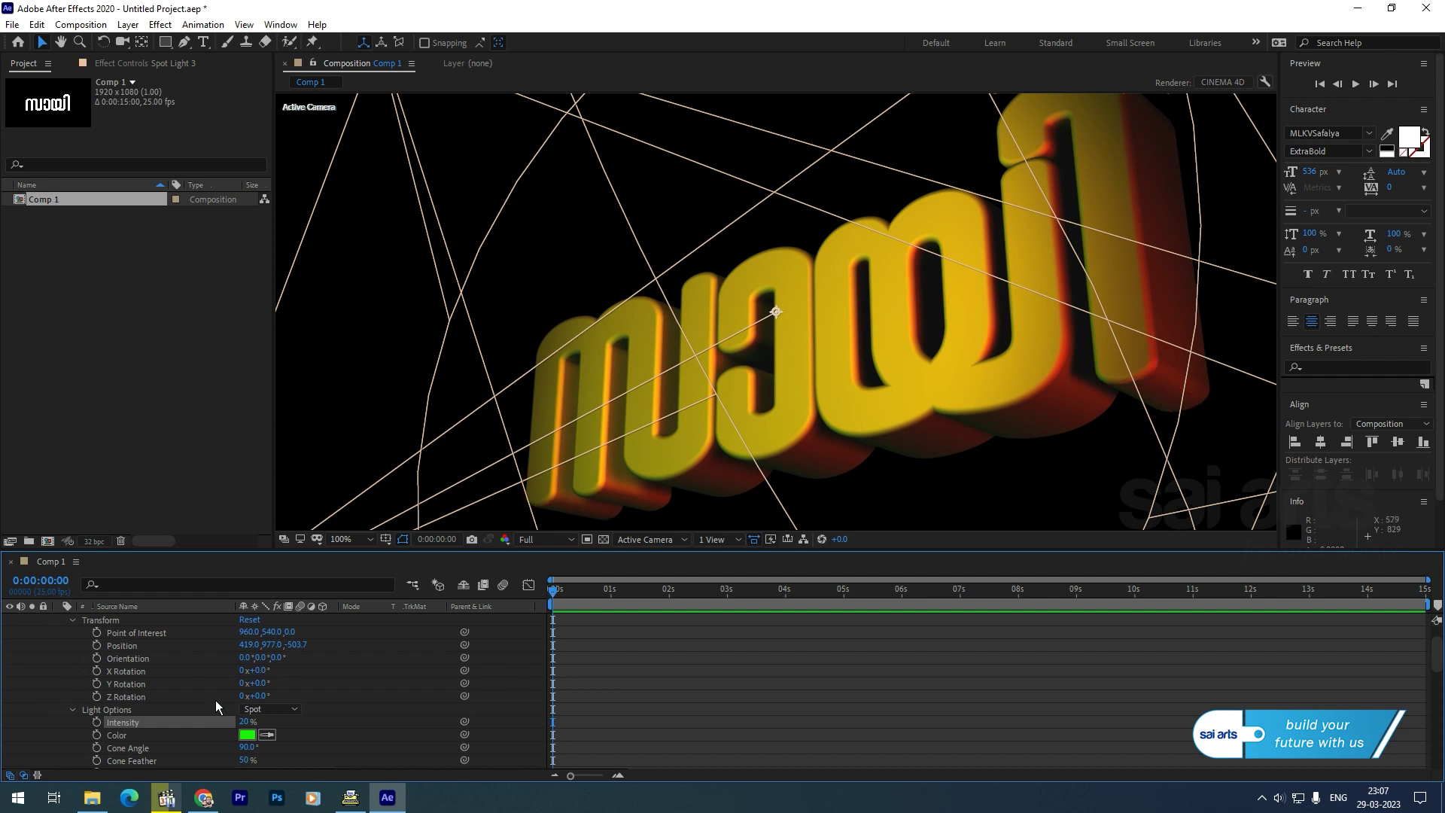
scroll(215, 700, up, 2)
On the kmbn layer, set Specular Intensity to 90% and Specular Shininess to 36%
click(59, 645)
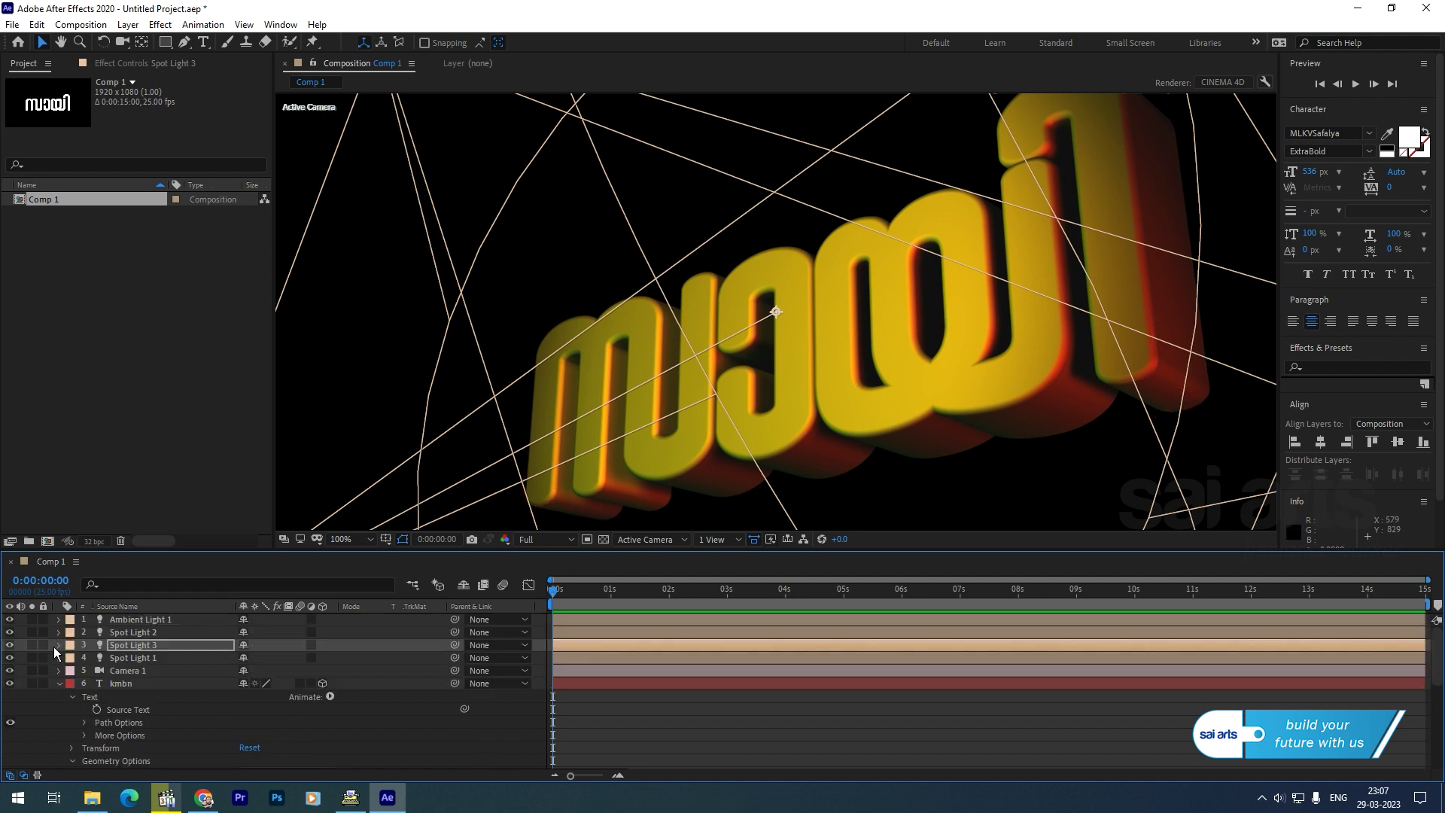
click(124, 681)
scroll(228, 720, down, 8)
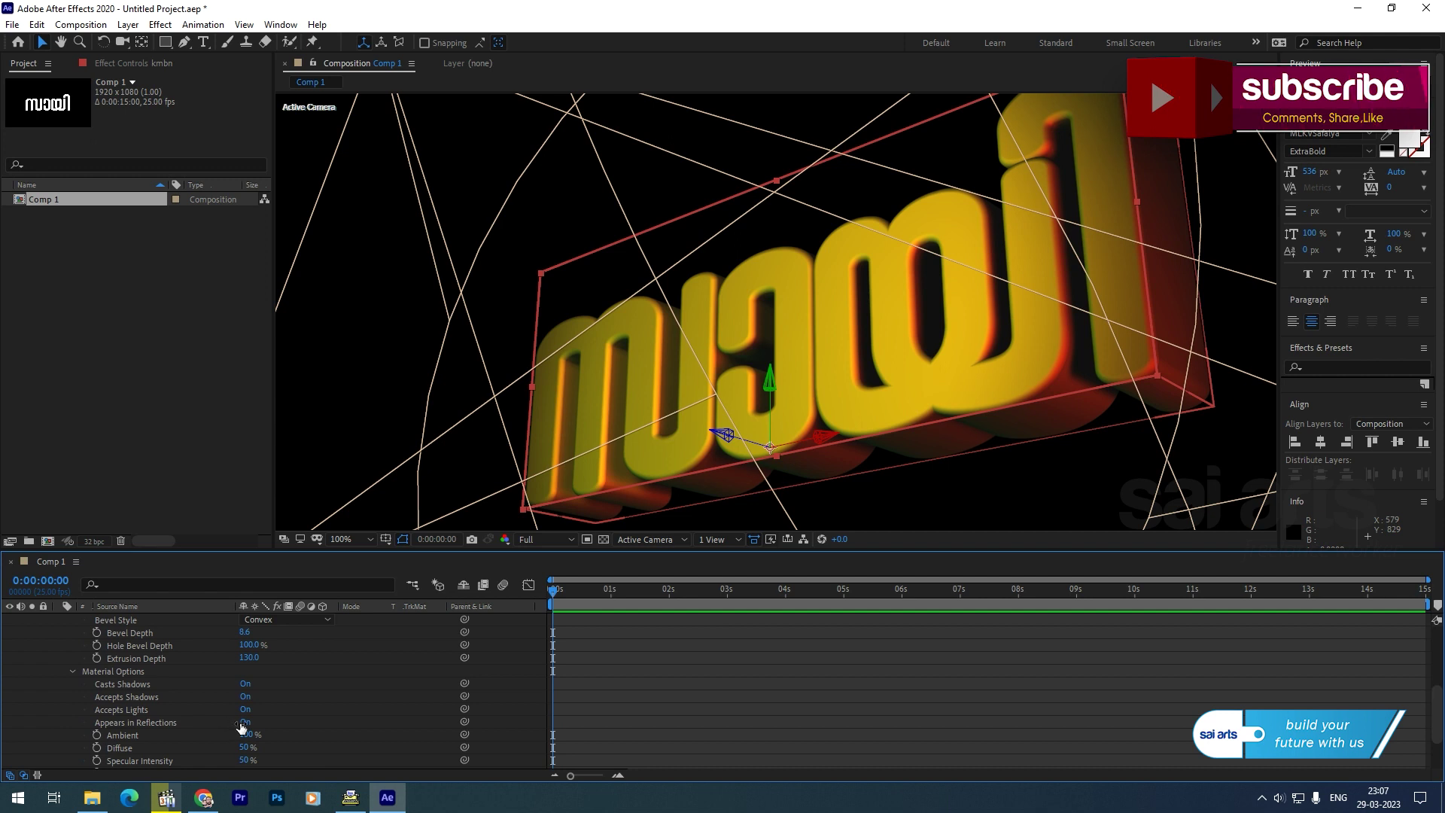
scroll(208, 731, down, 3)
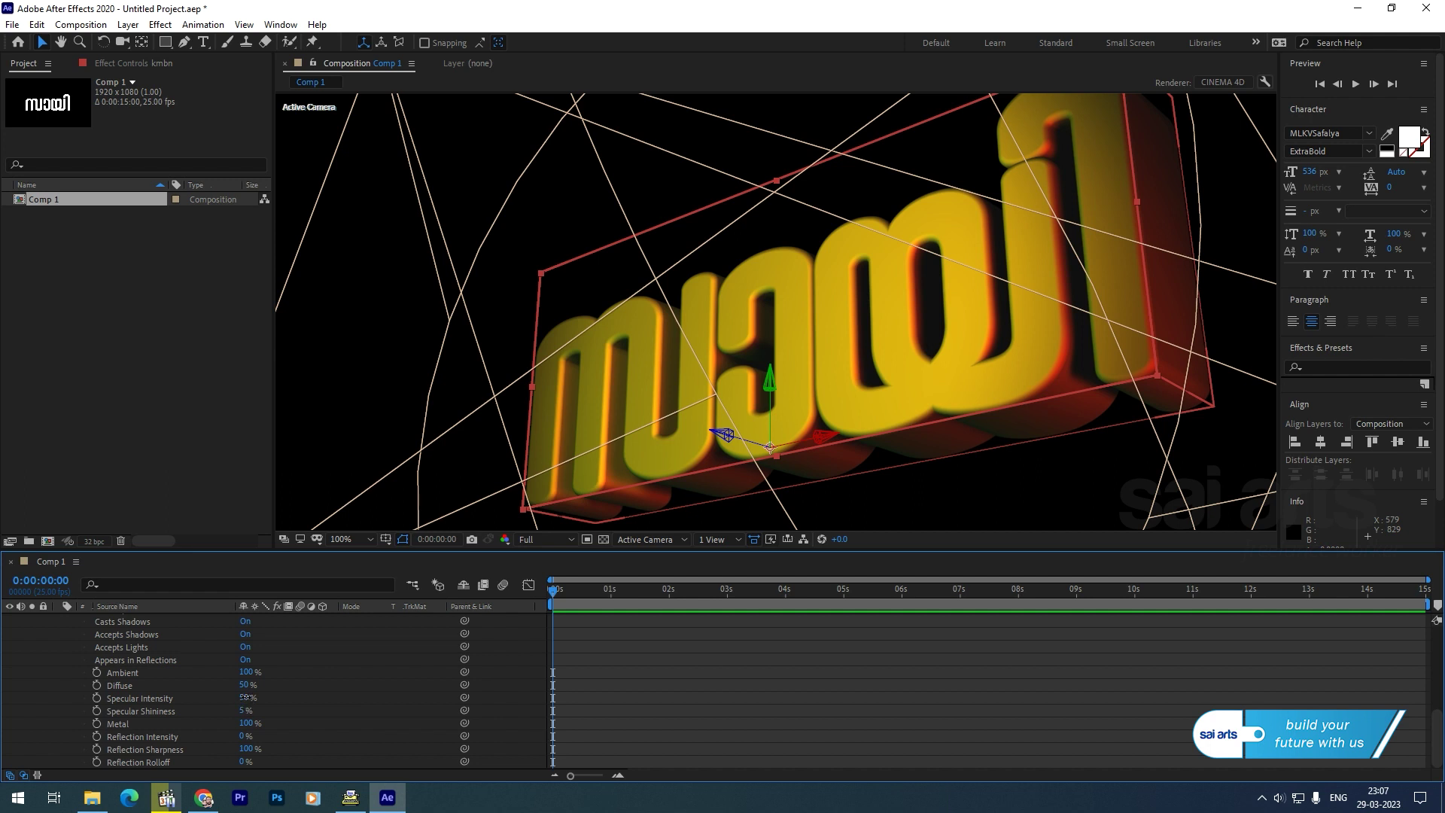
drag(245, 697, 282, 698)
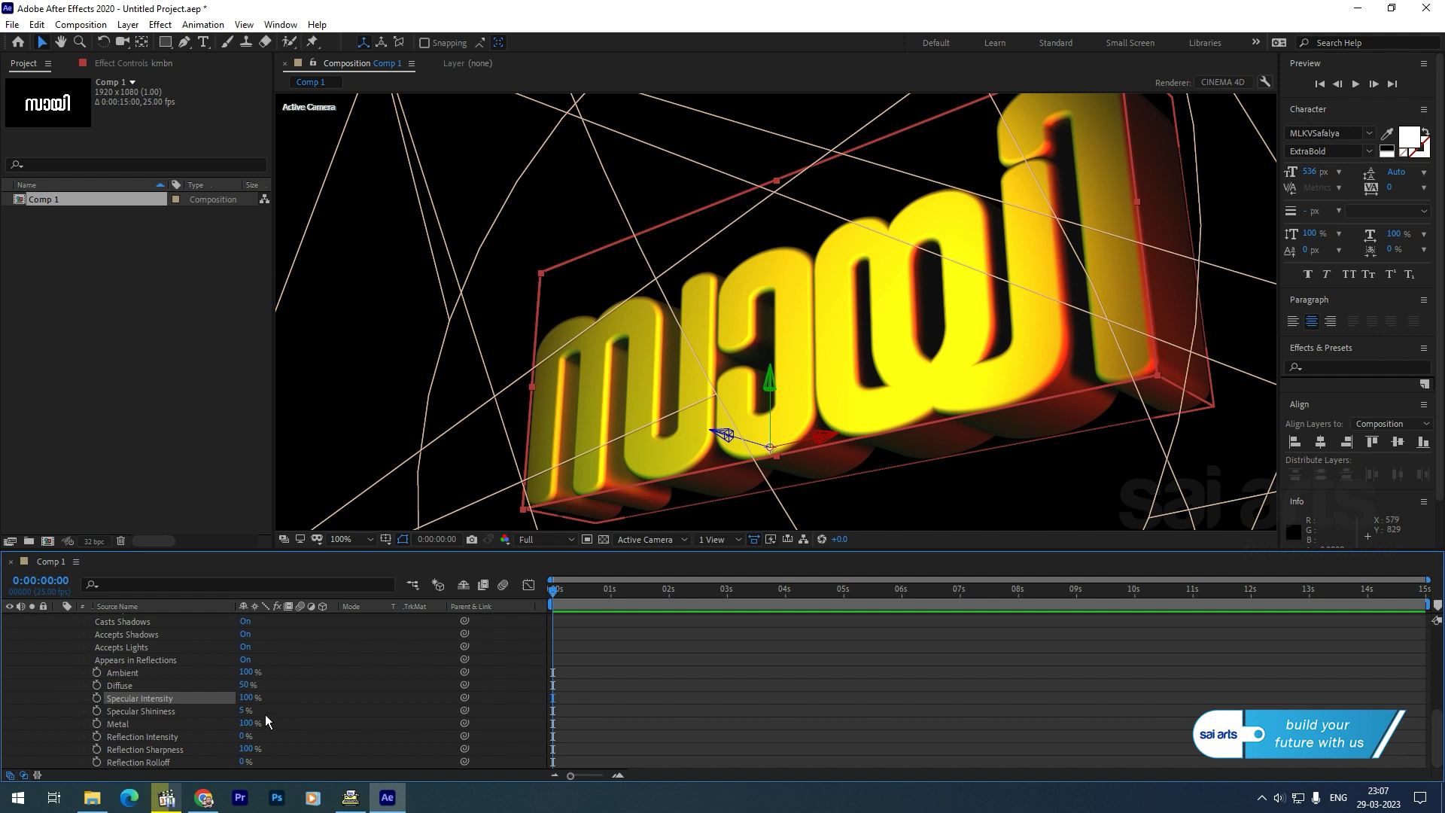
click(248, 698)
key(Return)
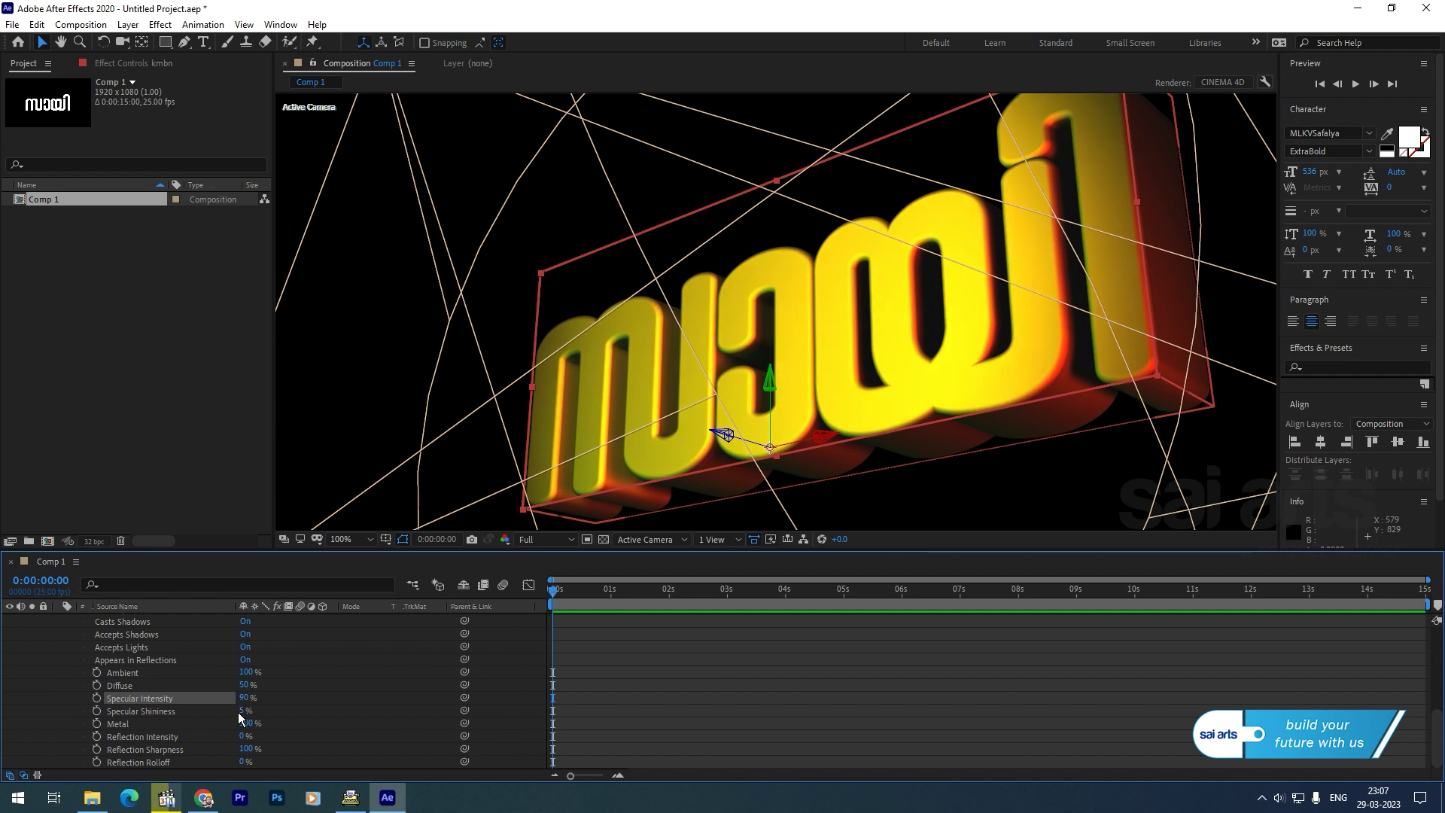
click(251, 722)
click(242, 712)
text(36)
key(Return)
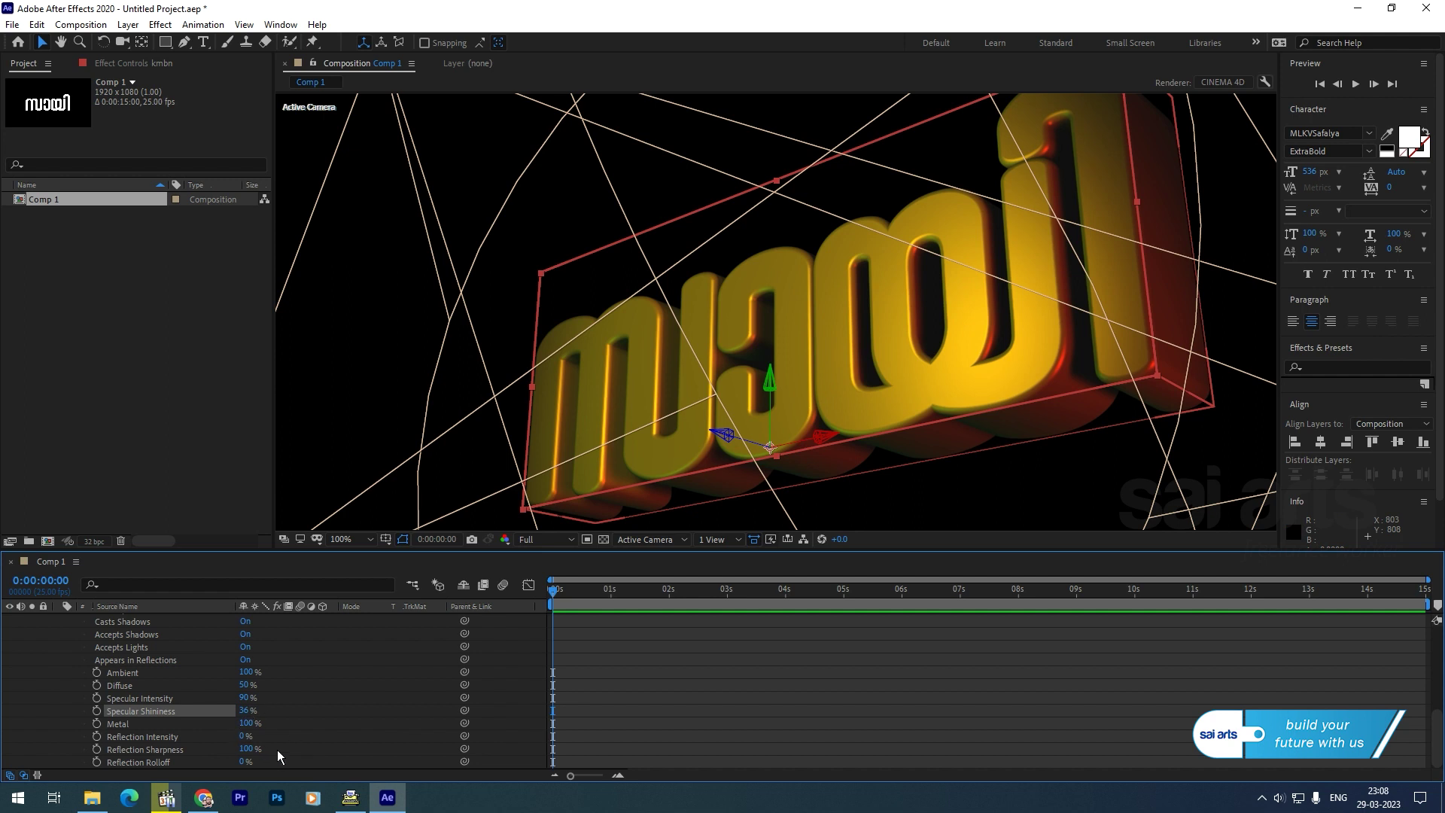
Add a black composition-sized solid and move it to the bottom of the layer stack
scroll(46, 656, up, 5)
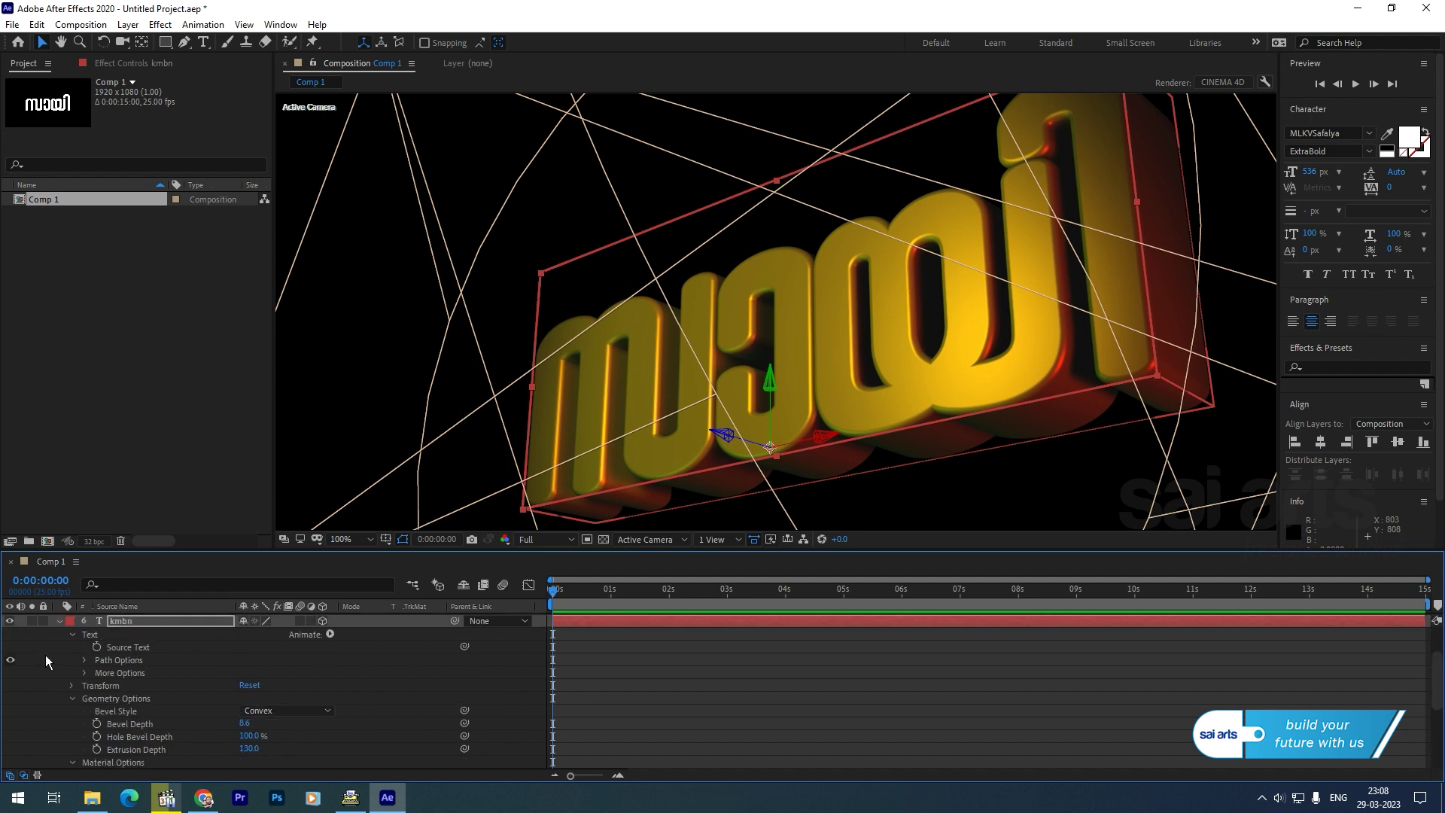
click(58, 620)
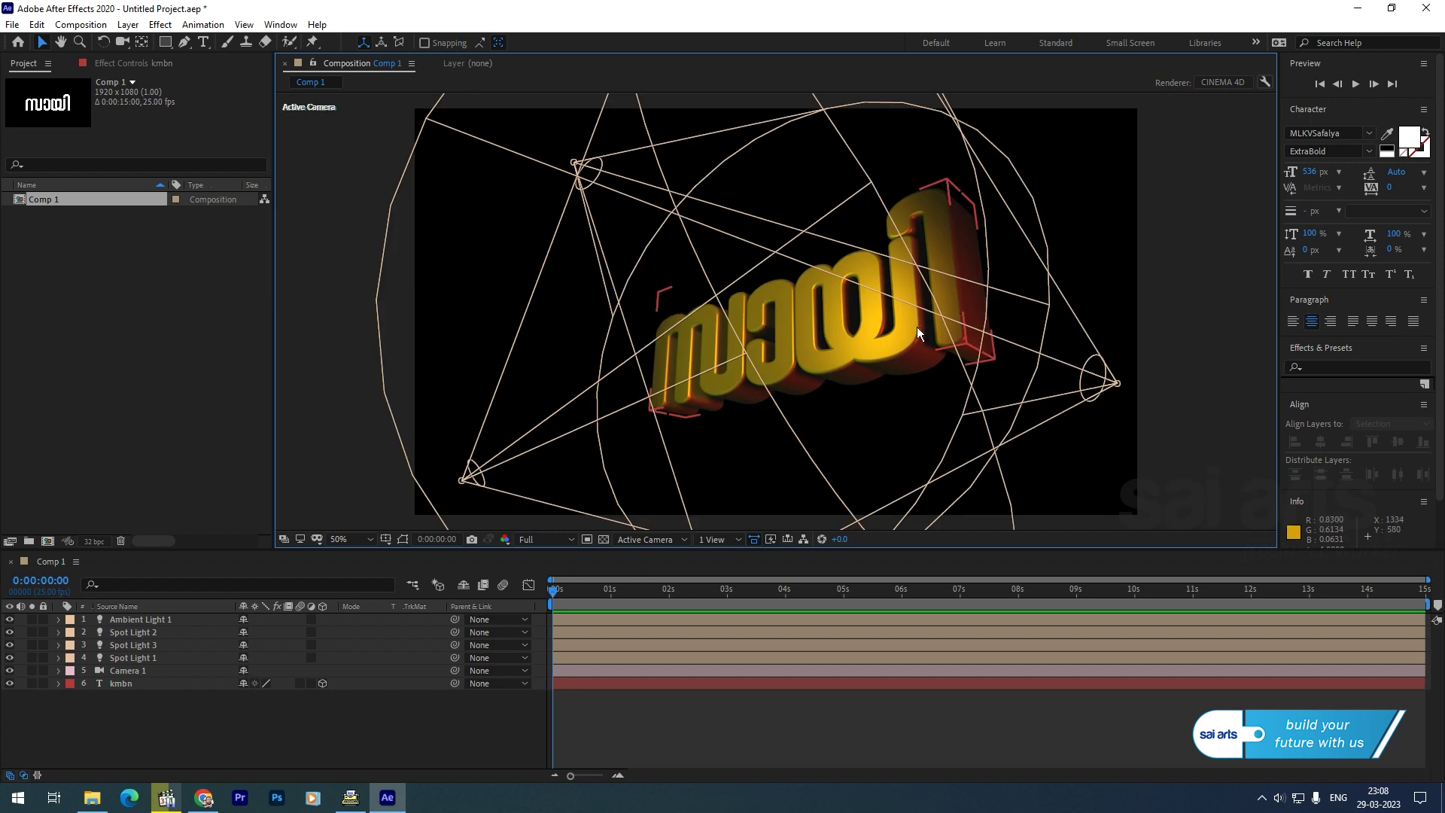
scroll(862, 347, down, 2)
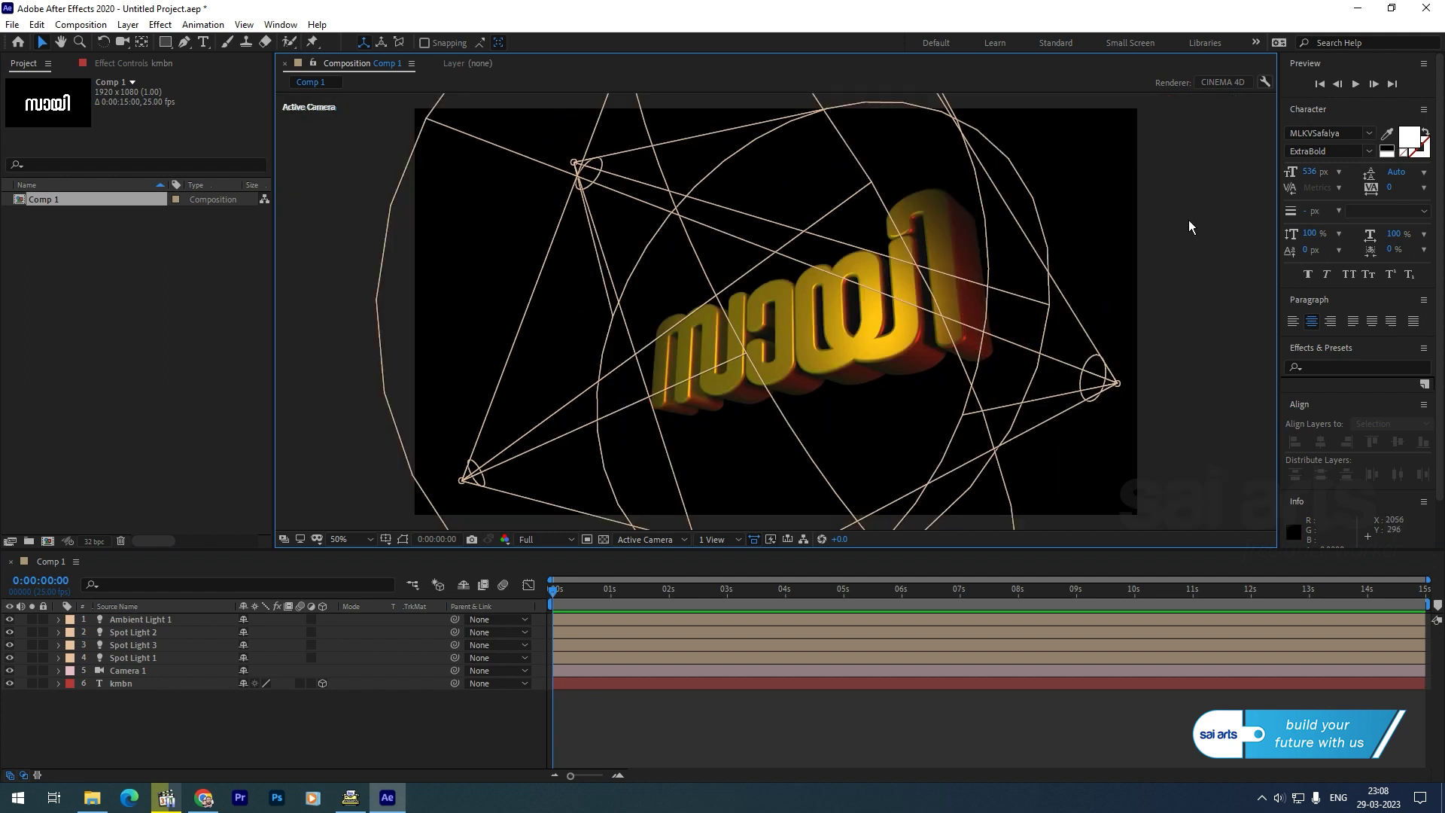
right_click(109, 745)
mouse_move(150, 572)
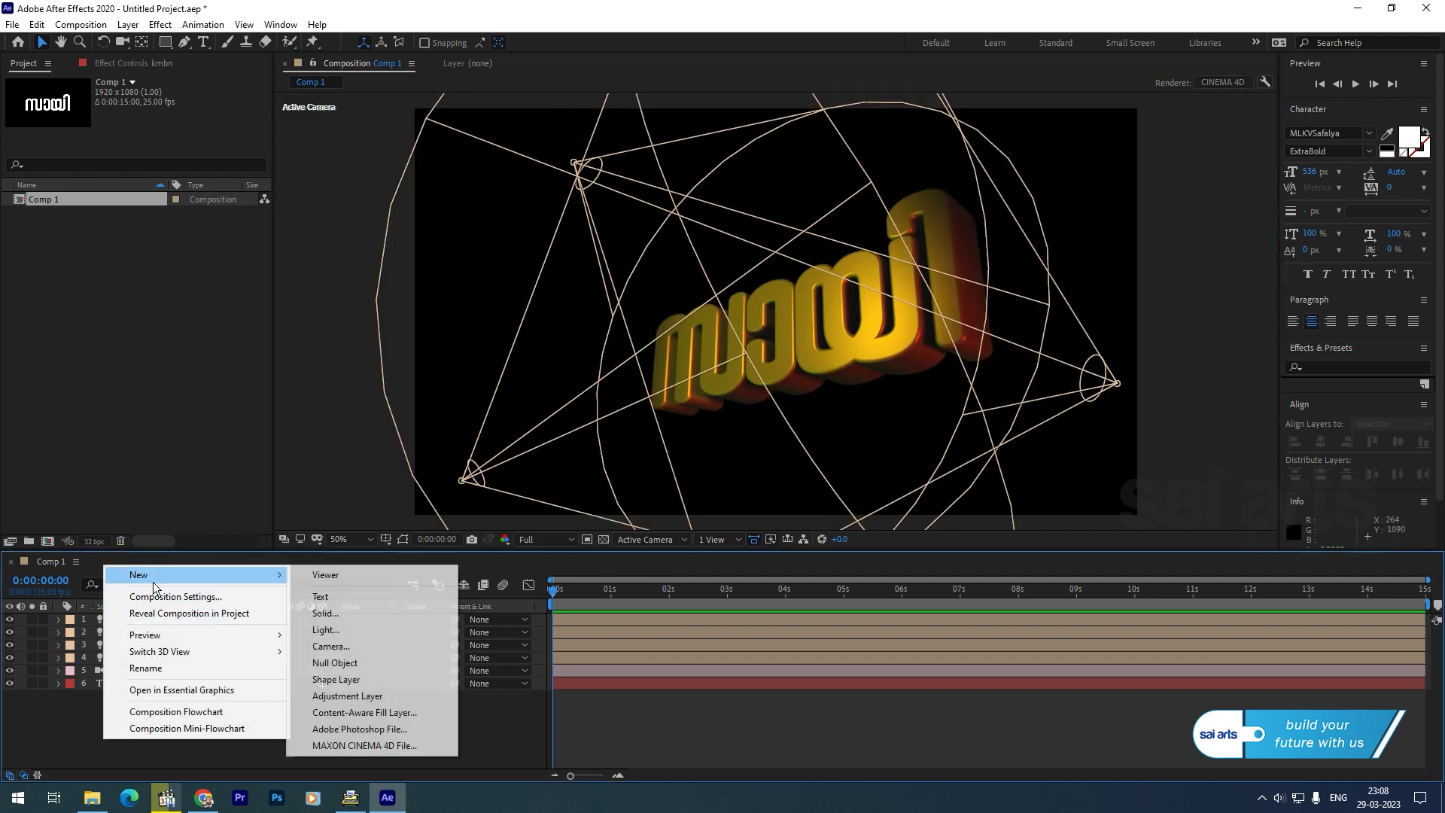
click(381, 615)
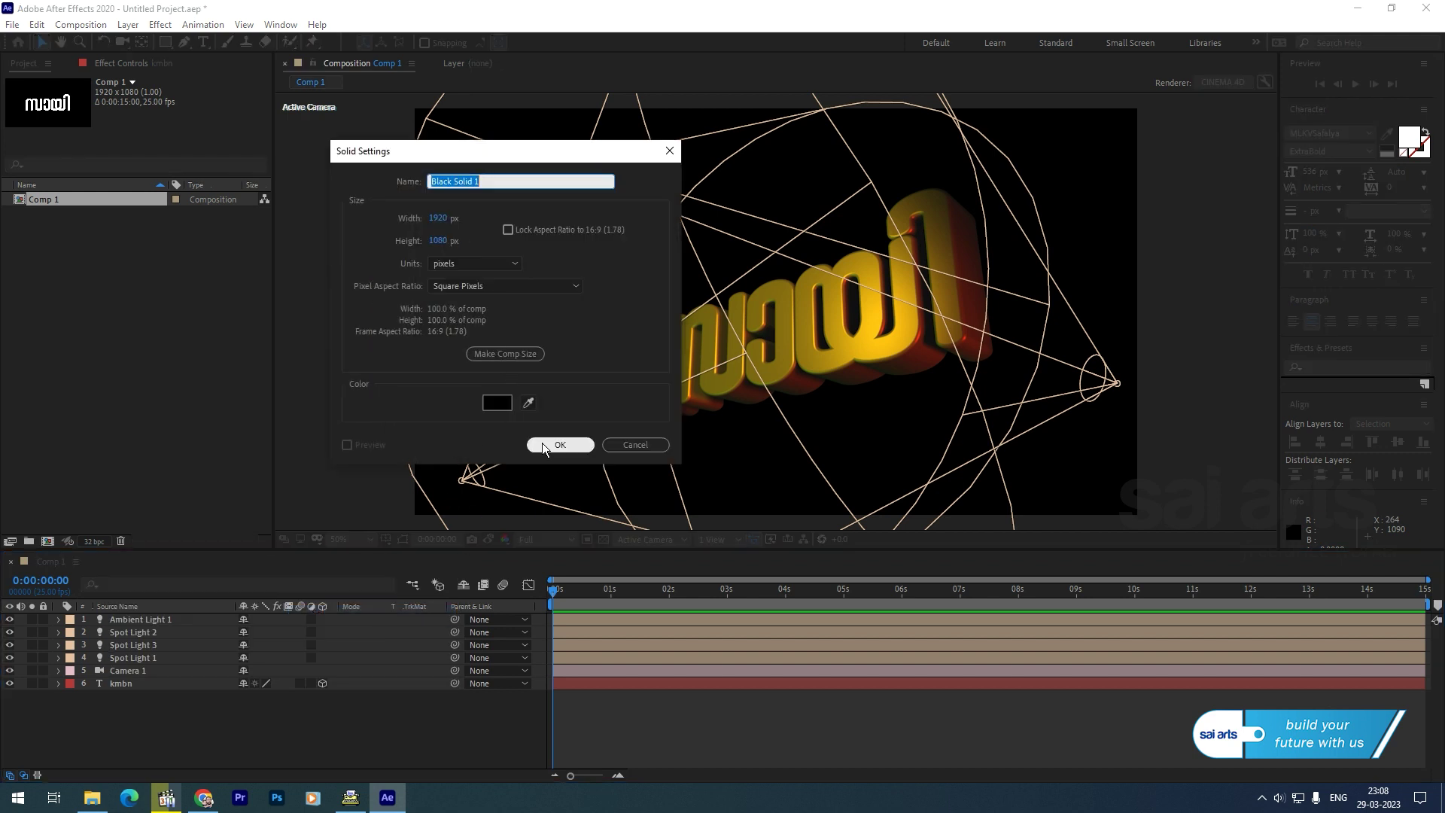
click(560, 445)
drag(130, 620, 129, 711)
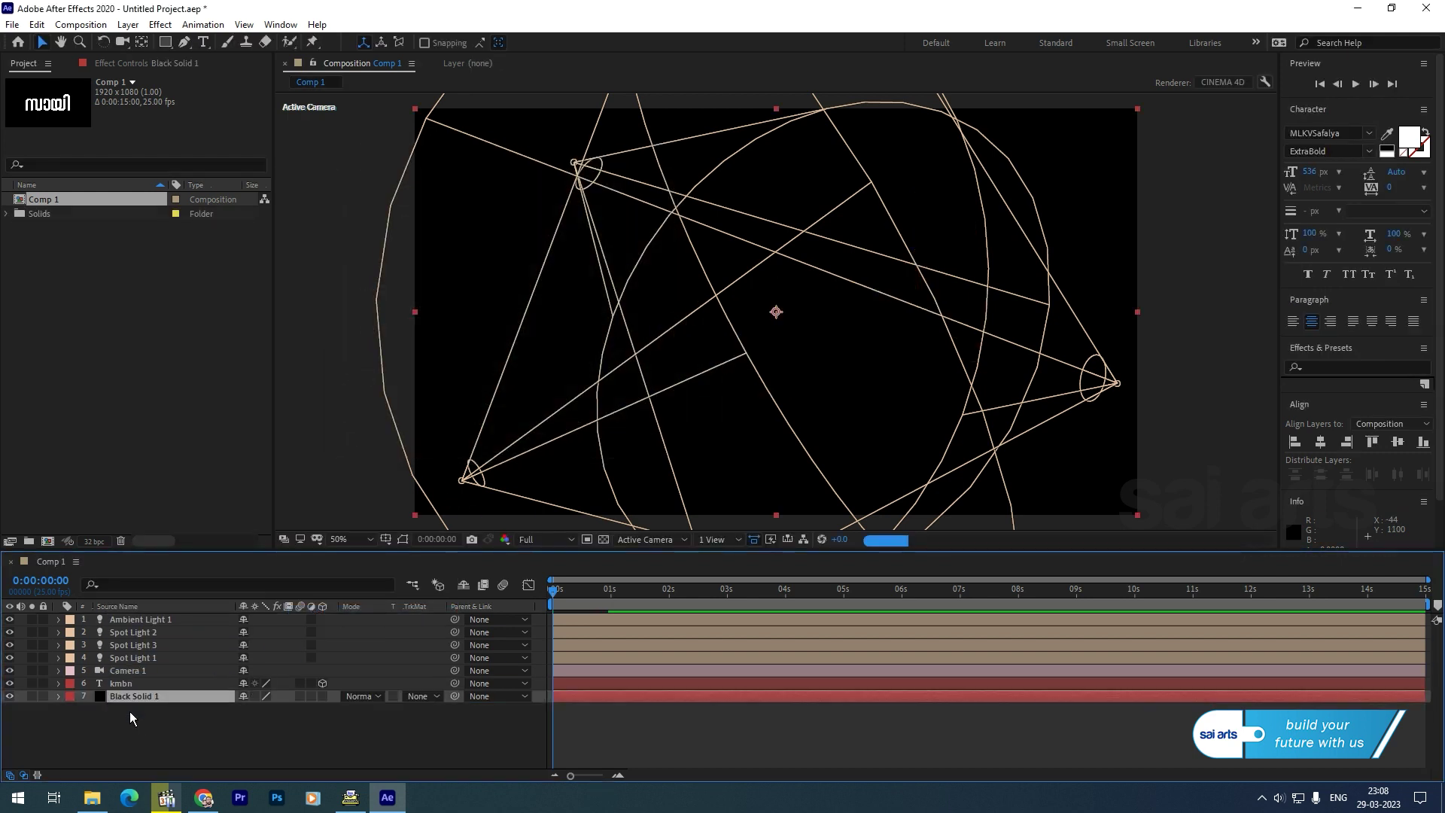
Add a new adjustment layer to the composition
right_click(132, 727)
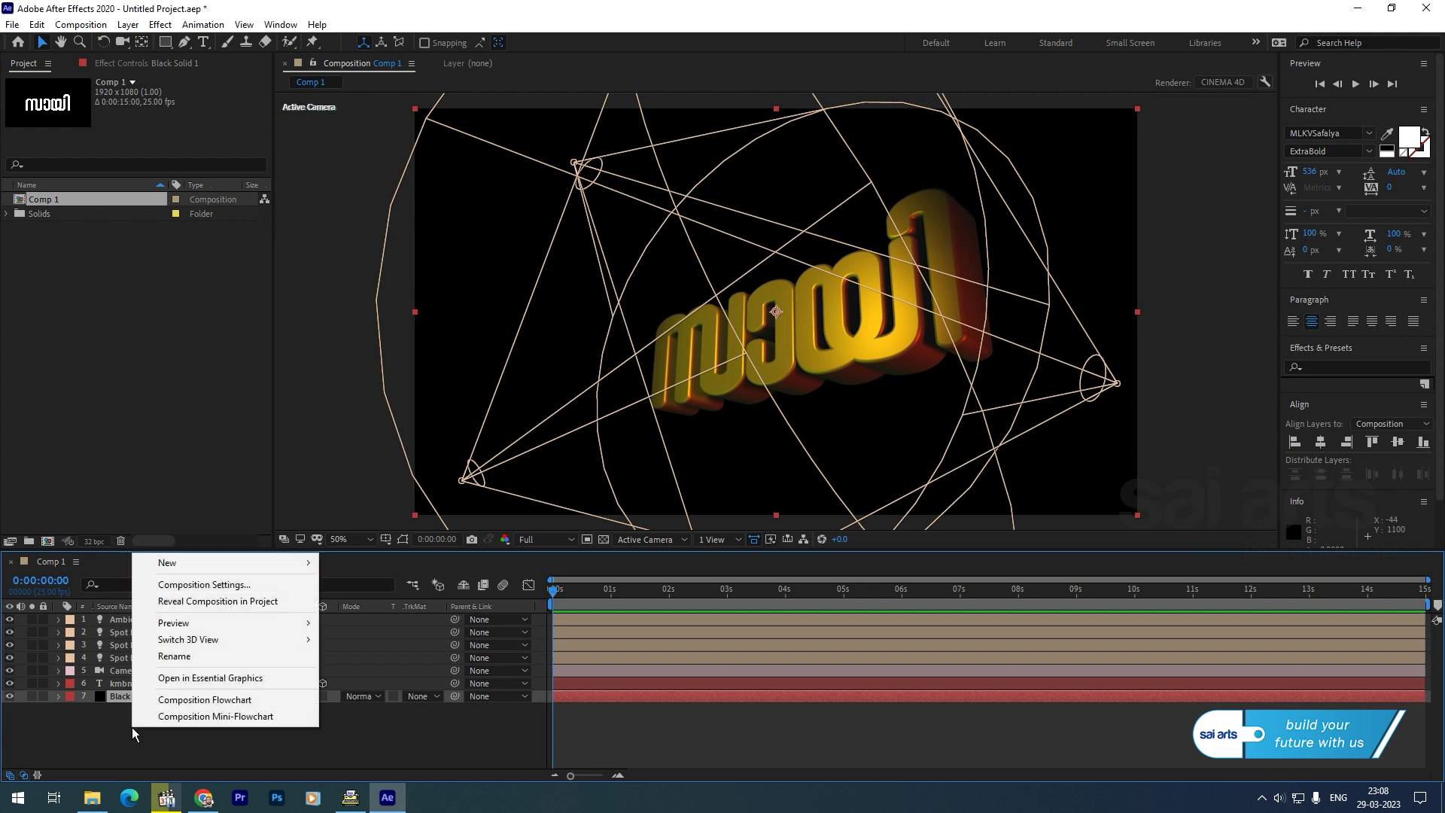
mouse_move(226, 563)
click(367, 683)
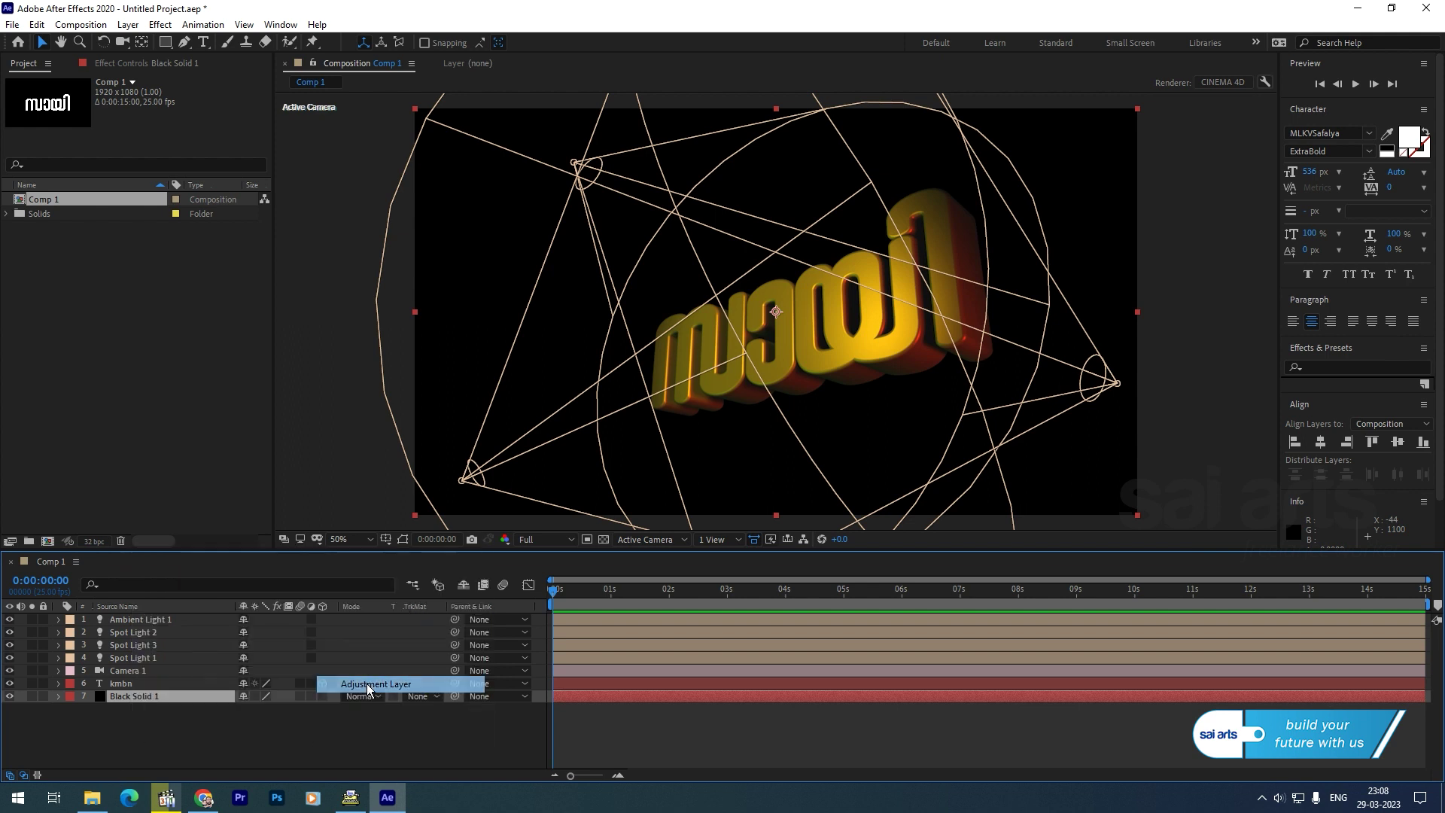
Move the adjustment layer to the top and apply Curves with a contrasty RGB S-curve
drag(122, 698, 123, 618)
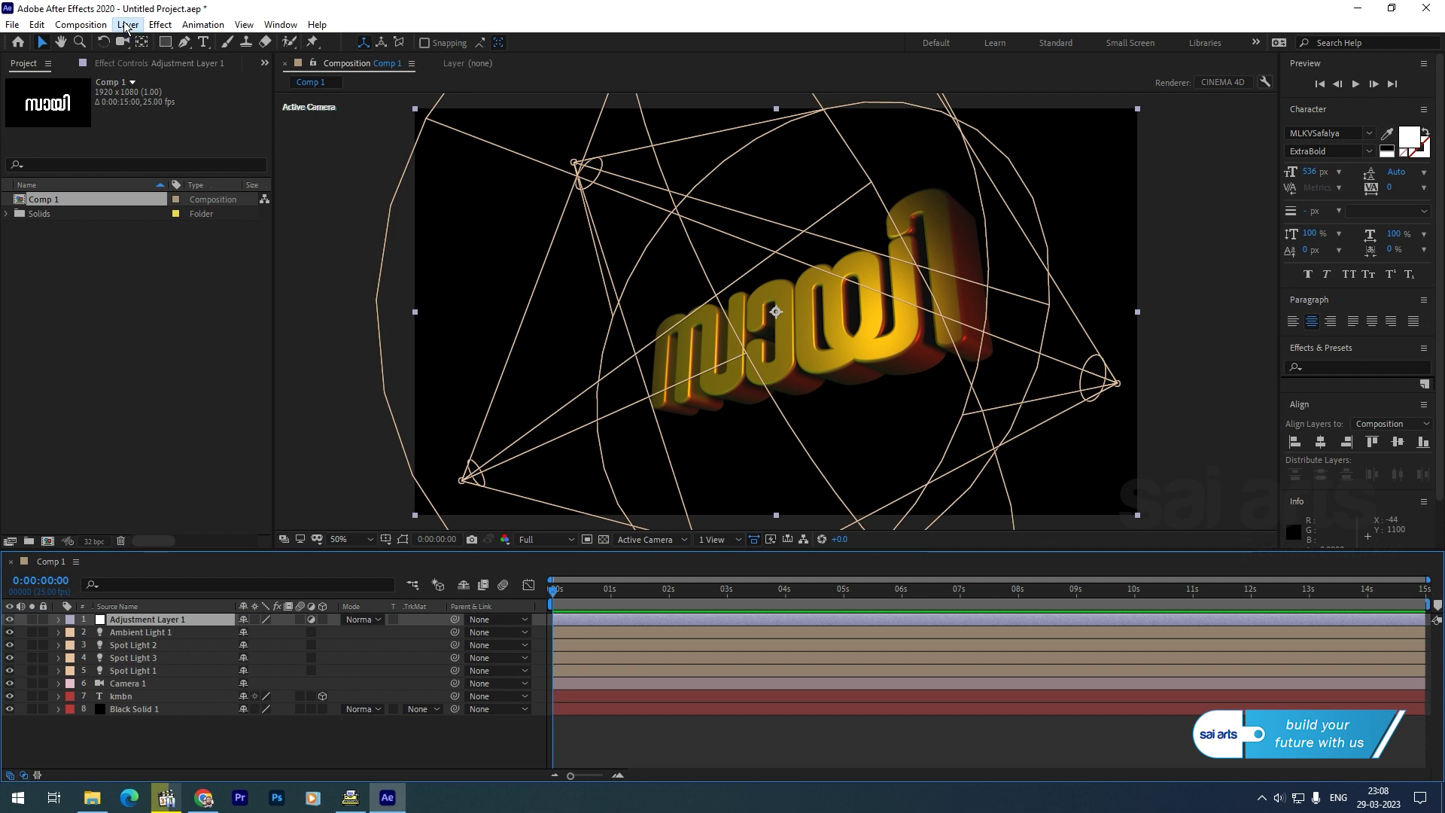
click(126, 26)
mouse_move(165, 27)
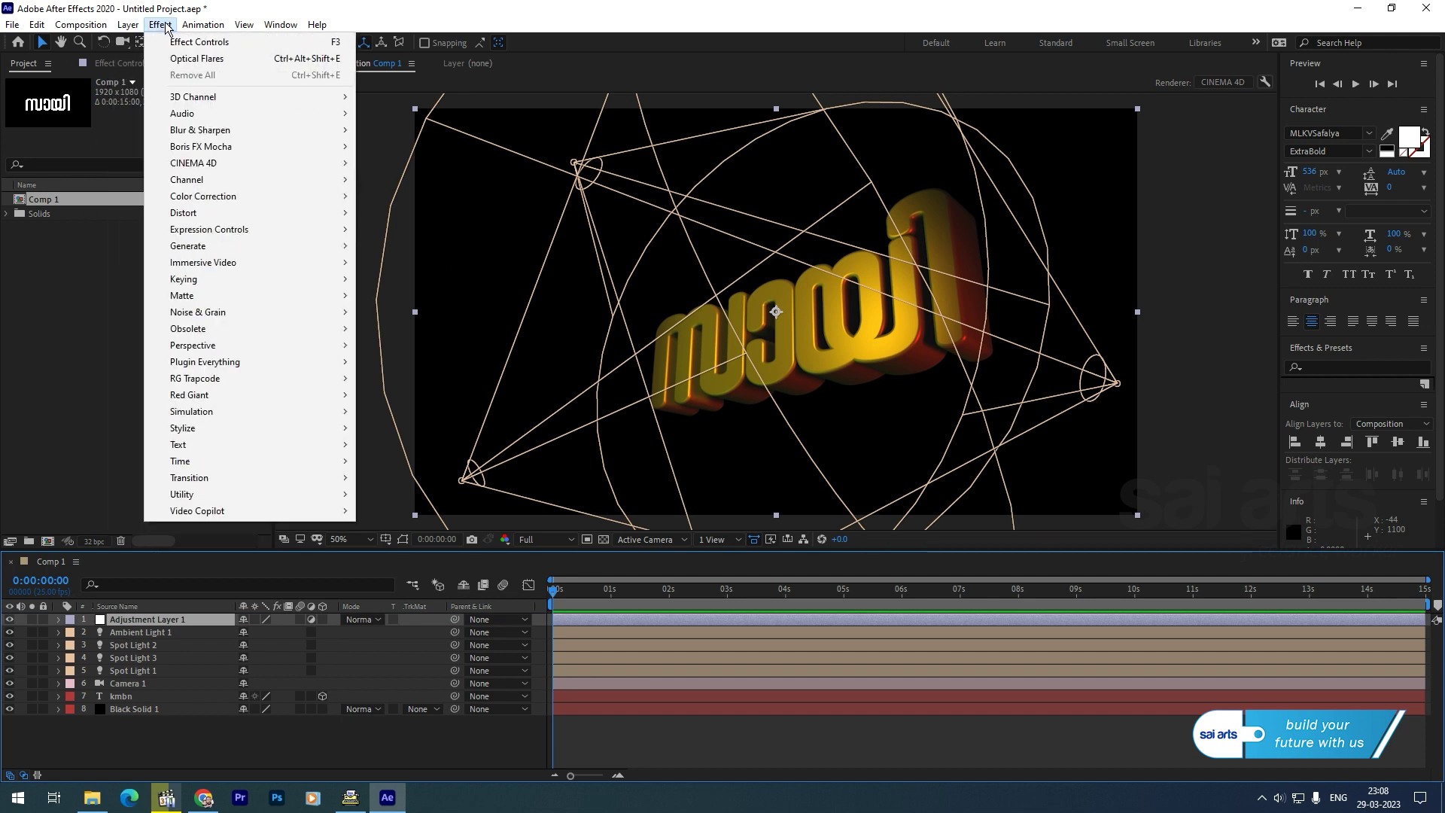
mouse_move(245, 199)
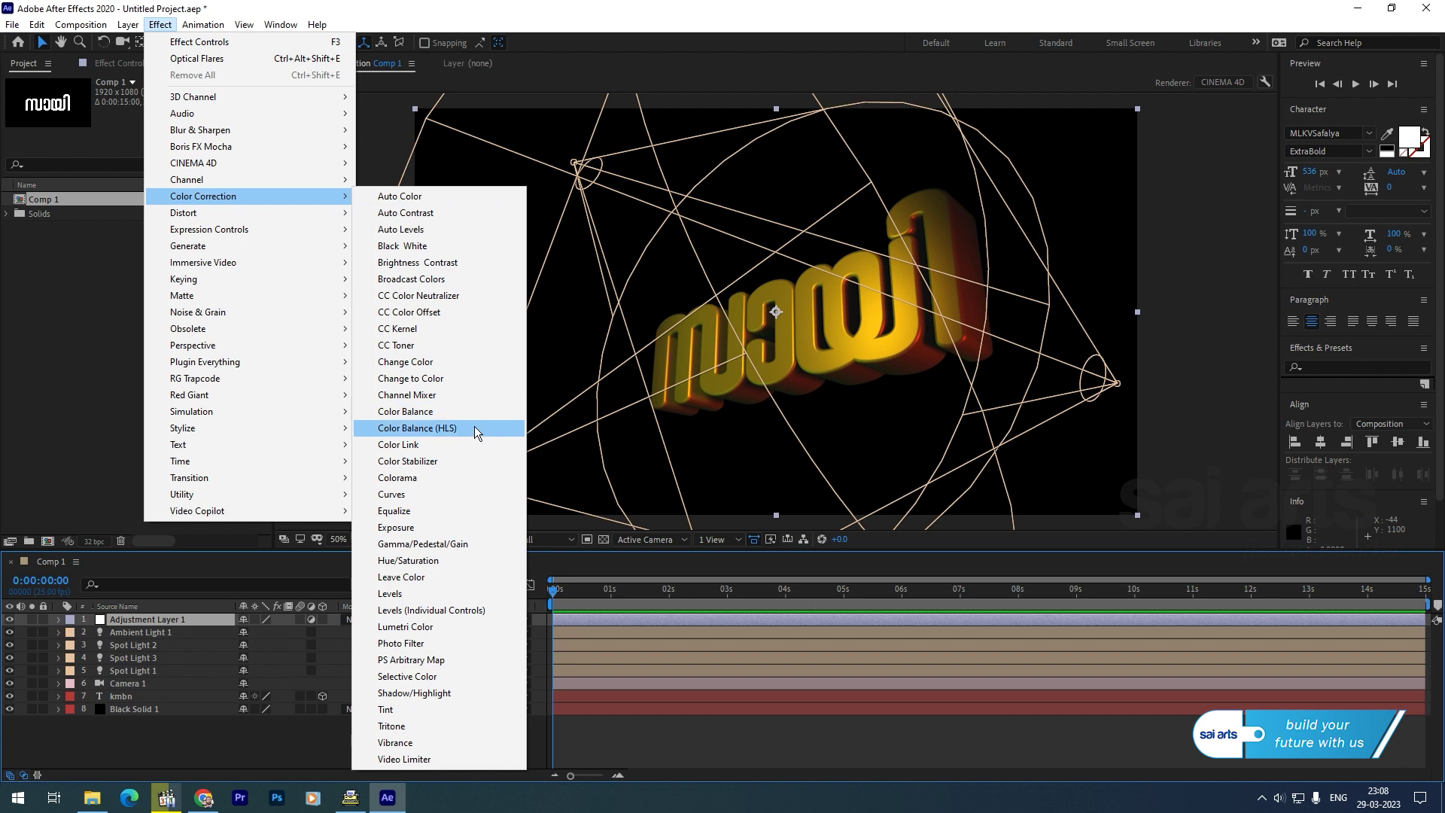
click(451, 494)
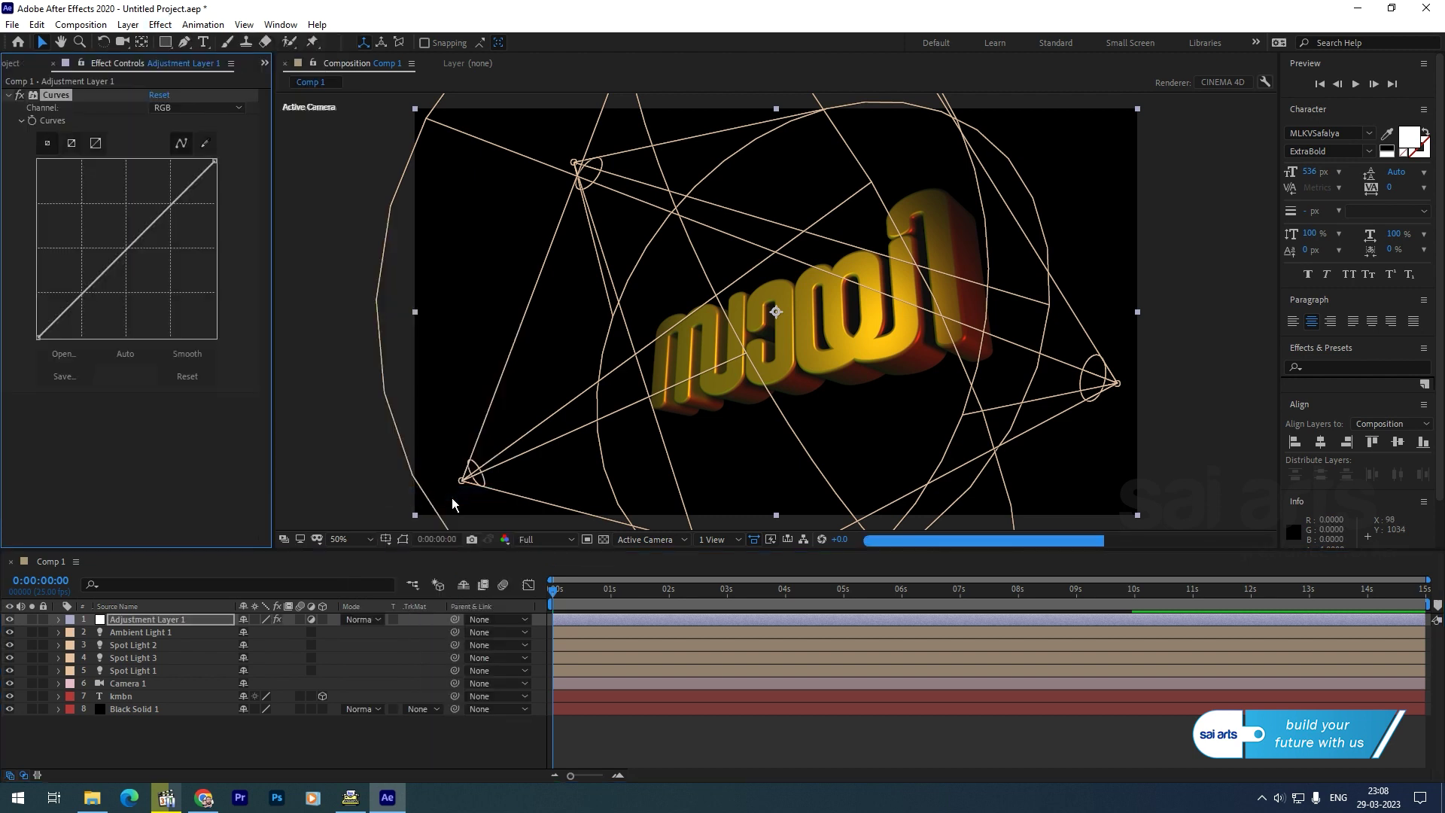
drag(153, 213, 156, 191)
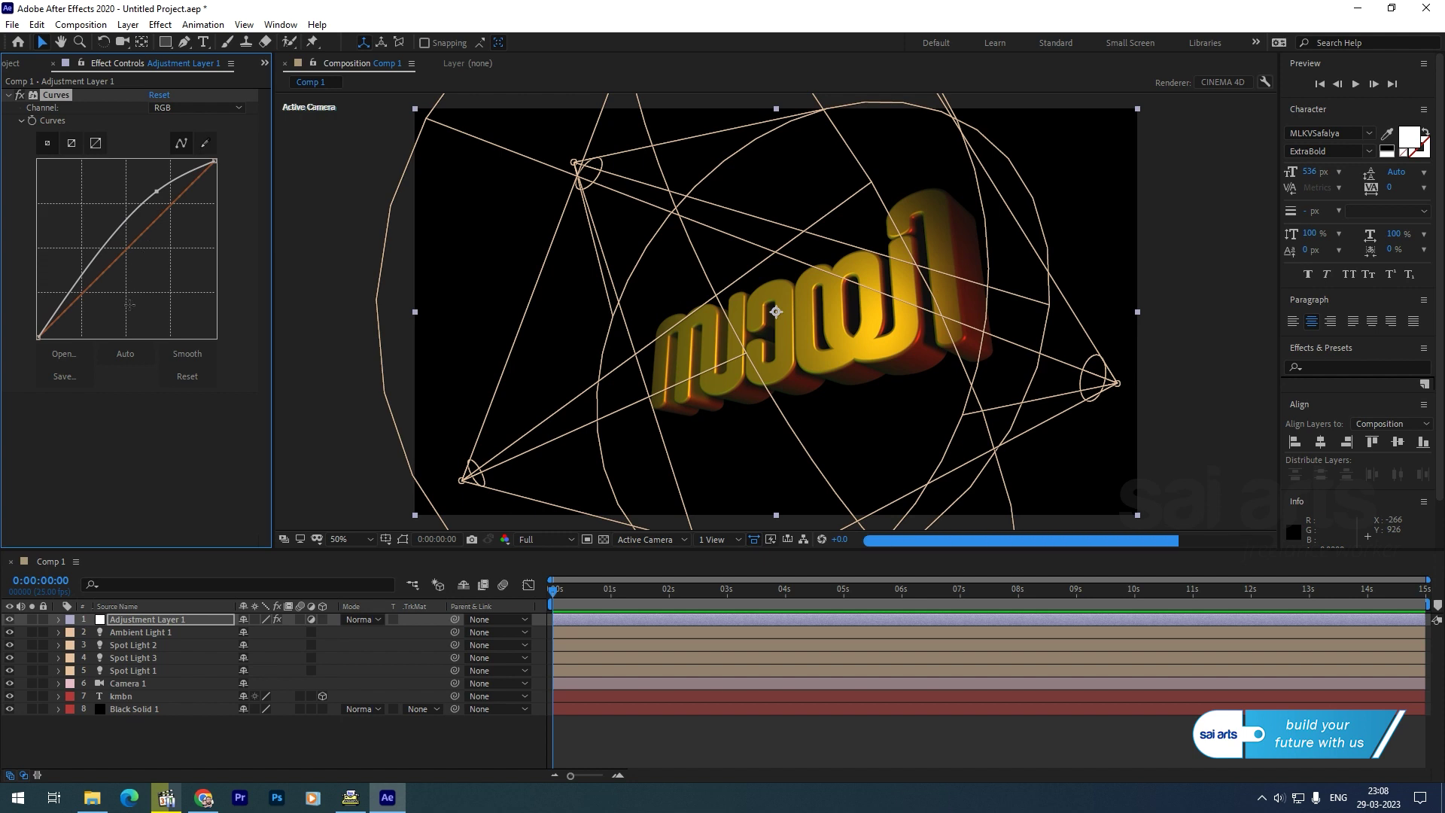
click(78, 286)
drag(82, 289, 90, 297)
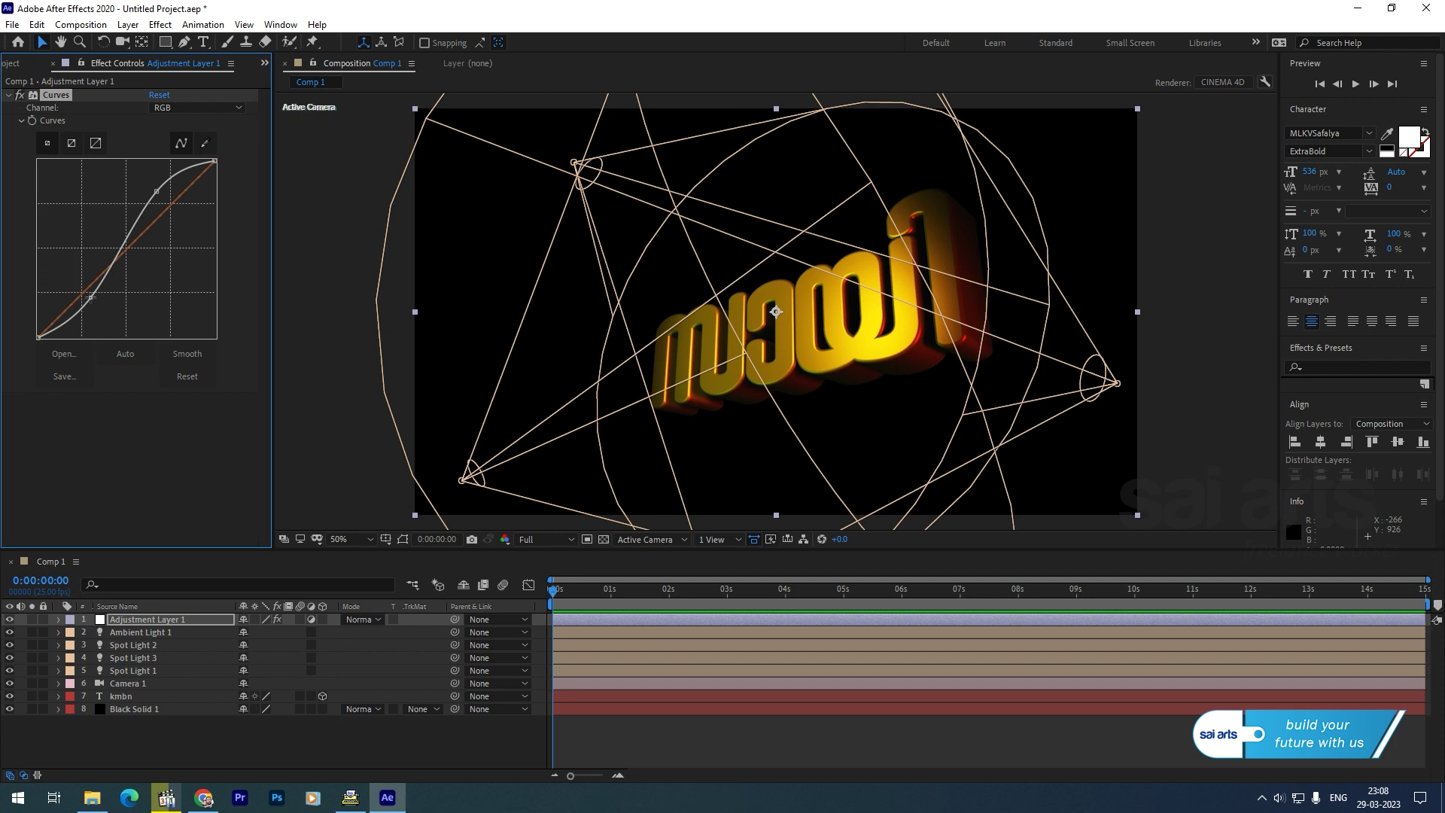
Pull the Blue channel curve slightly down to warm the image
click(194, 108)
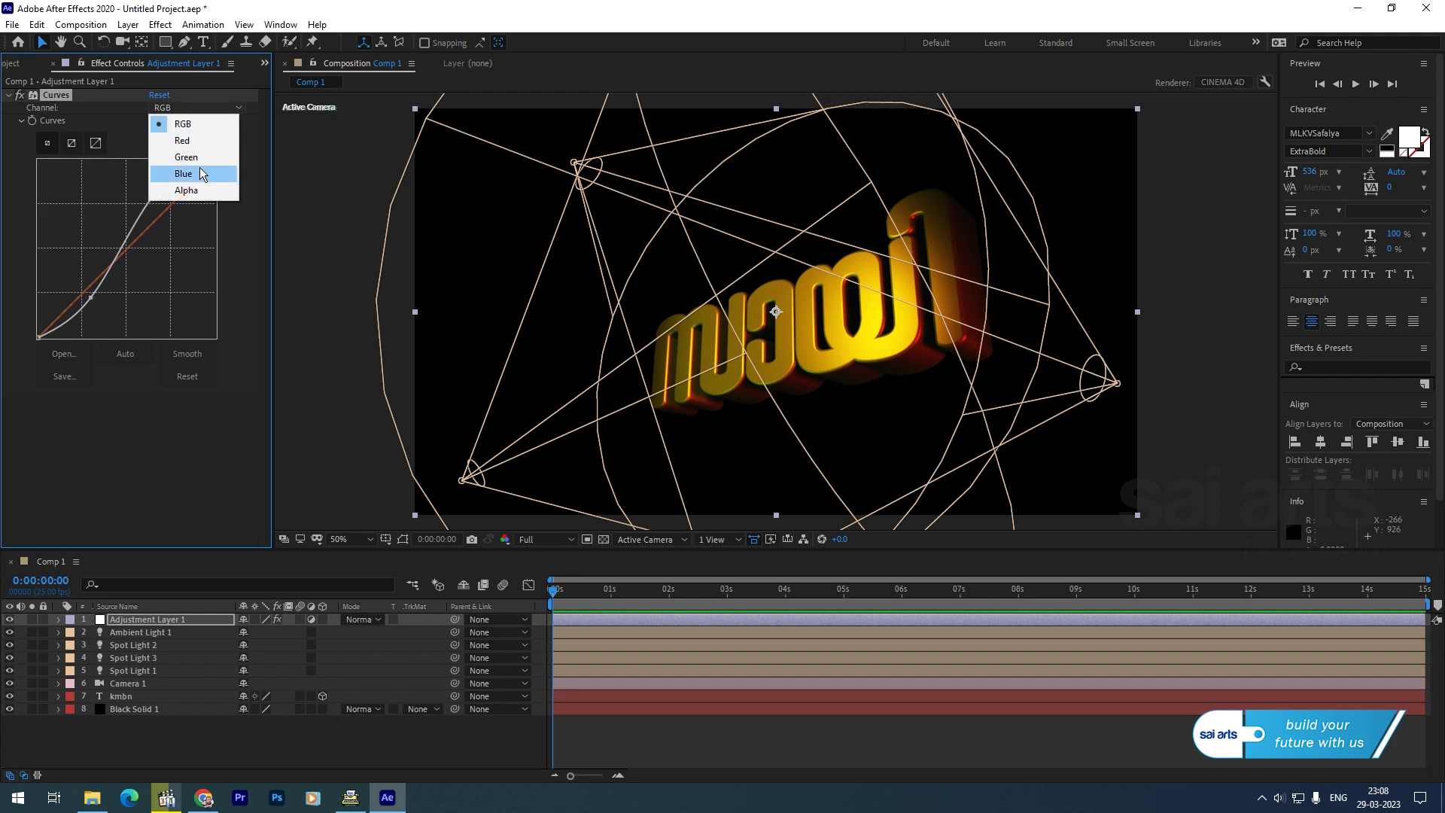
click(184, 174)
drag(176, 200, 180, 211)
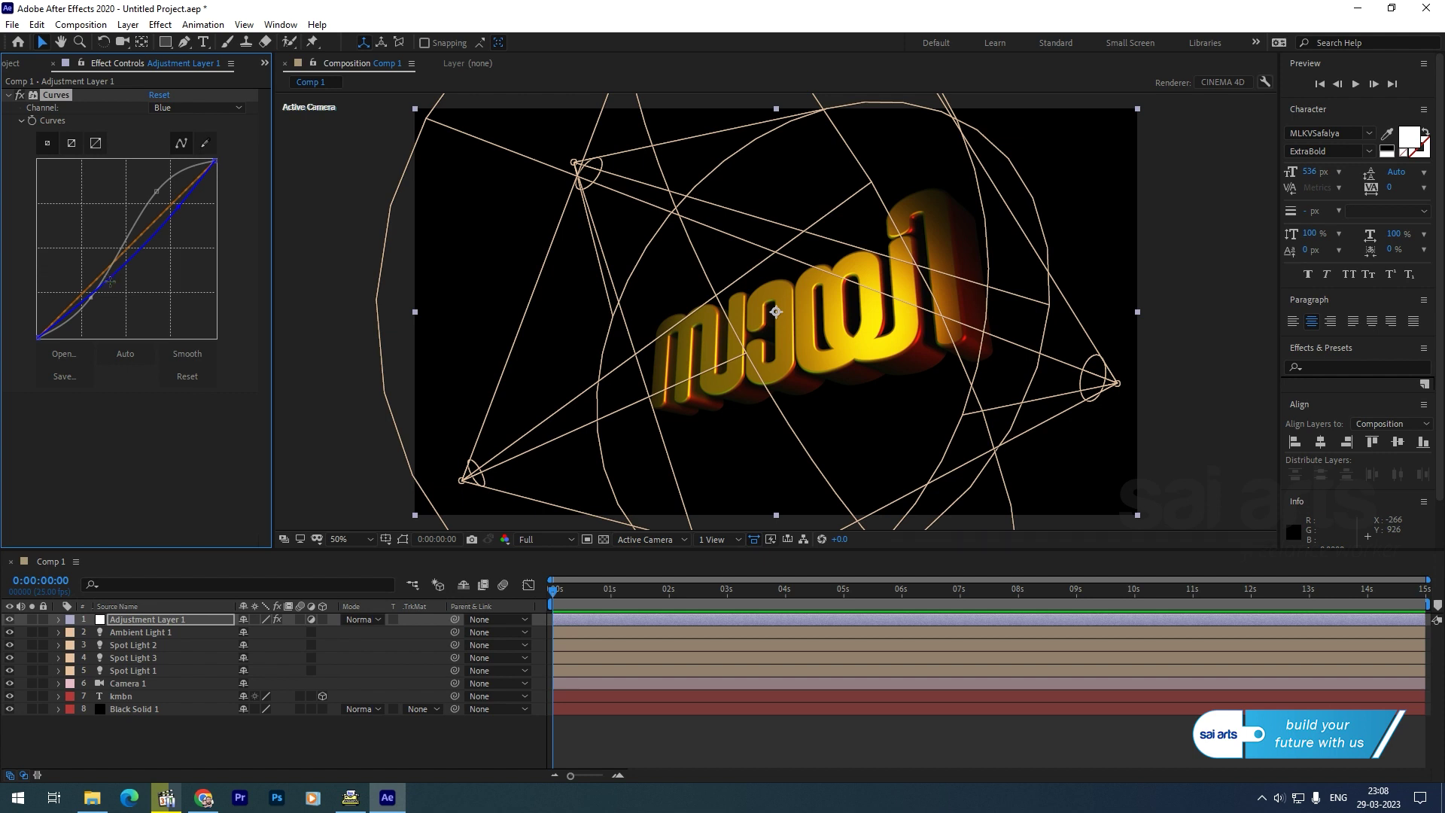
drag(101, 289, 94, 283)
Enable Point of Interest and Position keyframing on Camera 1's Transform
click(133, 675)
click(136, 685)
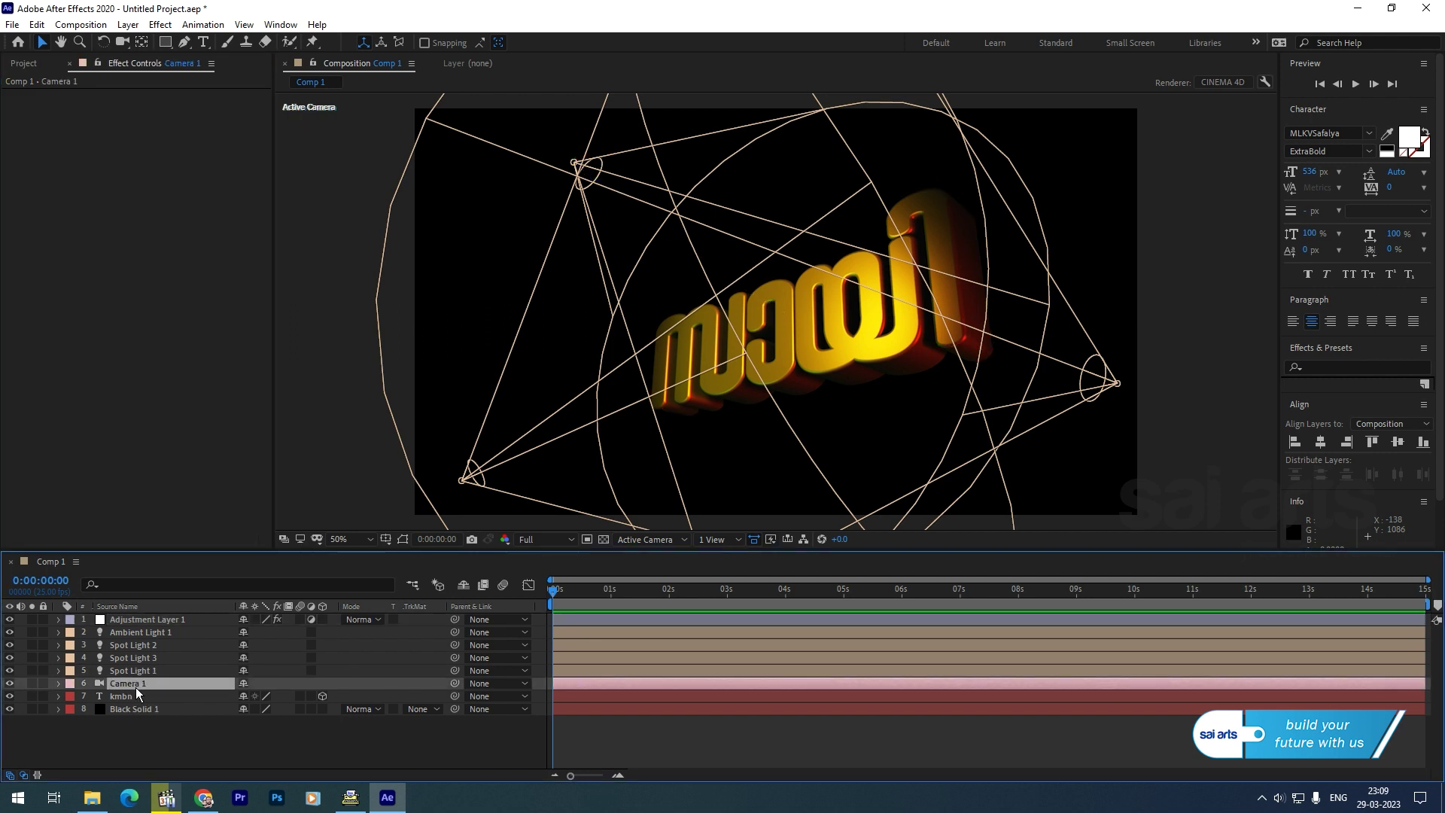
click(58, 683)
click(80, 722)
click(71, 697)
click(97, 685)
click(97, 698)
drag(584, 664, 722, 685)
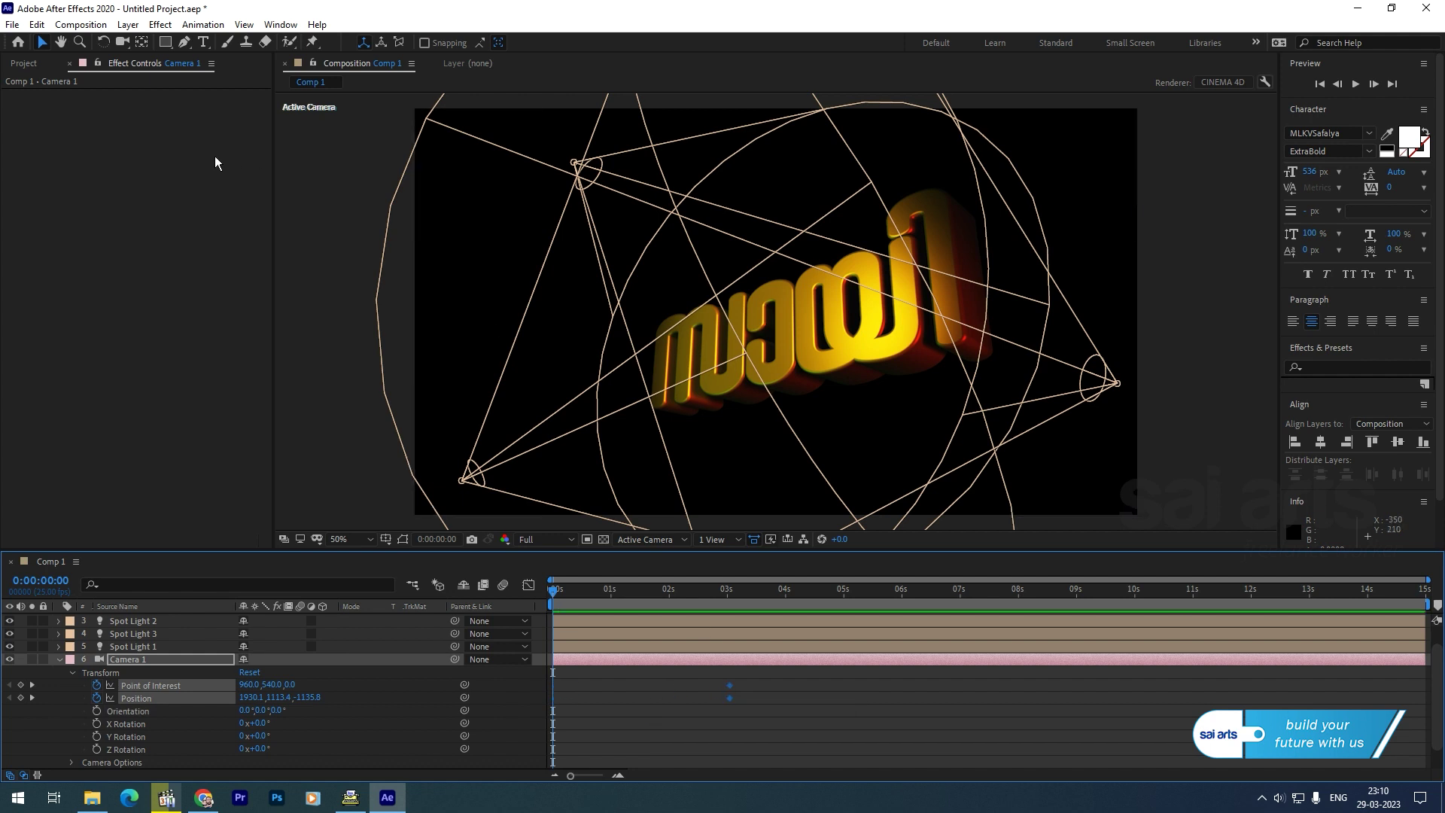
Orbit Camera 1 to a front-on starting view, then preview the camera move from the start
click(122, 41)
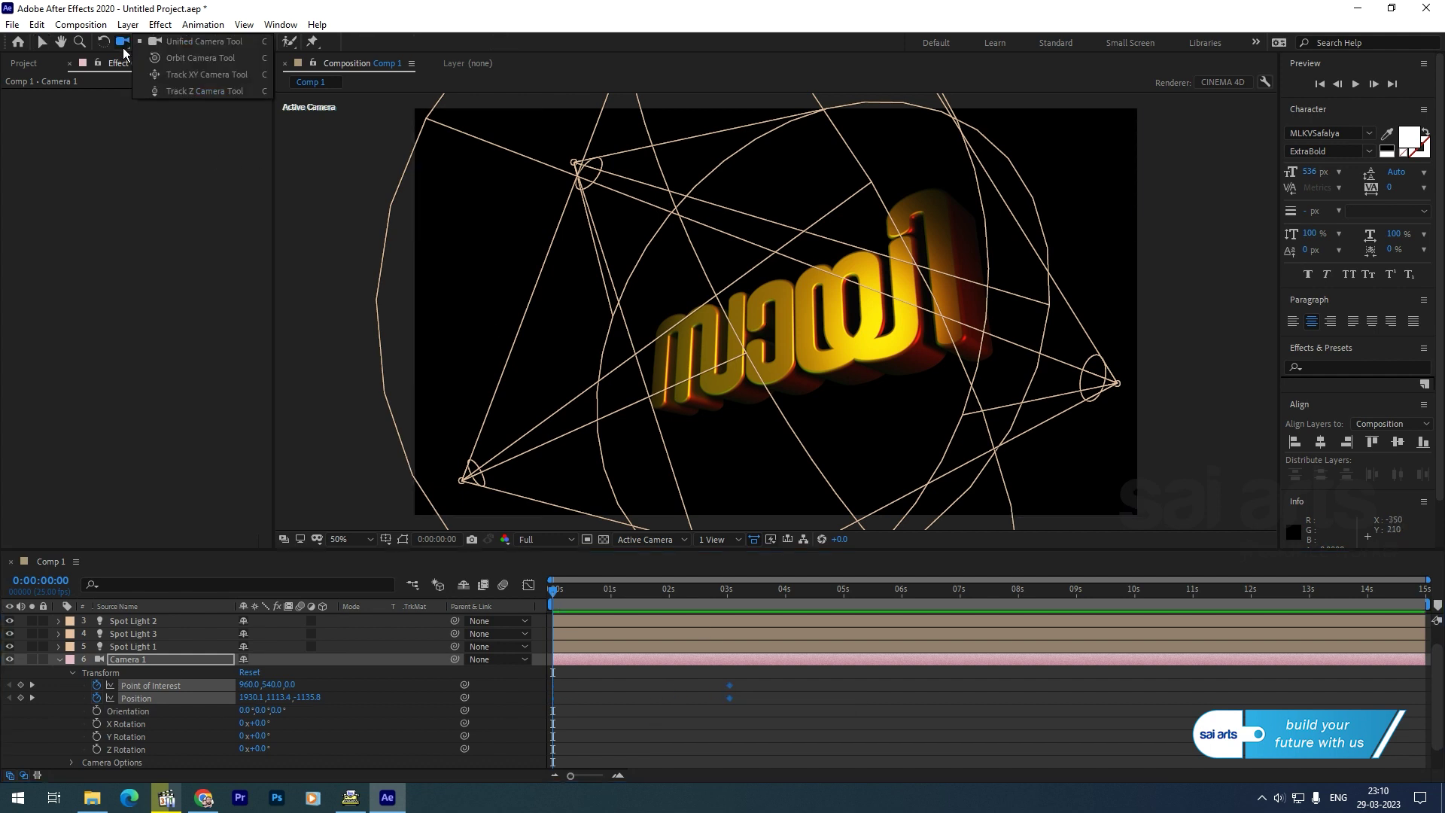
click(182, 58)
drag(809, 315, 833, 319)
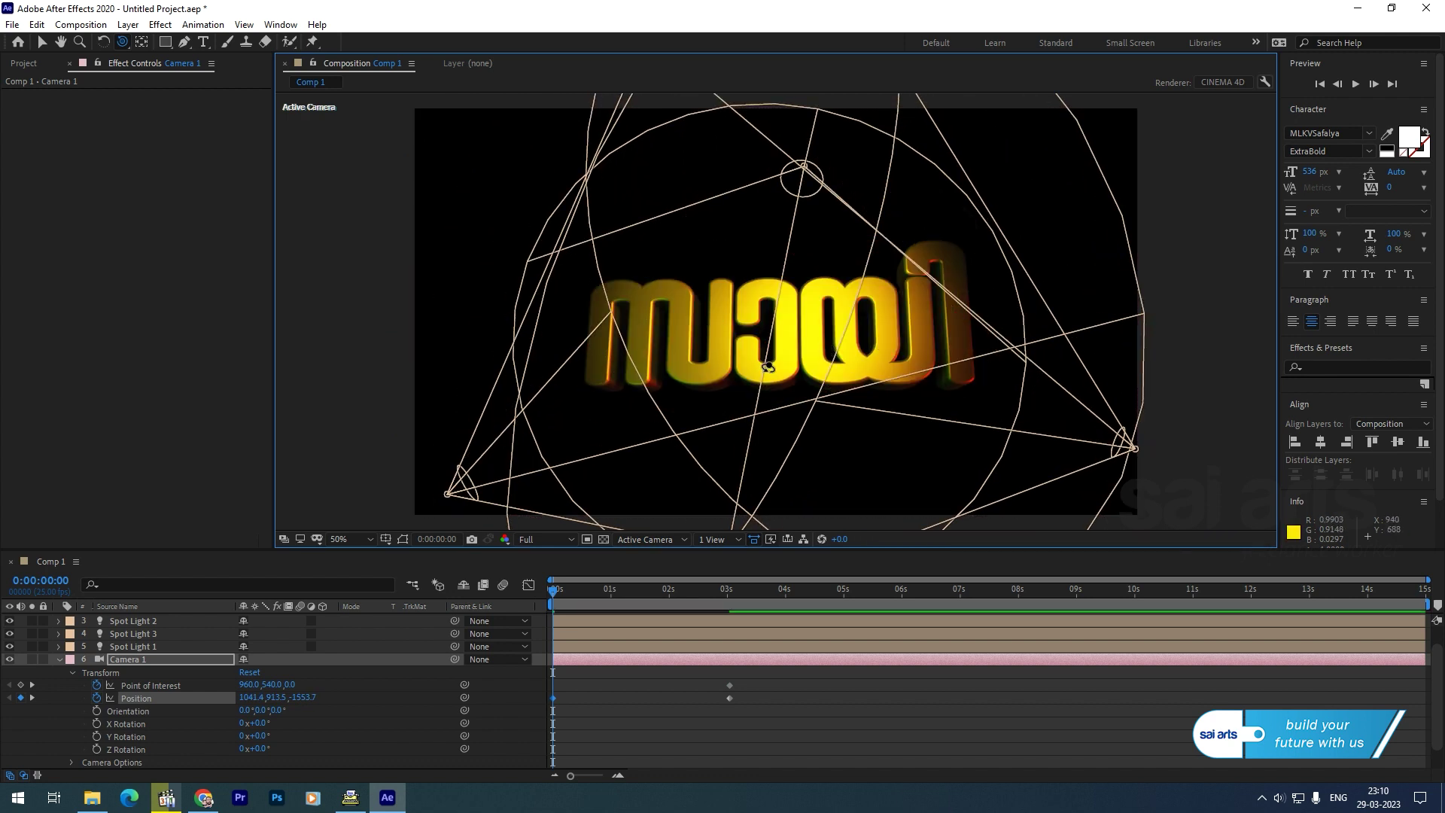
drag(705, 334, 691, 336)
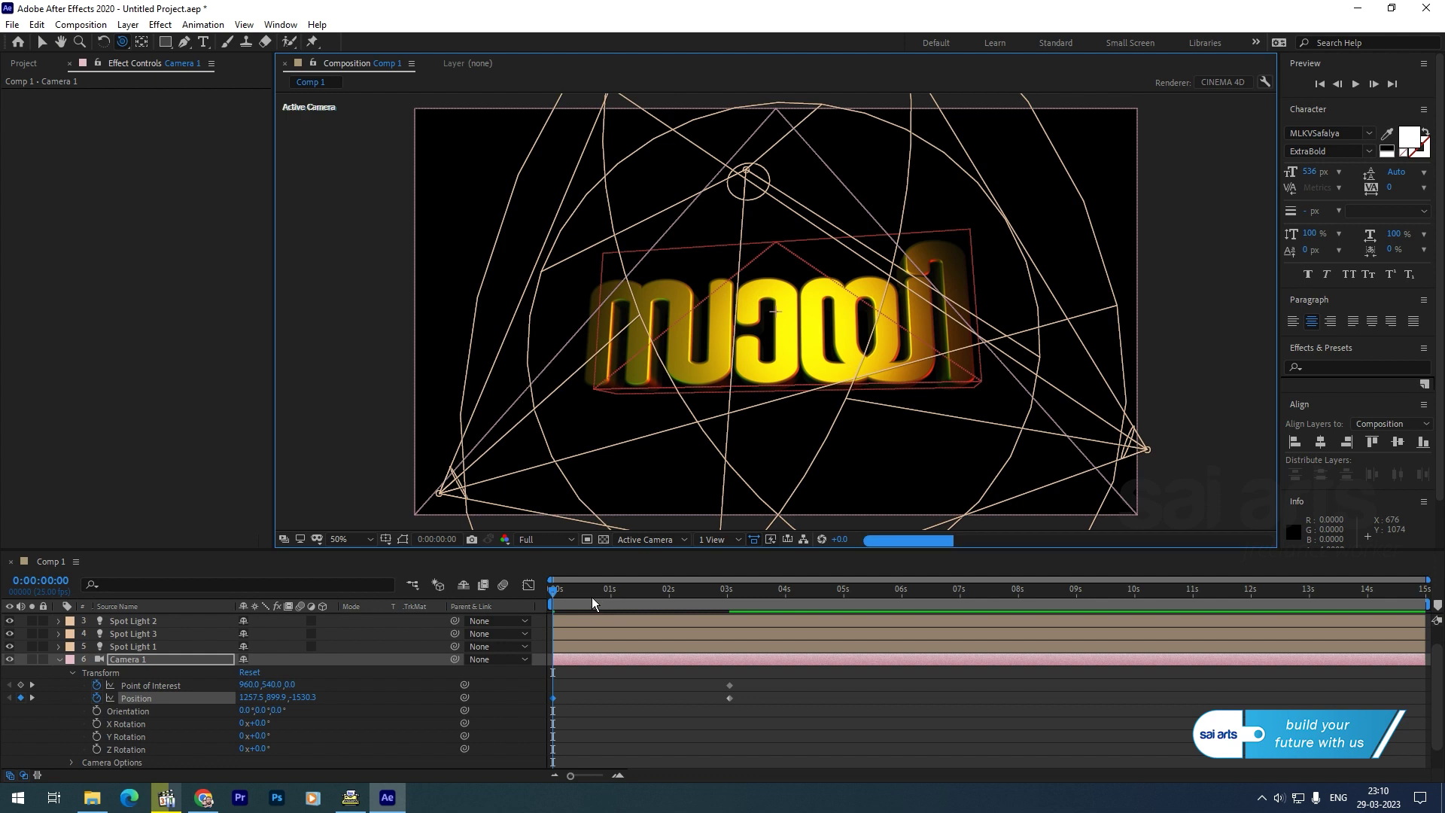
drag(557, 593, 694, 590)
key(Home)
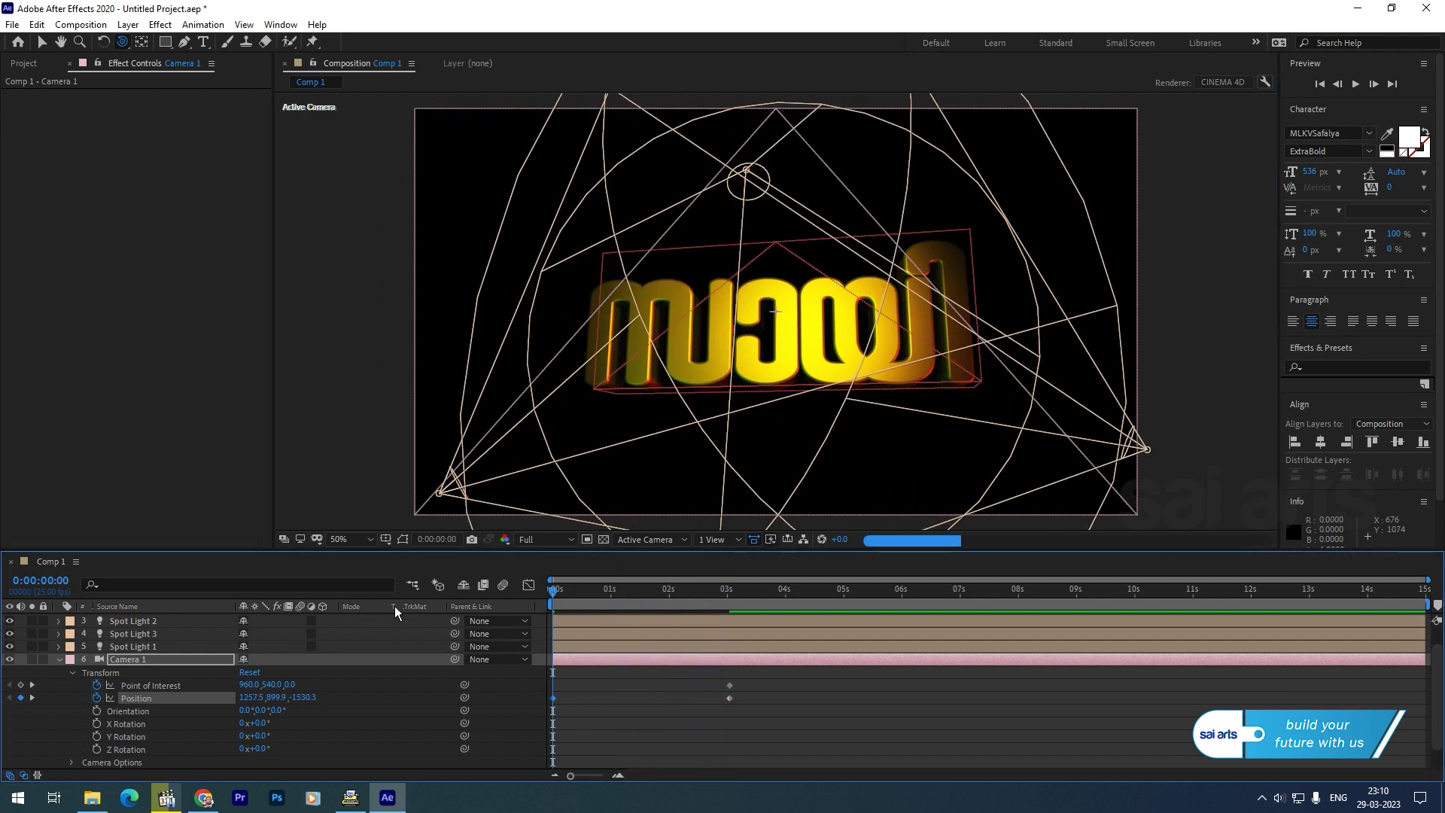
key(space)
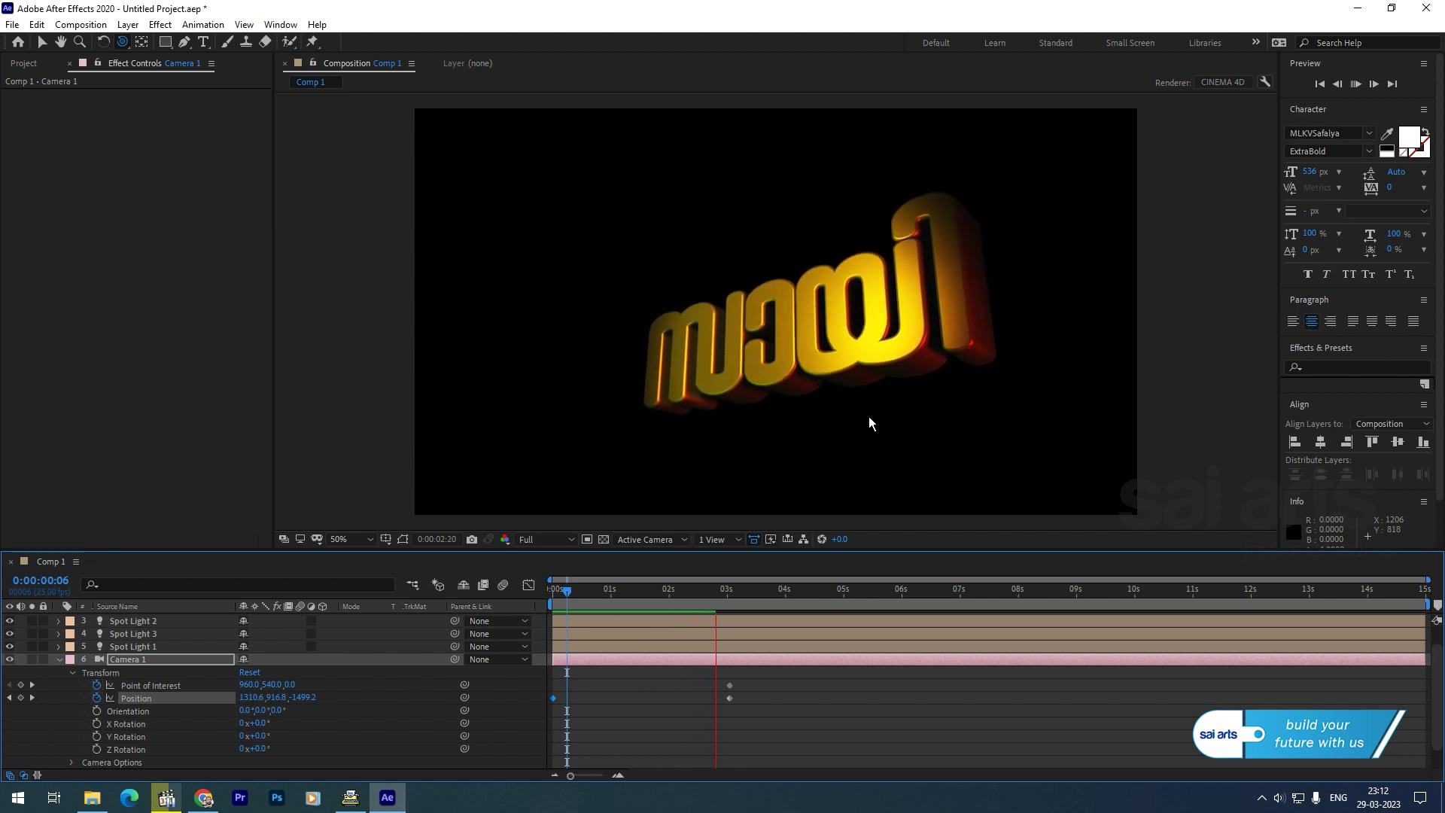
key(space)
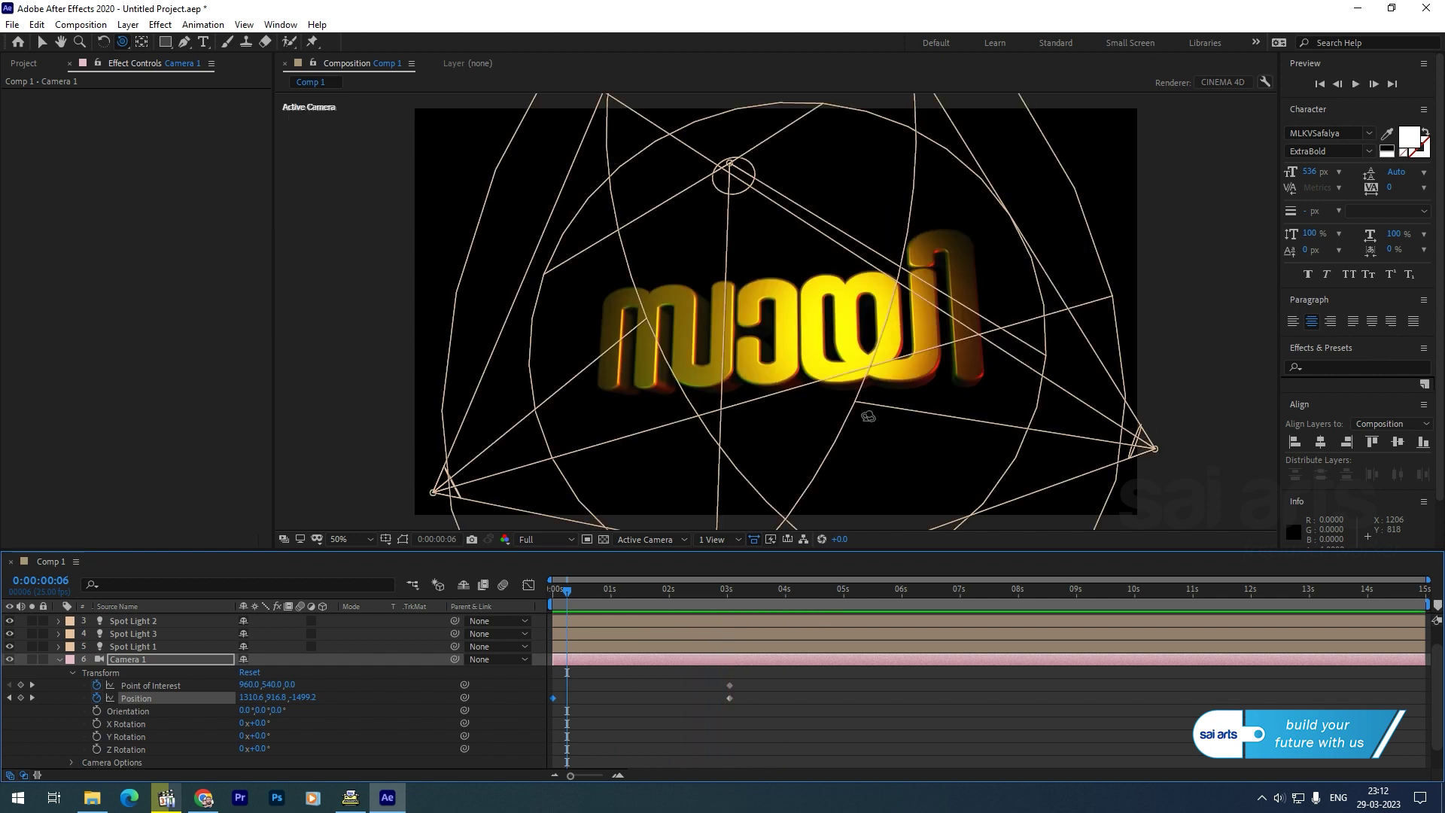
key(space)
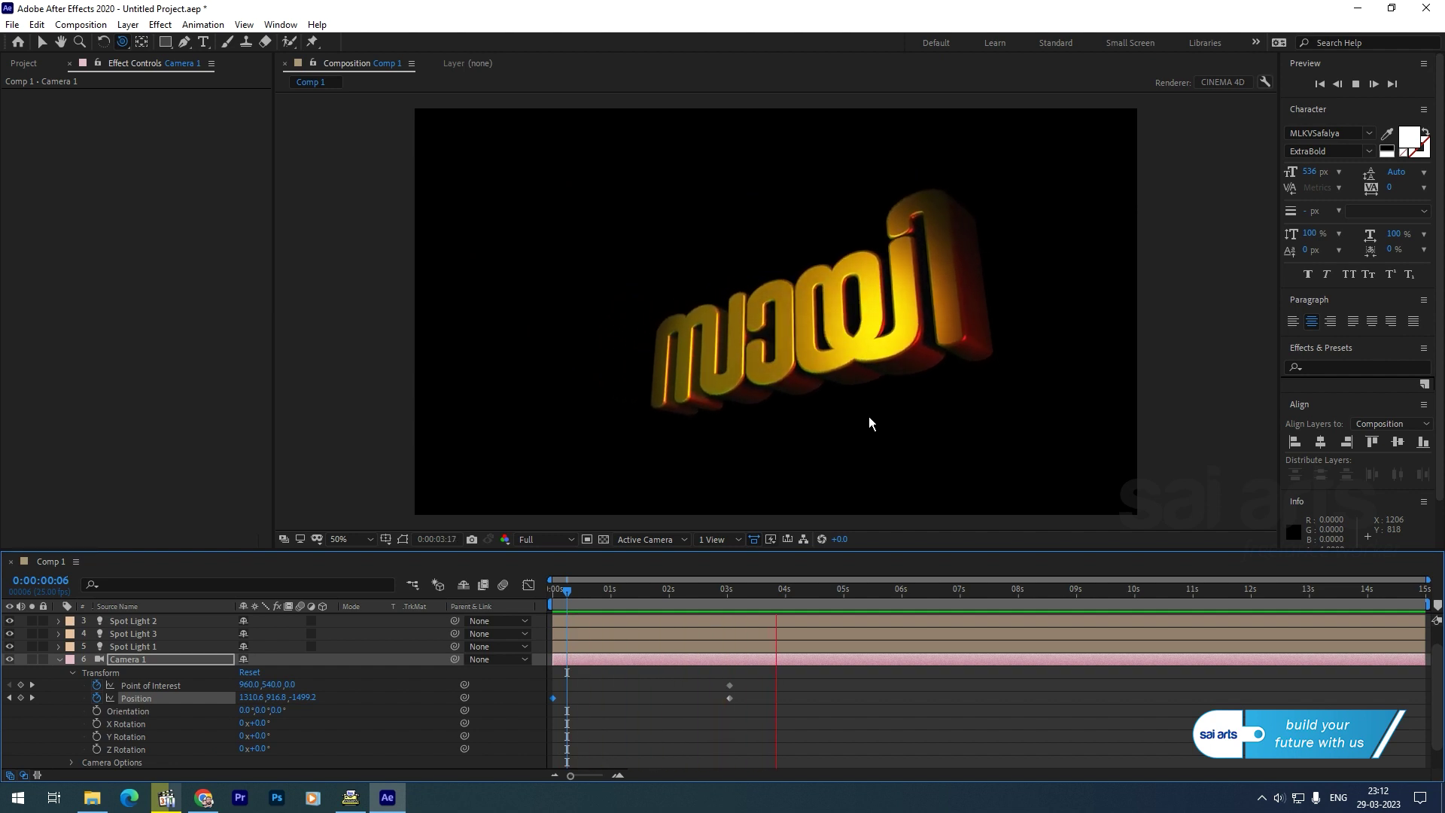
key(space)
drag(617, 590, 576, 602)
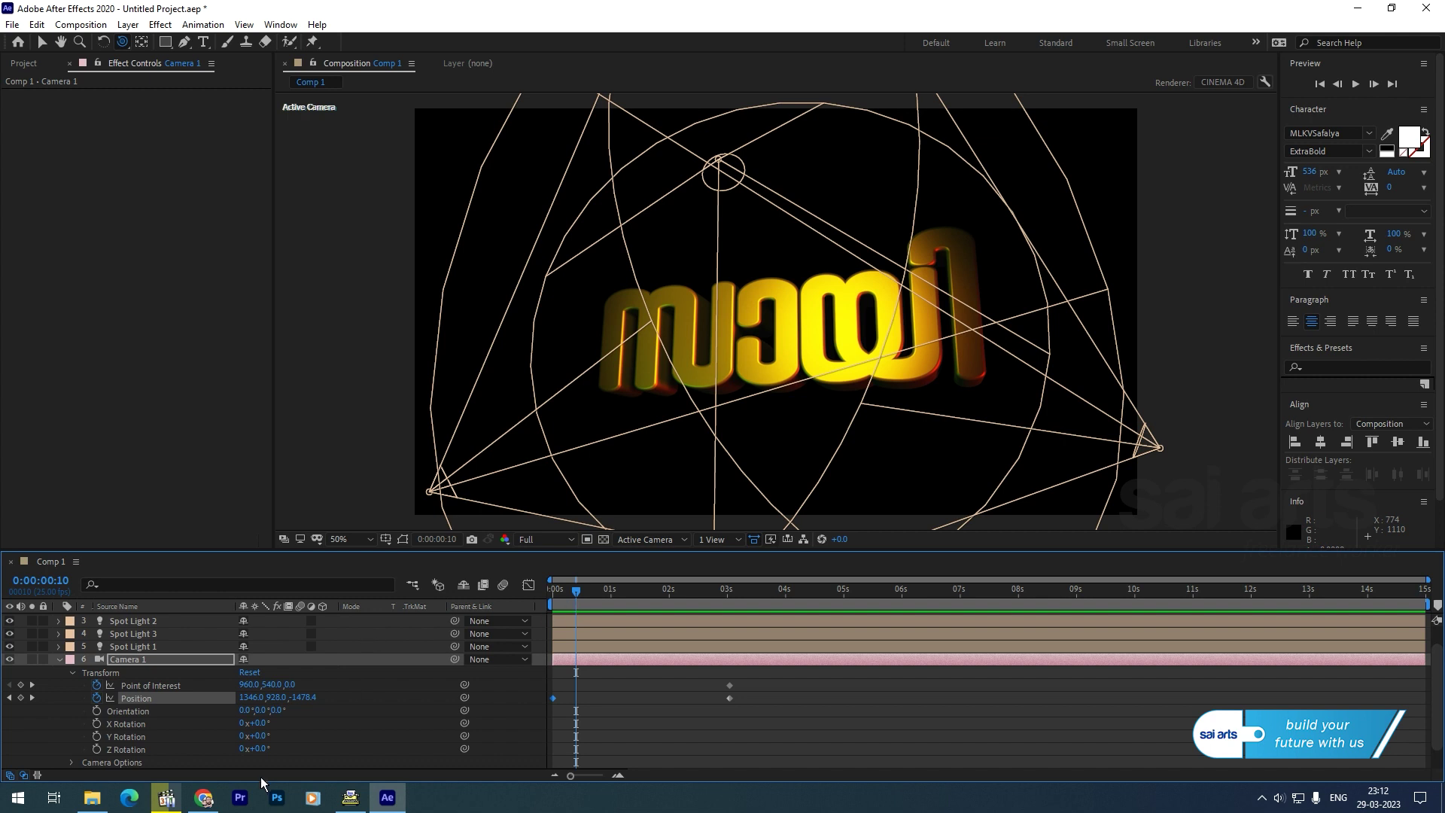
click(167, 797)
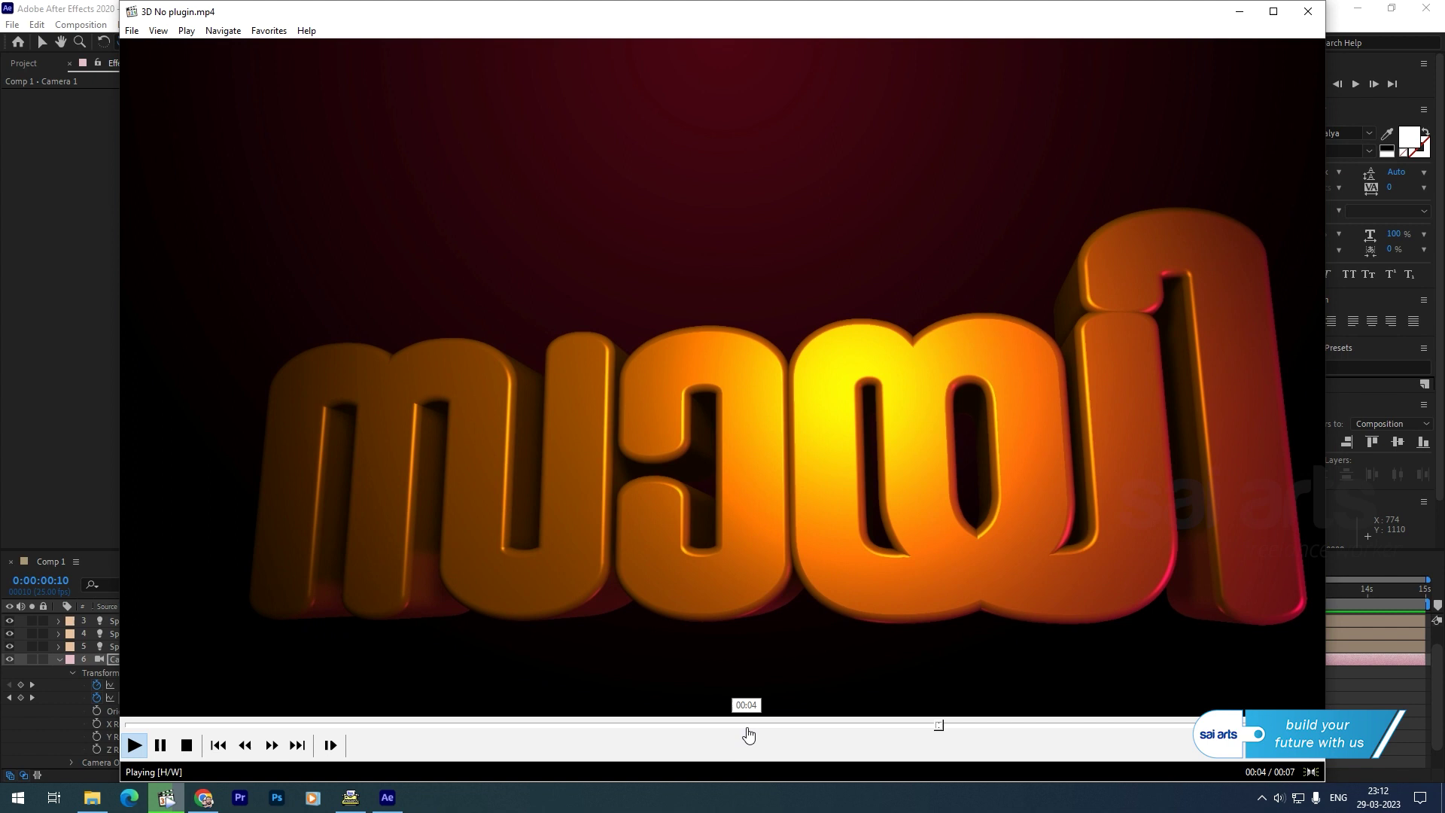
key(space)
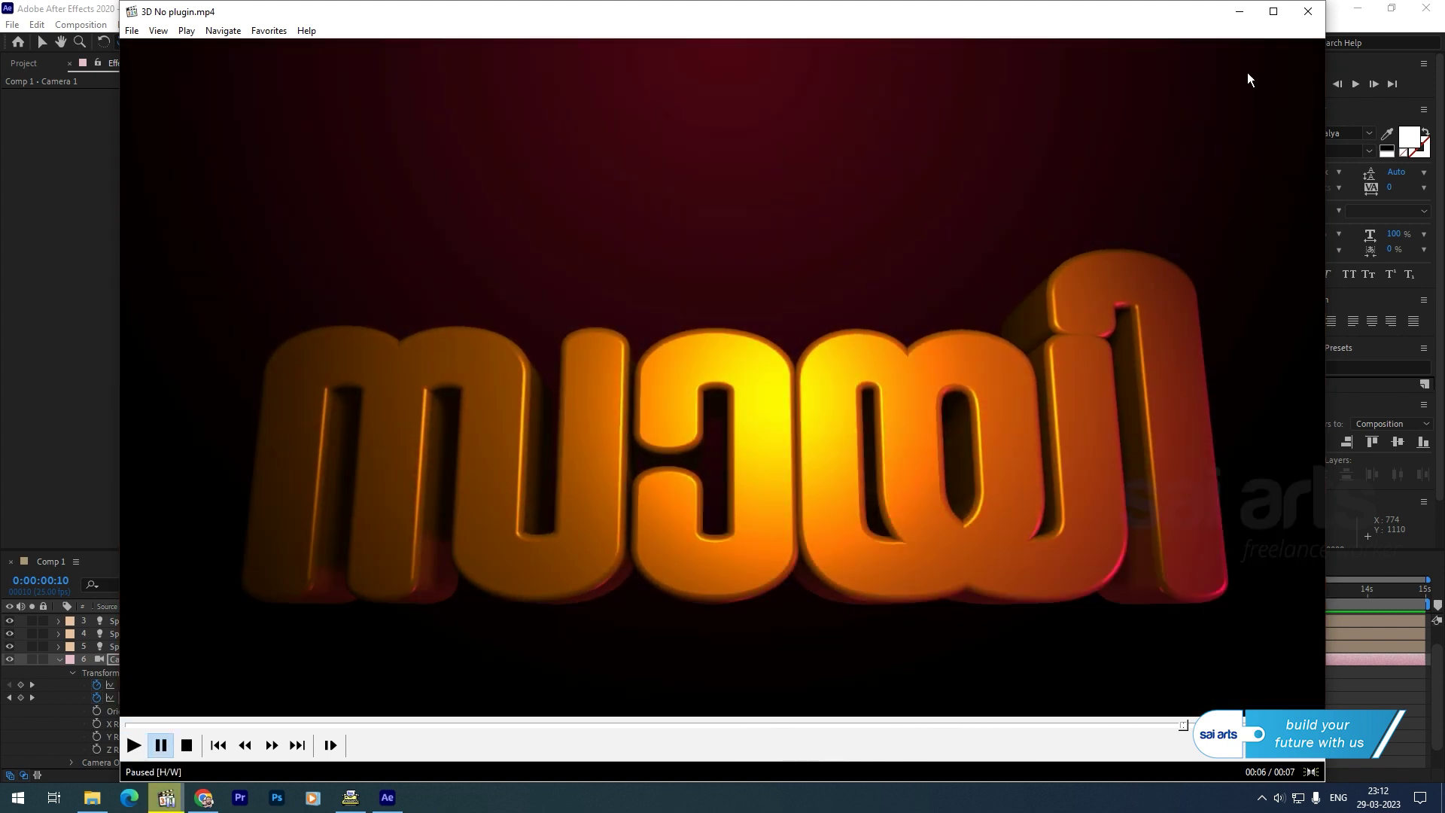
click(1243, 11)
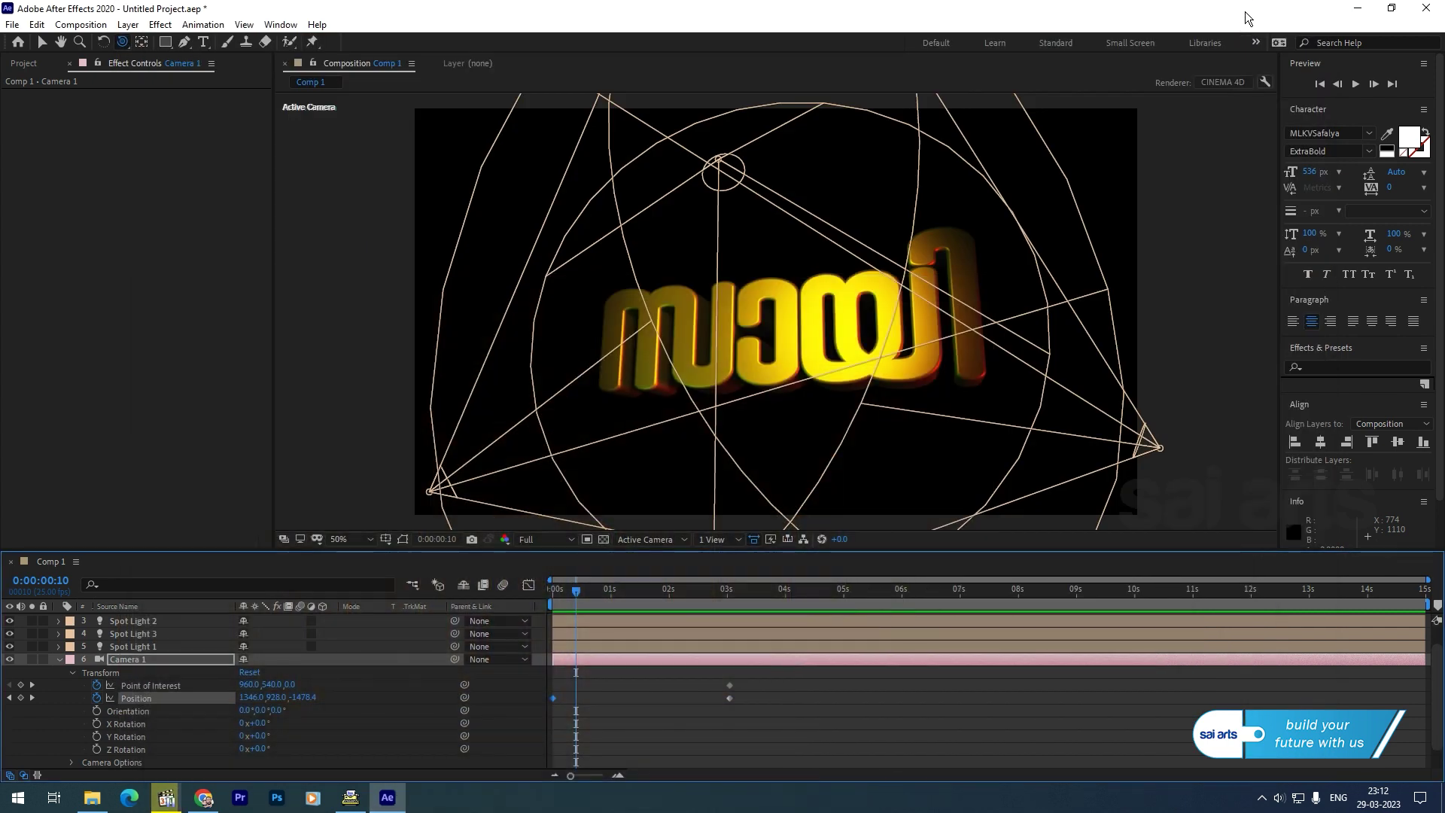